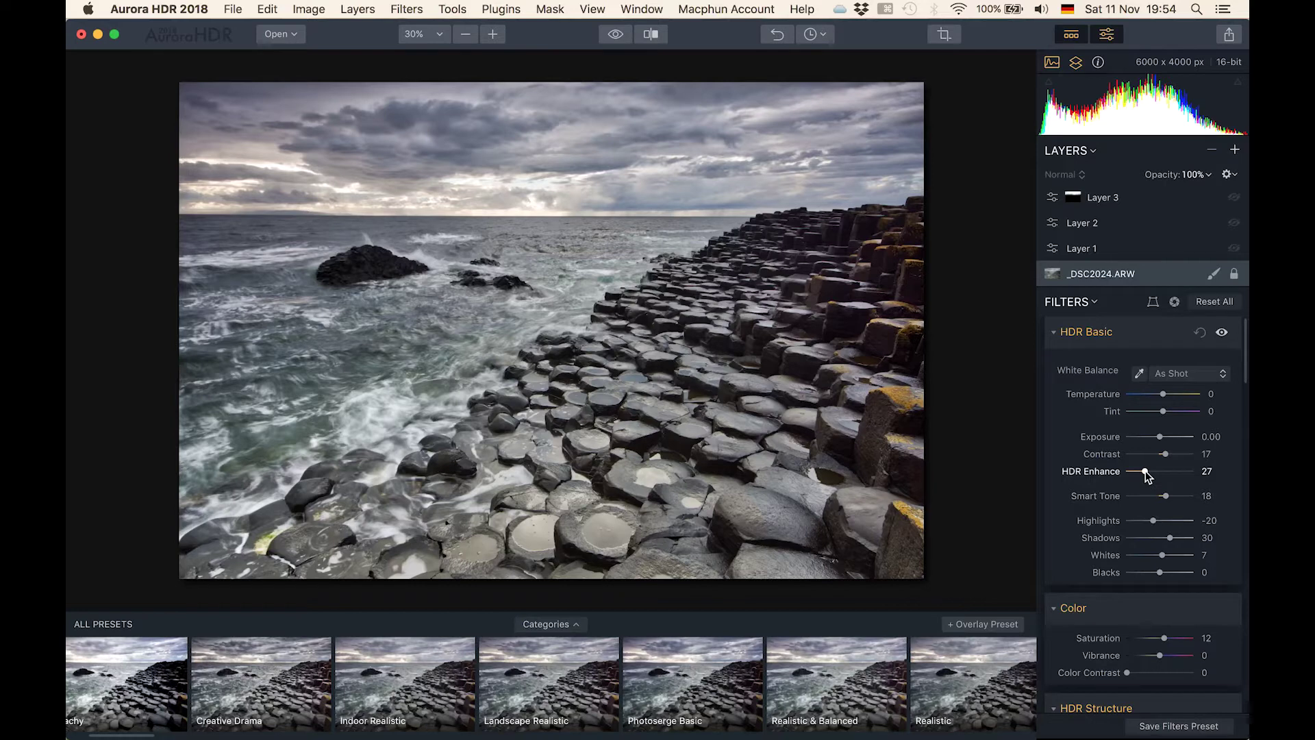
- On the base image layer, set HDR Enhance to 16 and the HDR Structure amount to 12
{"action": "mouse_move", "coordinate": [1145, 472]}
{"action": "left_mouse_down"}
{"action": "mouse_move", "coordinate": [1191, 471]}
{"action": "mouse_move", "coordinate": [1127, 479]}
{"action": "mouse_move", "coordinate": [1202, 483]}
{"action": "mouse_move", "coordinate": [1140, 483]}
{"action": "left_mouse_up"}
{"action": "scroll", "coordinate": [1140, 480], "scroll_direction": "down", "scroll_amount": 2}
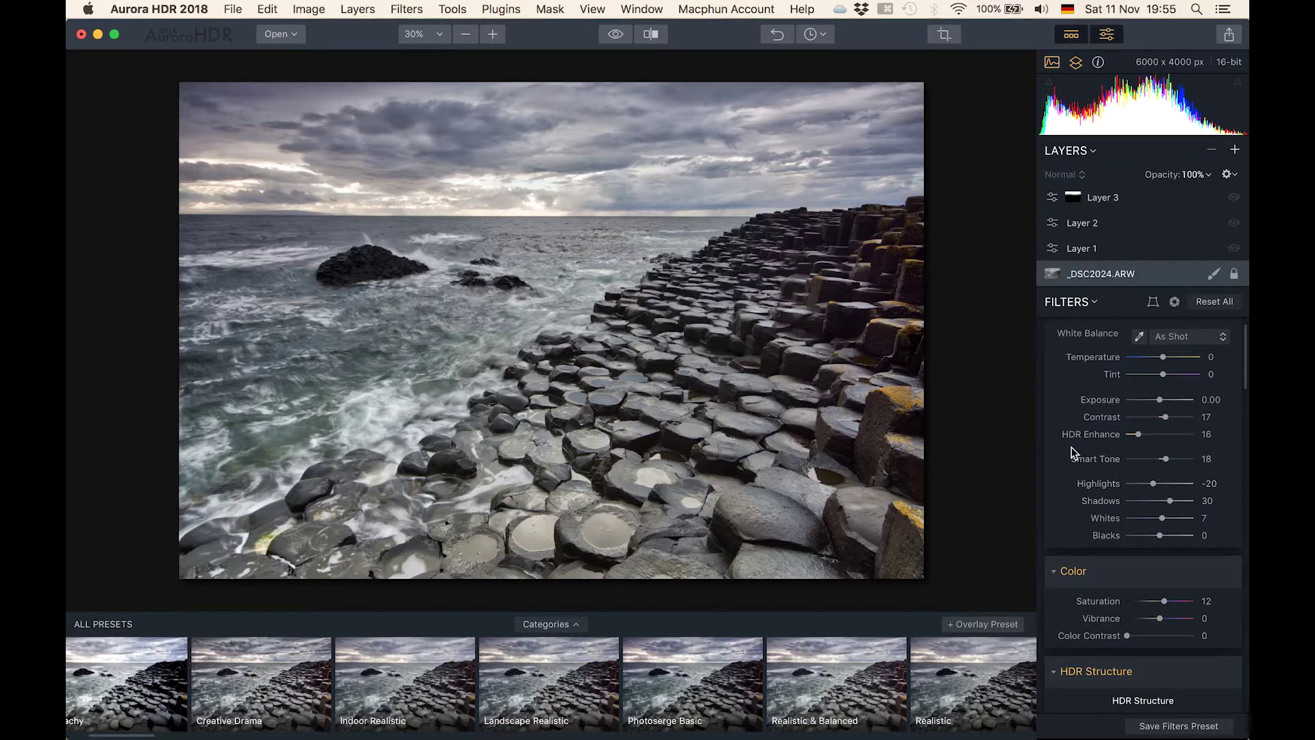
{"action": "scroll", "coordinate": [1072, 448], "scroll_direction": "down", "scroll_amount": 5}
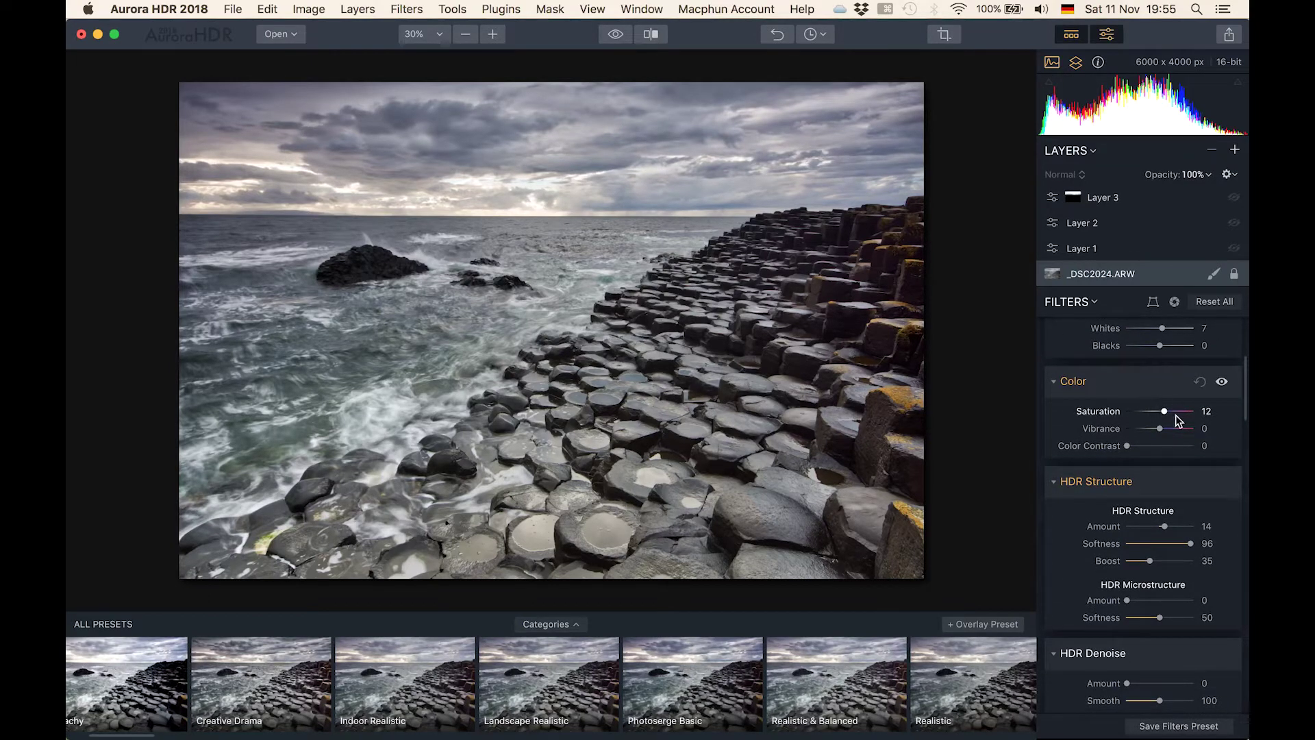
{"action": "mouse_move", "coordinate": [1165, 413]}
{"action": "left_mouse_down"}
{"action": "mouse_move", "coordinate": [1121, 411]}
{"action": "mouse_move", "coordinate": [1164, 415]}
{"action": "left_mouse_up"}
{"action": "scroll", "coordinate": [1165, 419], "scroll_direction": "down", "scroll_amount": 4}
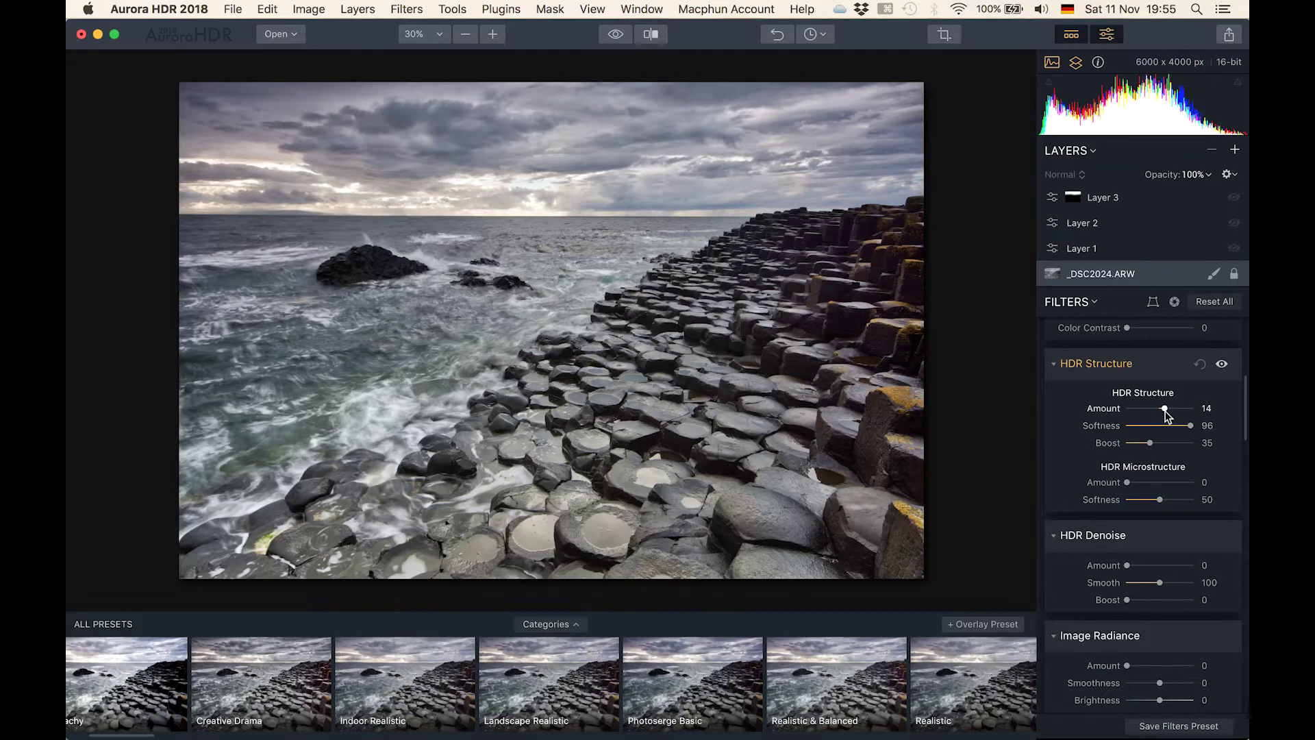
{"action": "mouse_move", "coordinate": [1165, 410]}
{"action": "left_mouse_down"}
{"action": "mouse_move", "coordinate": [1122, 412]}
{"action": "mouse_move", "coordinate": [1216, 422]}
{"action": "mouse_move", "coordinate": [1124, 415]}
{"action": "mouse_move", "coordinate": [1207, 422]}
{"action": "mouse_move", "coordinate": [1166, 424]}
{"action": "left_mouse_up"}
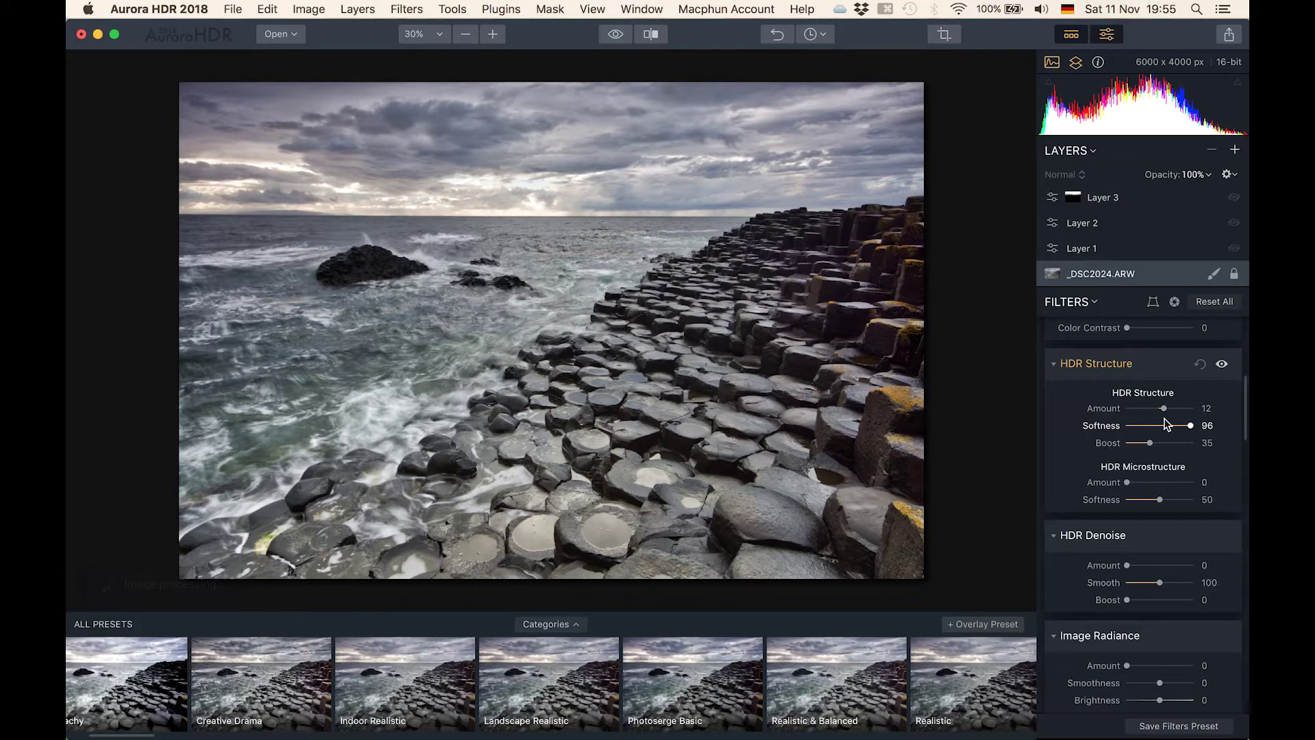
- Examine the base layer's Top & Bottom Tuning settings for both the top and bottom areas
{"action": "scroll", "coordinate": [1167, 425], "scroll_direction": "down", "scroll_amount": 3}
{"action": "scroll", "coordinate": [1167, 425], "scroll_direction": "down", "scroll_amount": 10}
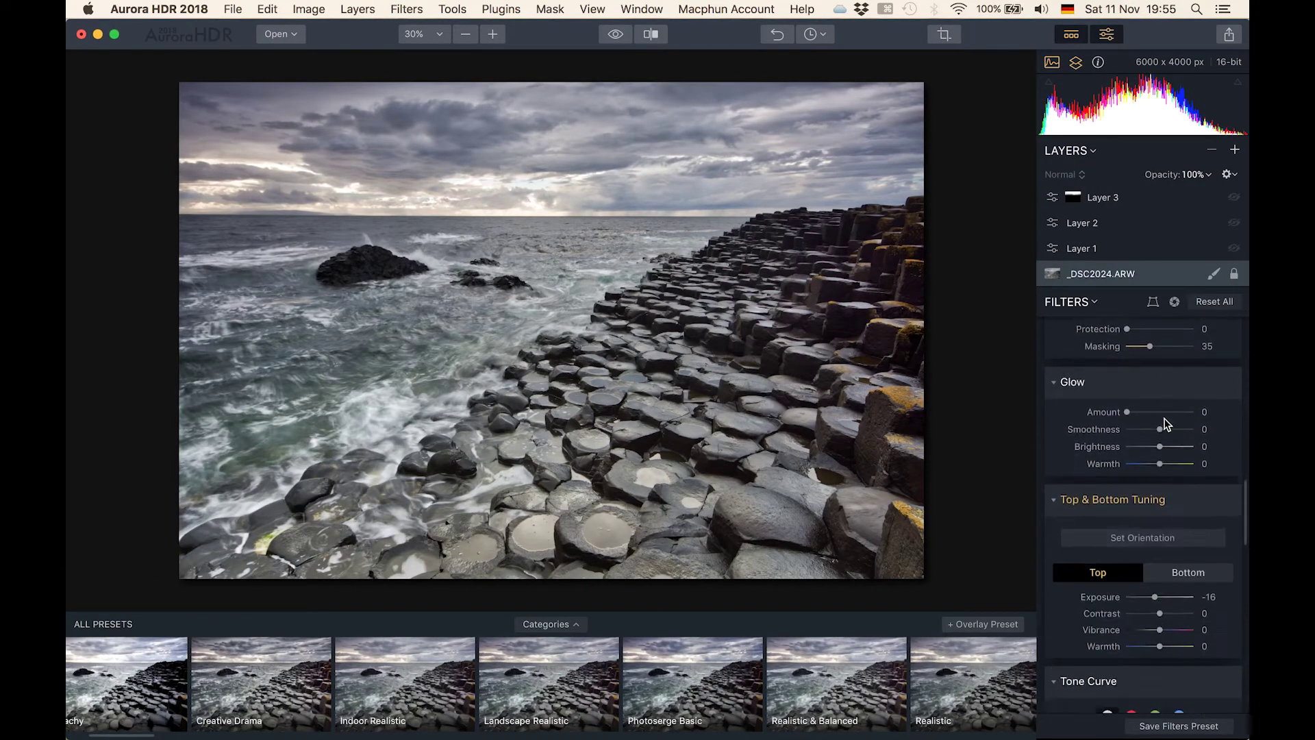
{"action": "scroll", "coordinate": [1166, 423], "scroll_direction": "down", "scroll_amount": 2}
{"action": "scroll", "coordinate": [1166, 423], "scroll_direction": "up", "scroll_amount": 4}
{"action": "scroll", "coordinate": [1167, 424], "scroll_direction": "down", "scroll_amount": 3}
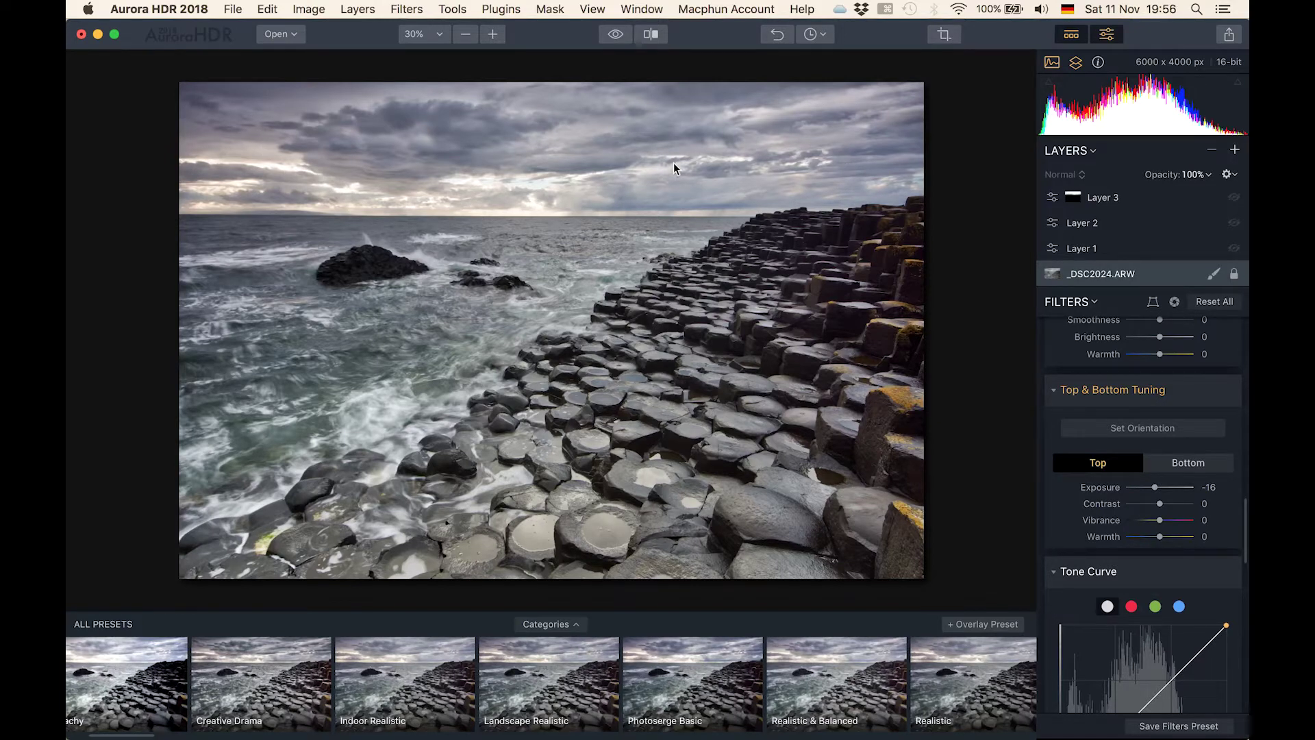
{"action": "left_click", "coordinate": [1180, 463]}
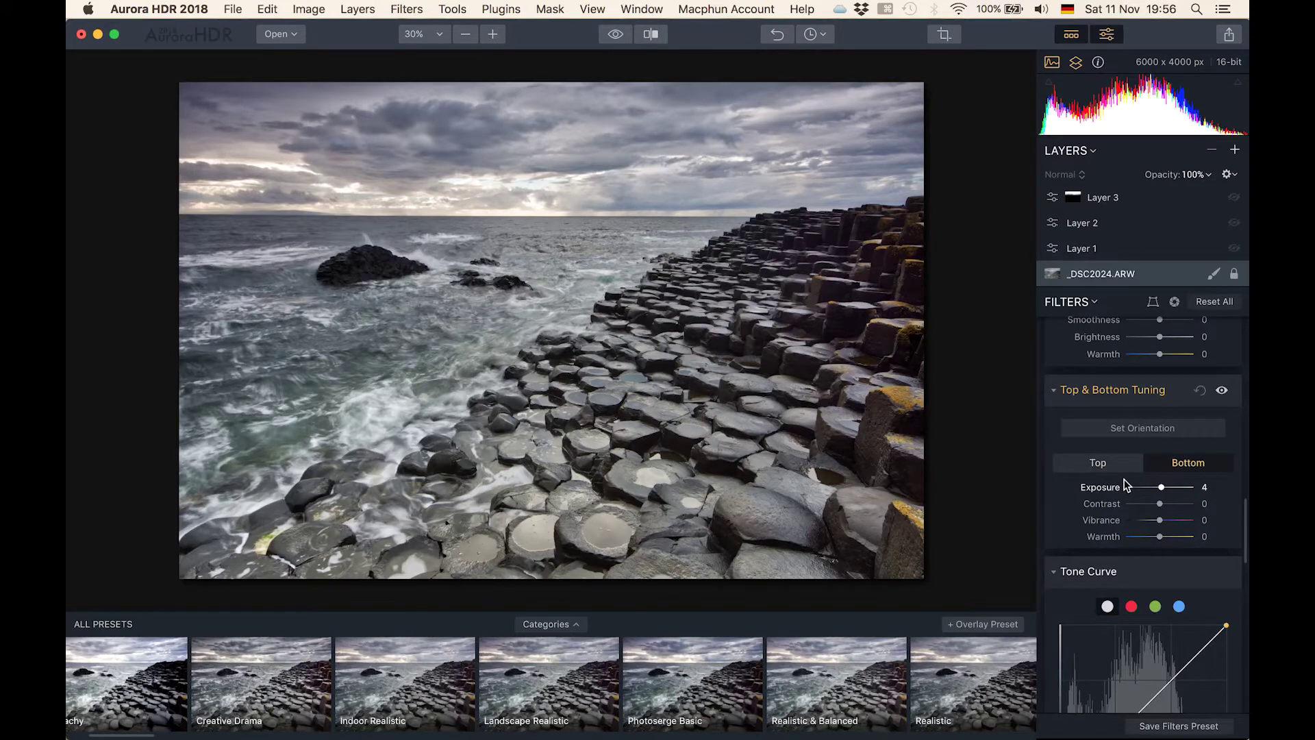
{"action": "scroll", "coordinate": [1125, 484], "scroll_direction": "up", "scroll_amount": 15}
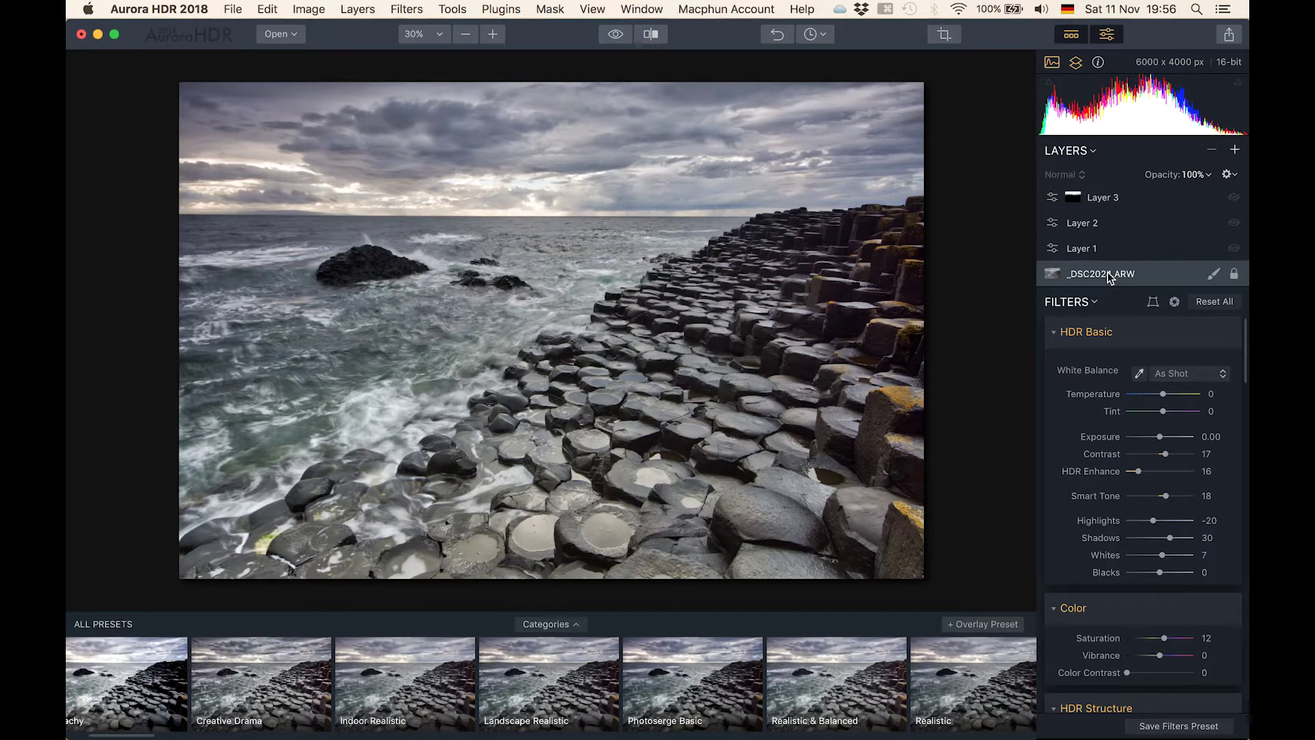
- Turn on Layer 1 with the presets strip hidden and review its Color and HDR Denoise settings
{"action": "left_click", "coordinate": [1110, 248]}
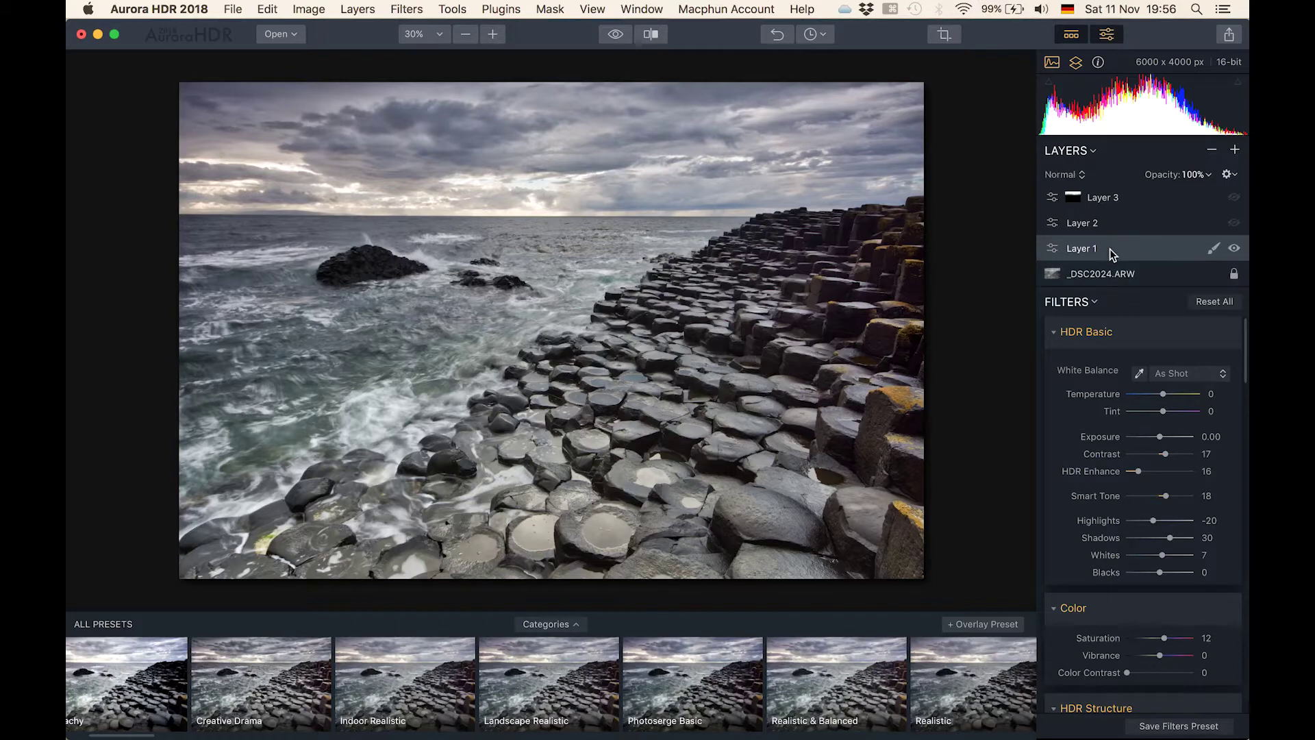
{"action": "left_click", "coordinate": [1072, 34]}
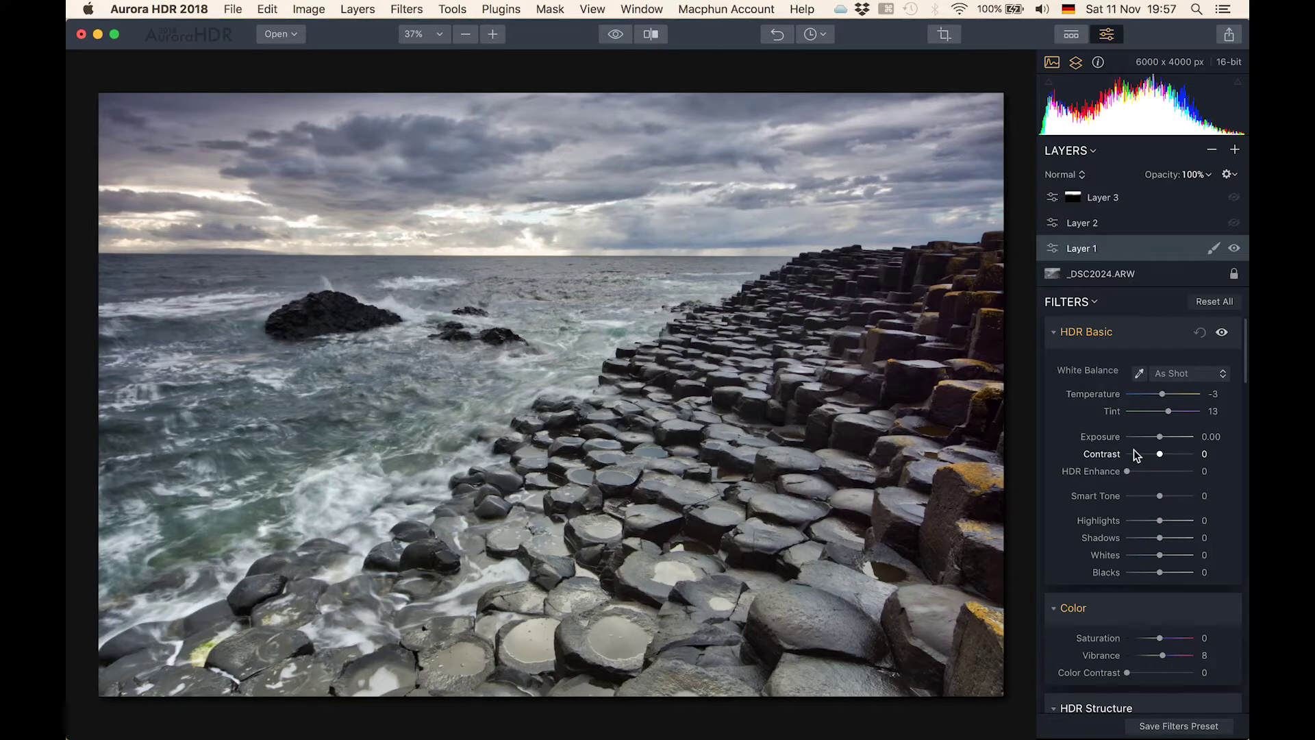
{"action": "scroll", "coordinate": [1134, 454], "scroll_direction": "down", "scroll_amount": 5}
{"action": "scroll", "coordinate": [1134, 454], "scroll_direction": "down", "scroll_amount": 4}
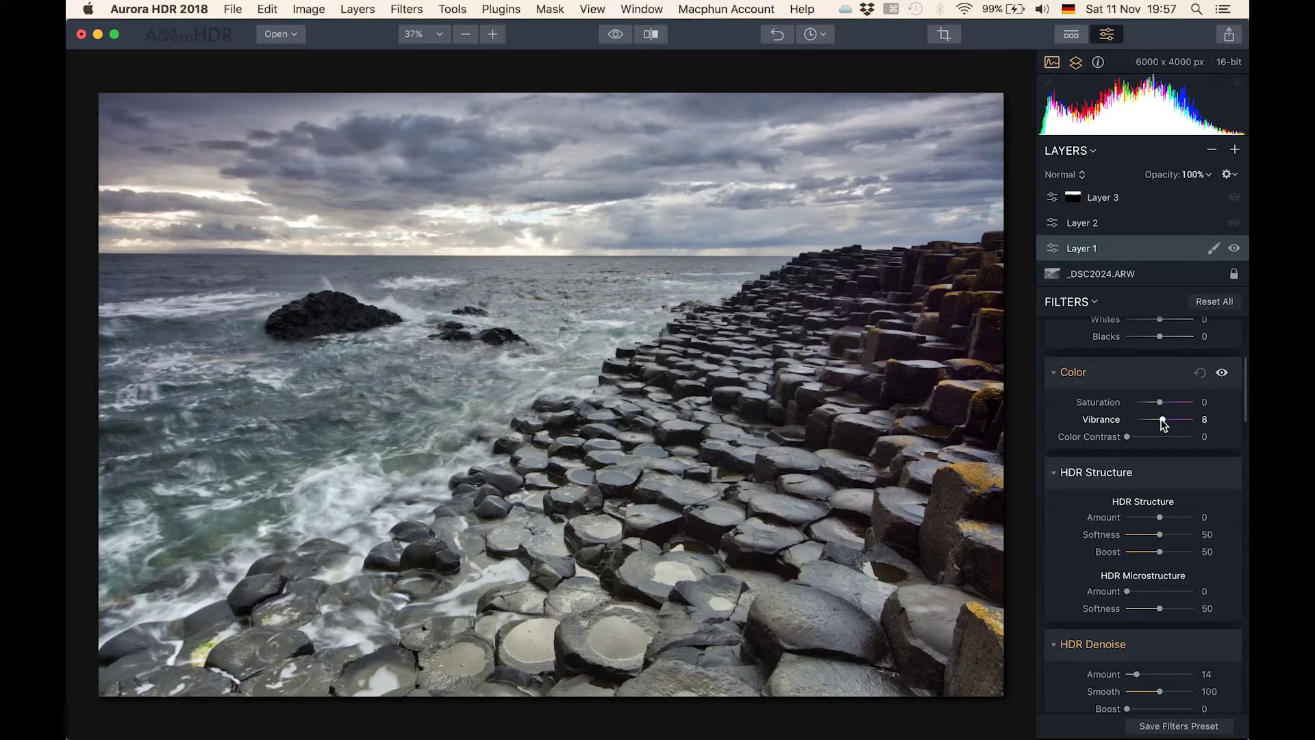
{"action": "scroll", "coordinate": [1162, 423], "scroll_direction": "down", "scroll_amount": 7}
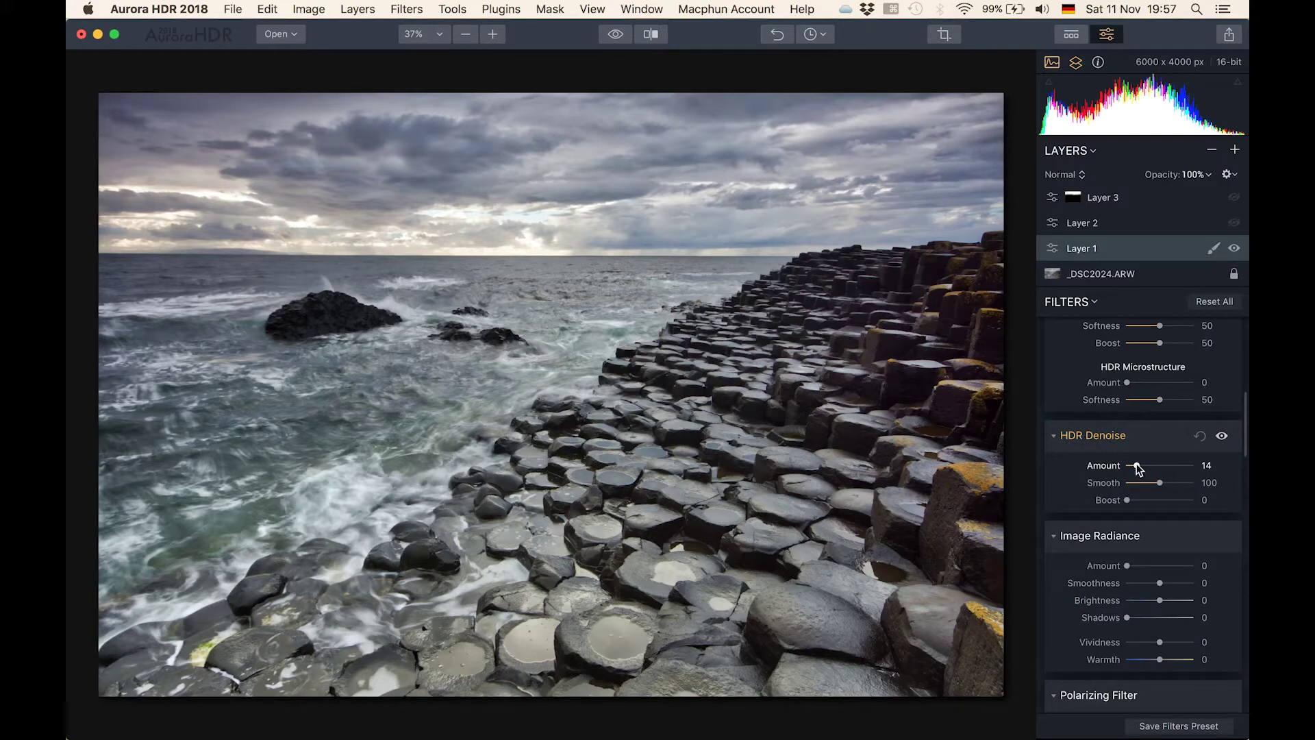
{"action": "scroll", "coordinate": [1137, 468], "scroll_direction": "down", "scroll_amount": 1}
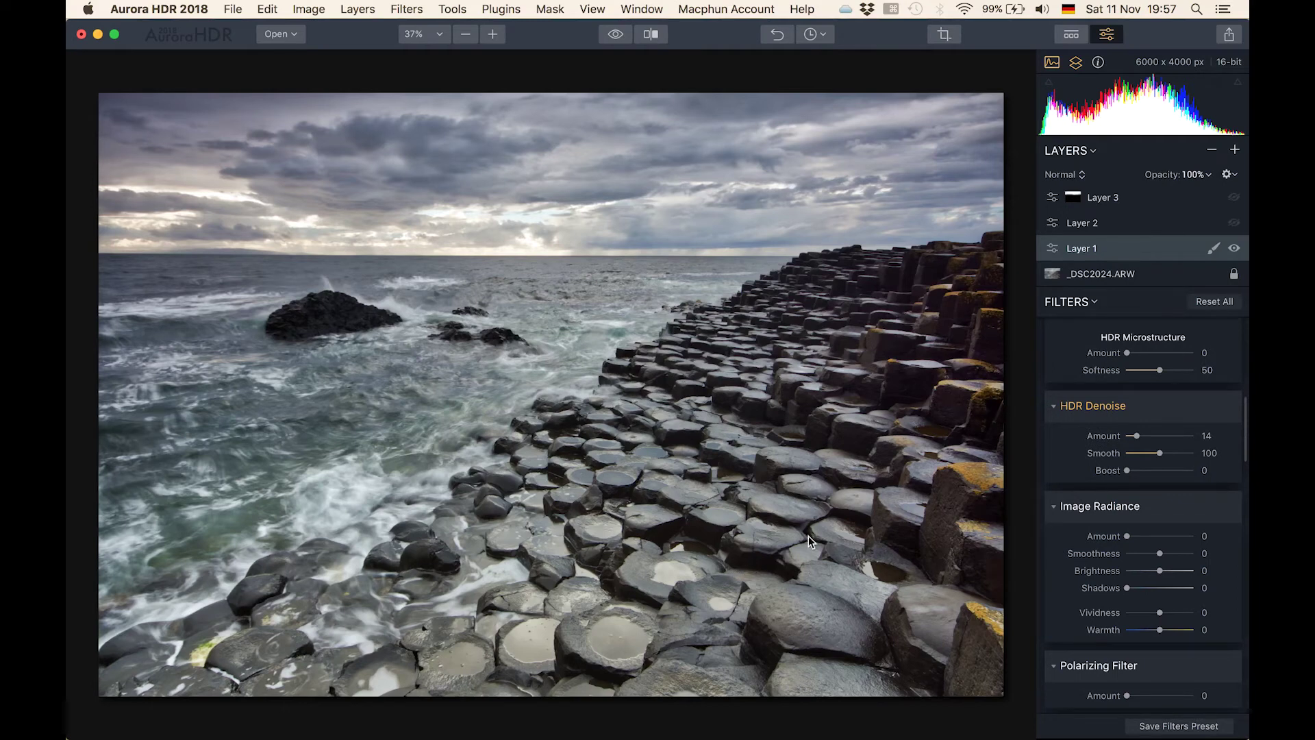
{"action": "scroll", "coordinate": [1137, 357], "scroll_direction": "up", "scroll_amount": 10}
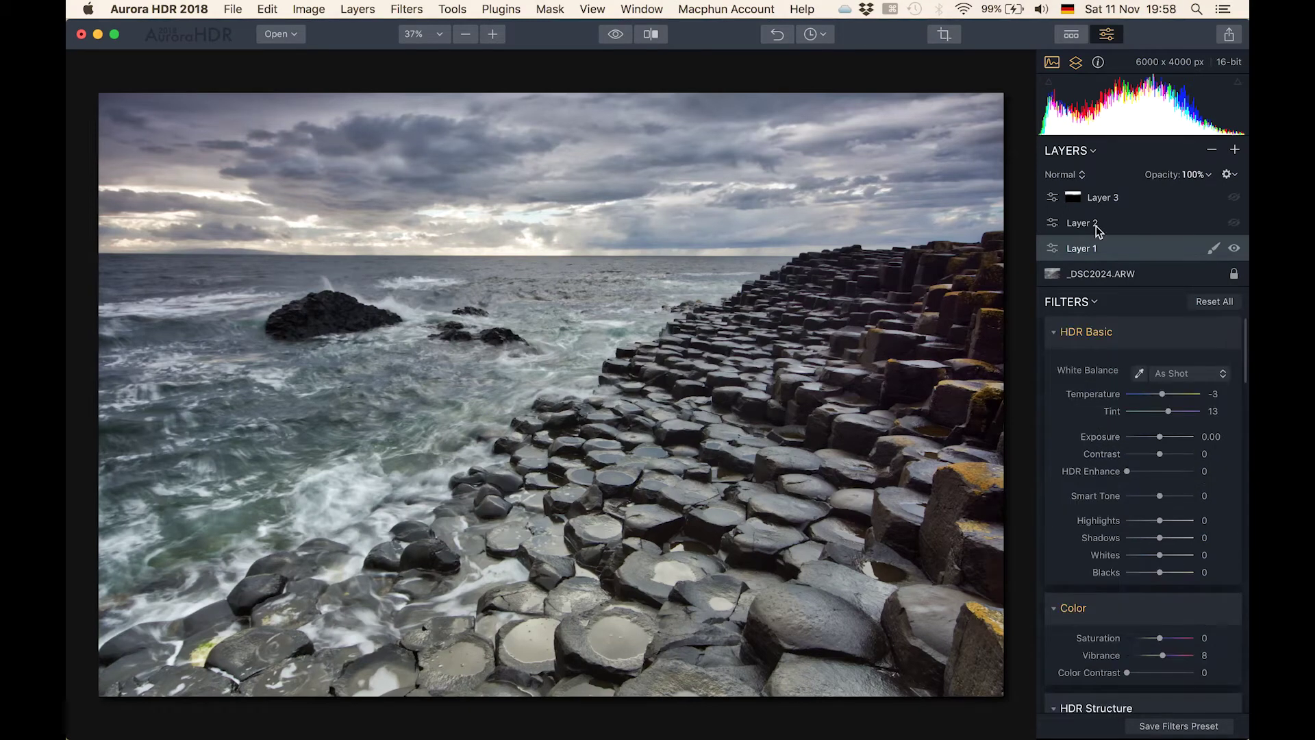
- Turn on Layer 2 and check the orientation of its Top & Bottom Tuning along the horizon
{"action": "left_click", "coordinate": [1096, 226]}
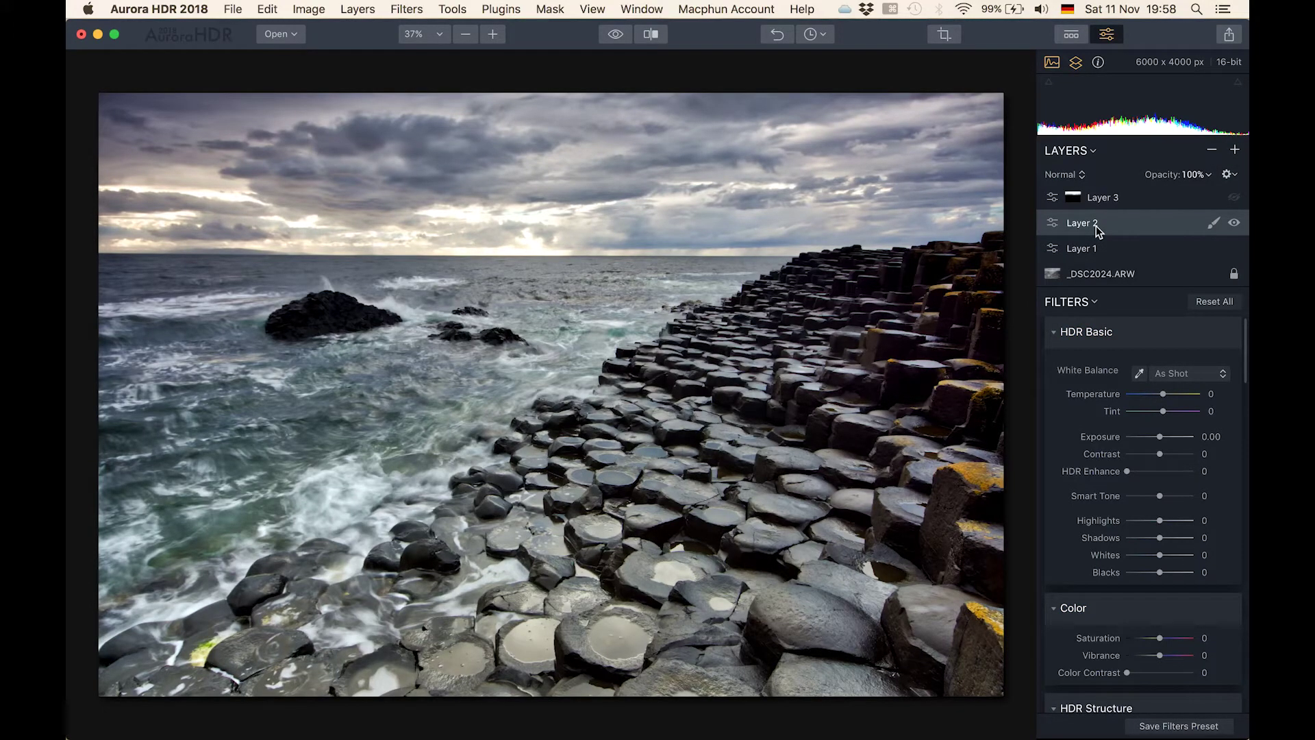
{"action": "scroll", "coordinate": [1158, 466], "scroll_direction": "down", "scroll_amount": 15}
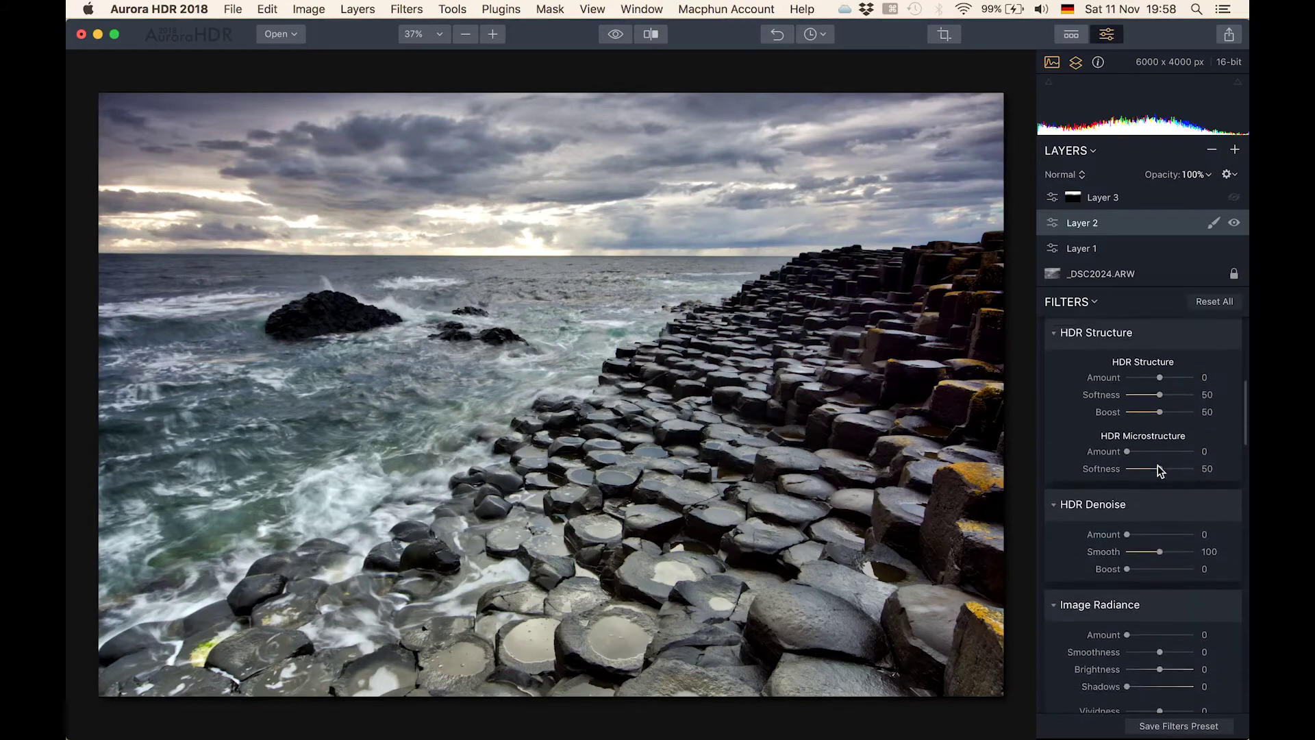
{"action": "scroll", "coordinate": [1158, 466], "scroll_direction": "down", "scroll_amount": 20}
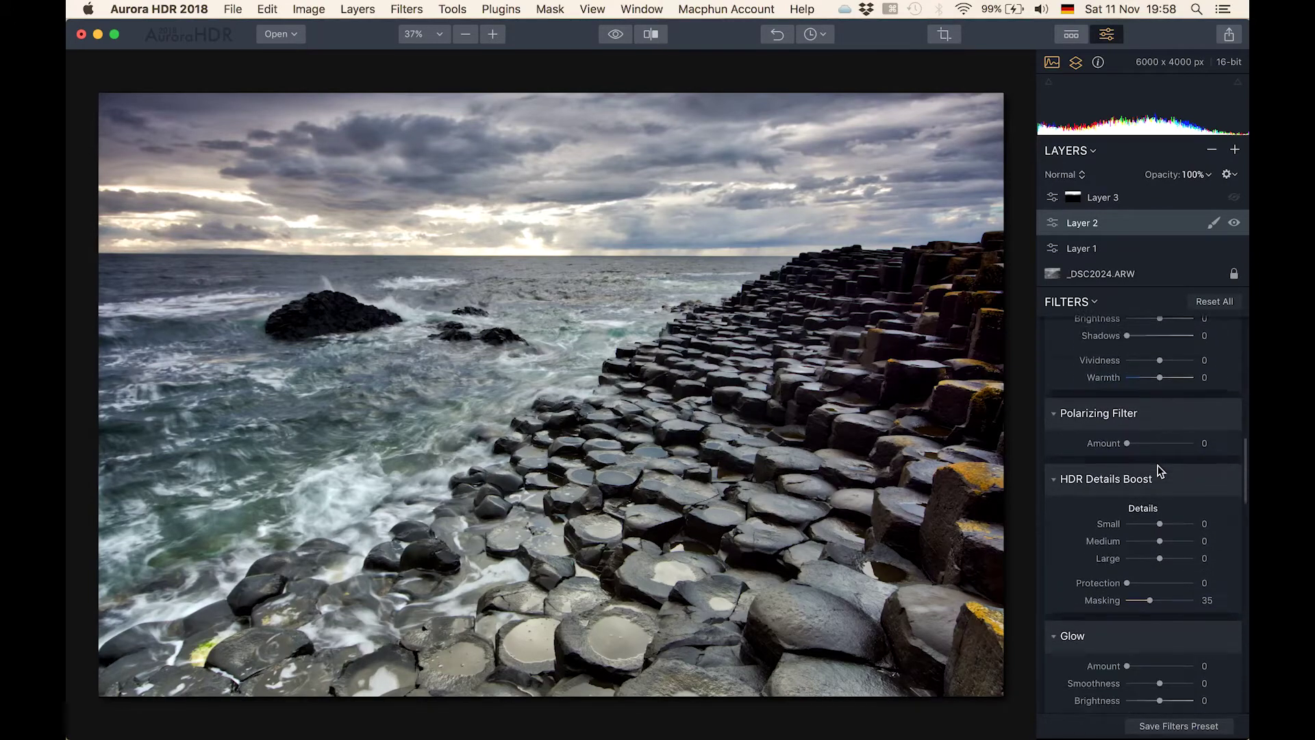
{"action": "scroll", "coordinate": [1157, 466], "scroll_direction": "down", "scroll_amount": 4}
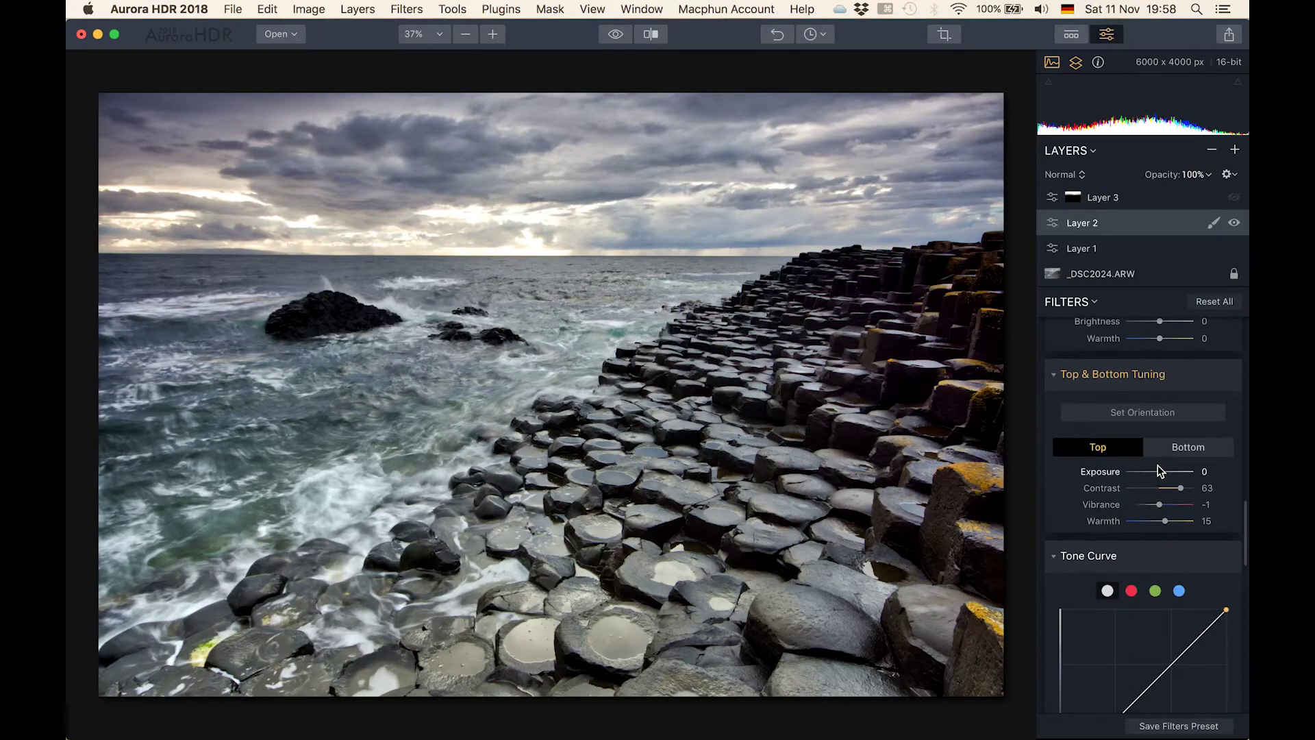
{"action": "left_click", "coordinate": [1129, 414]}
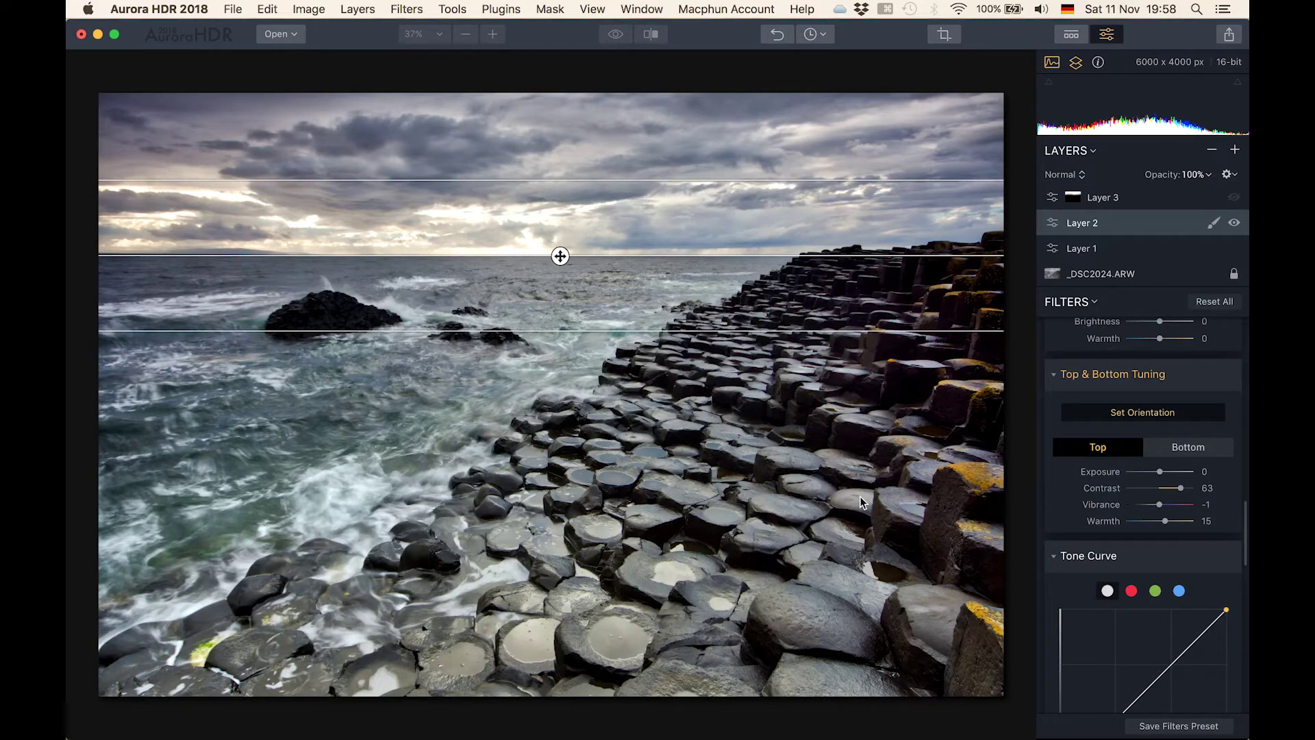
{"action": "left_click", "coordinate": [1145, 414]}
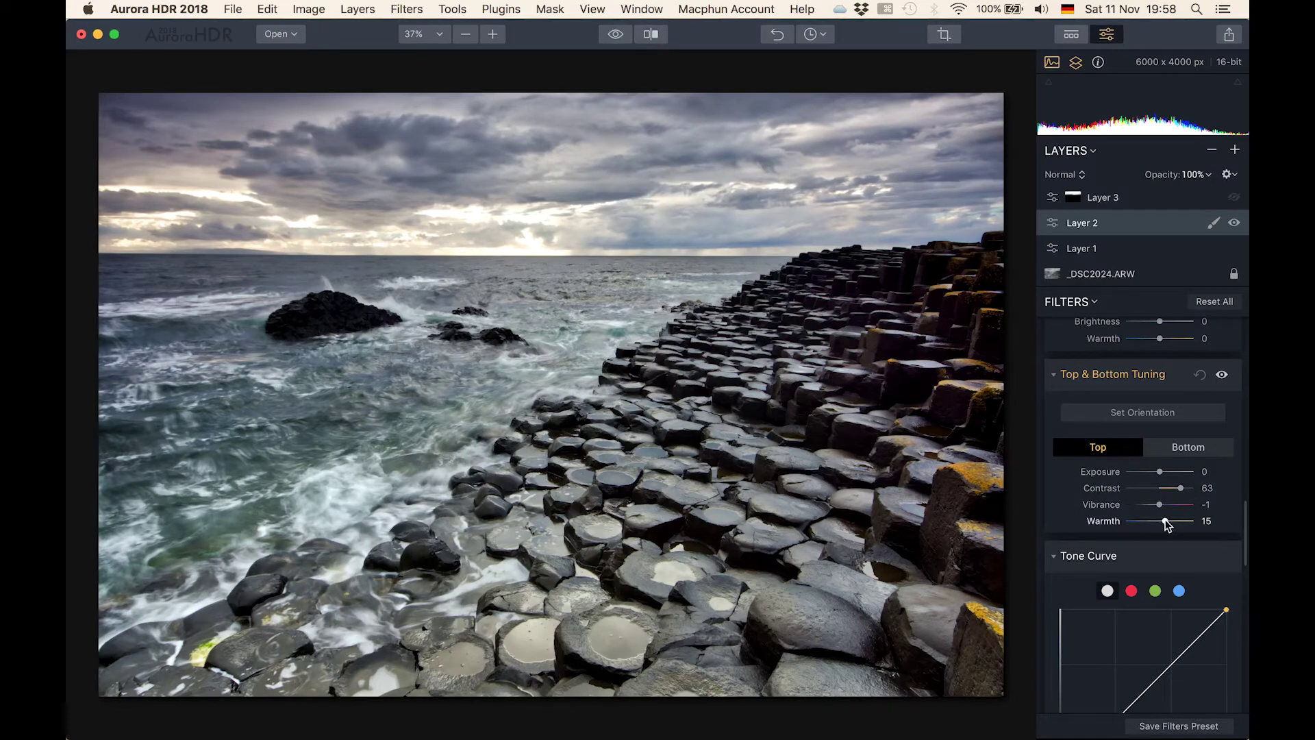
- In Layer 2's Top & Bottom Tuning, set the top Warmth to 14 and the bottom Contrast to 19
{"action": "left_click_drag", "start_coordinate": [1165, 522], "coordinate": [1190, 523]}
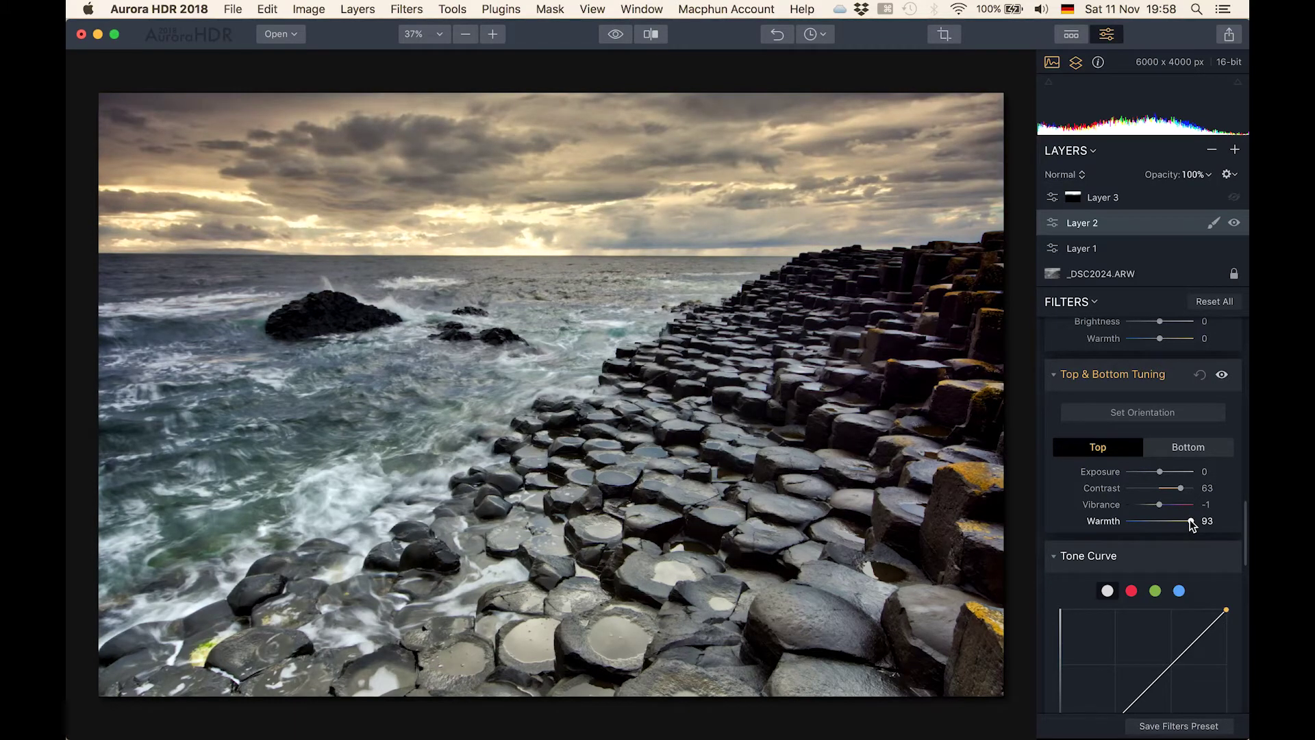
{"action": "left_click_drag", "start_coordinate": [1192, 524], "coordinate": [1166, 525]}
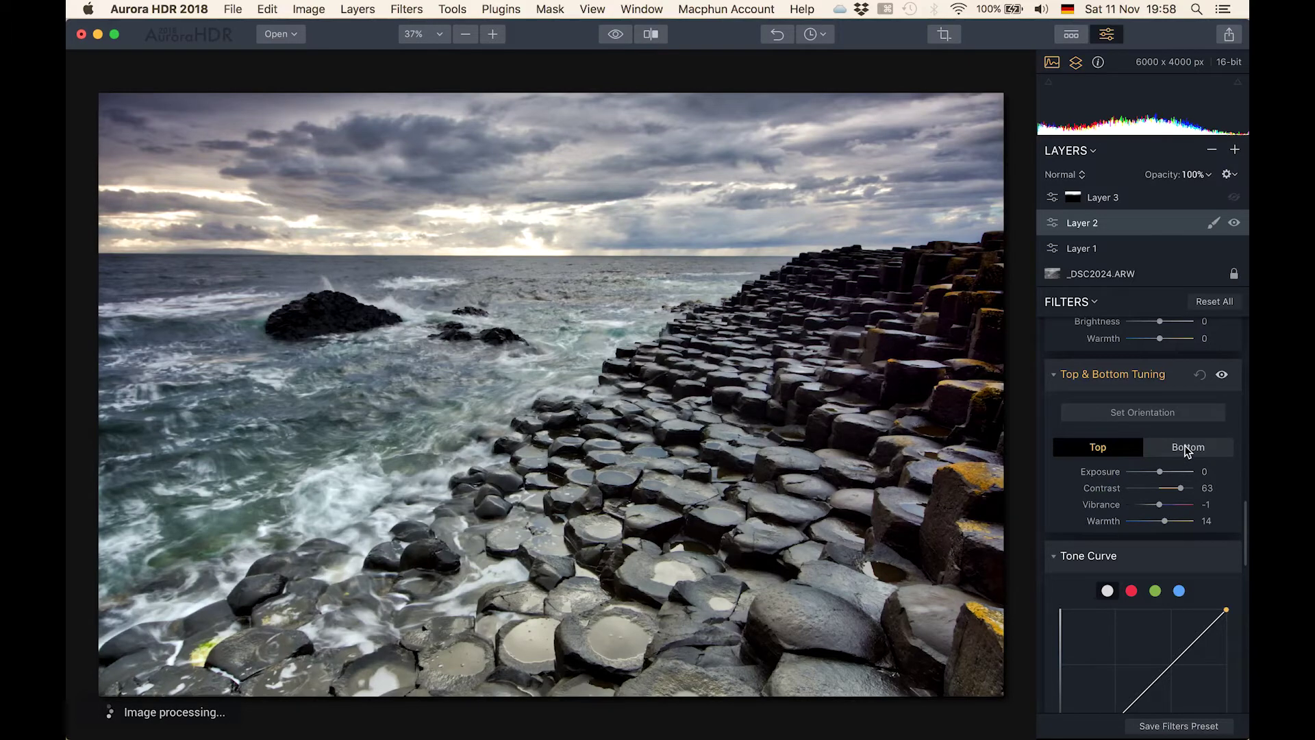
{"action": "left_click", "coordinate": [1188, 449]}
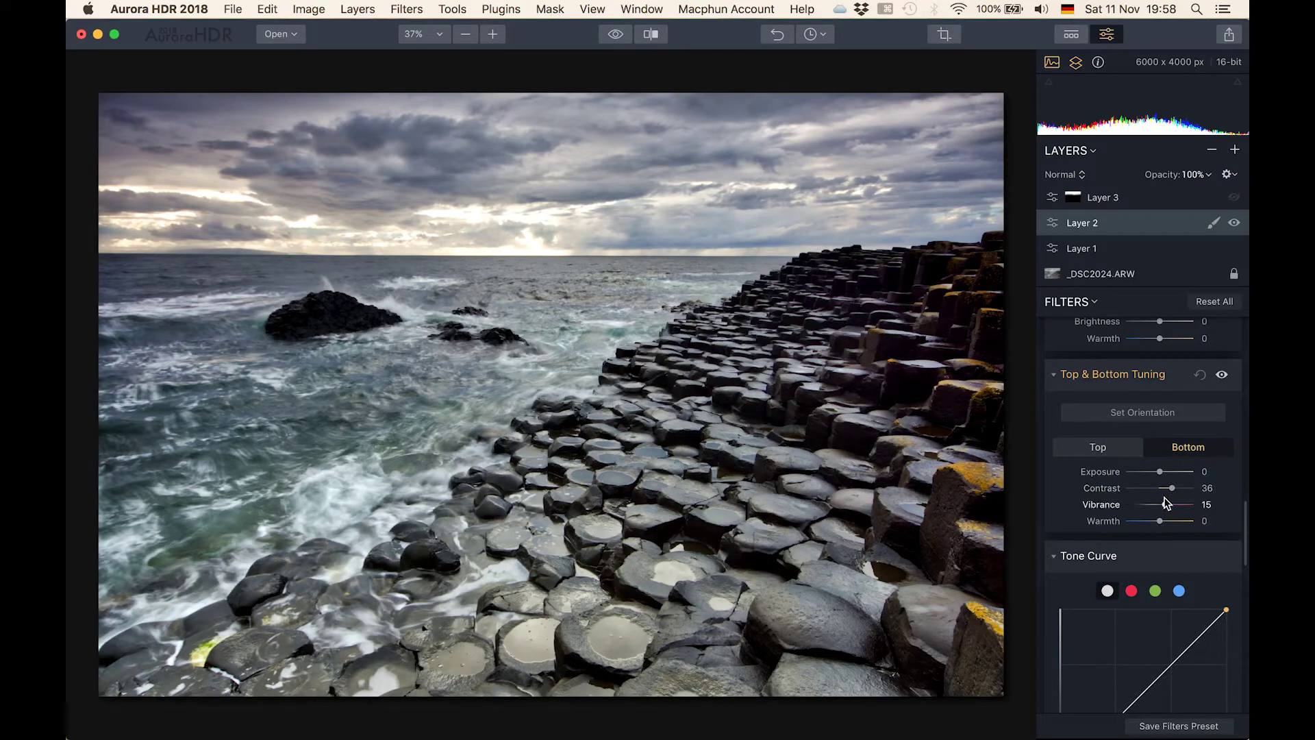
{"action": "left_click_drag", "start_coordinate": [1172, 487], "coordinate": [1170, 491]}
{"action": "left_click_drag", "start_coordinate": [1170, 491], "coordinate": [1166, 492]}
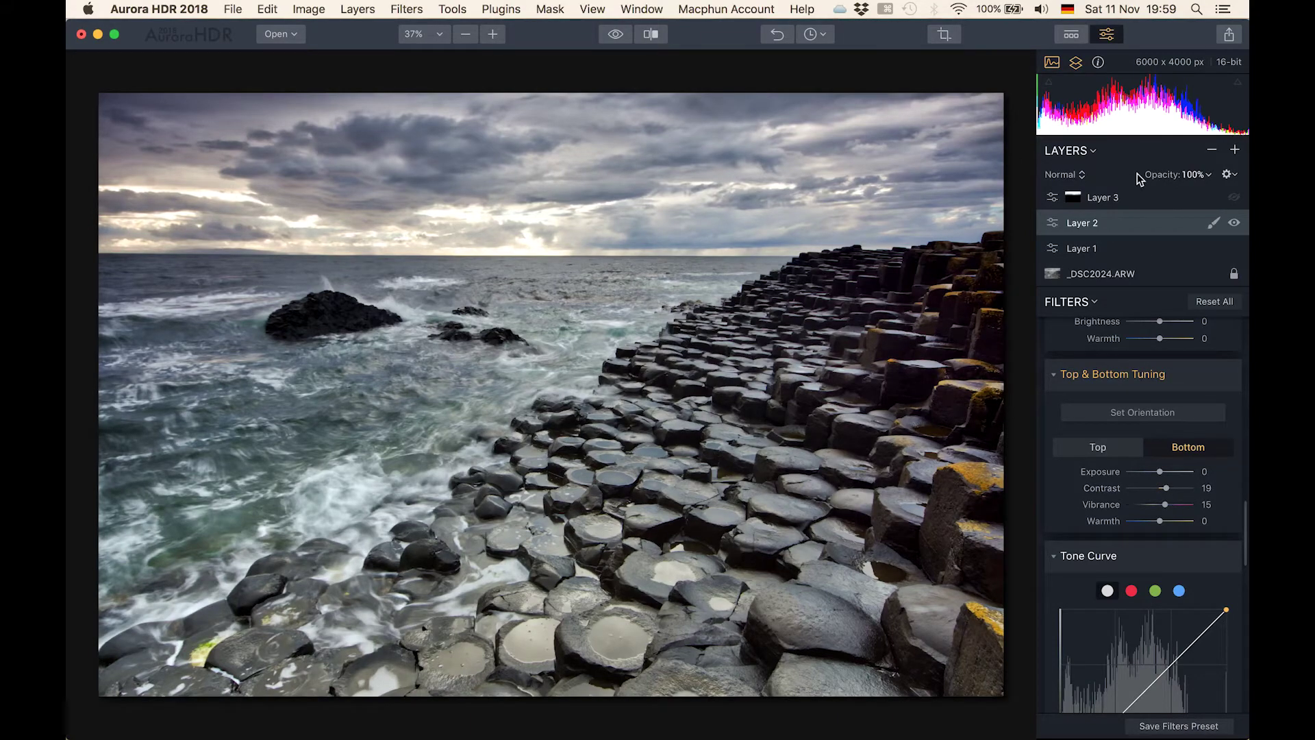
- Turn on the masked Layer 3, check its HDR Basic settings and compare the edited image with the original
{"action": "left_click", "coordinate": [1127, 199]}
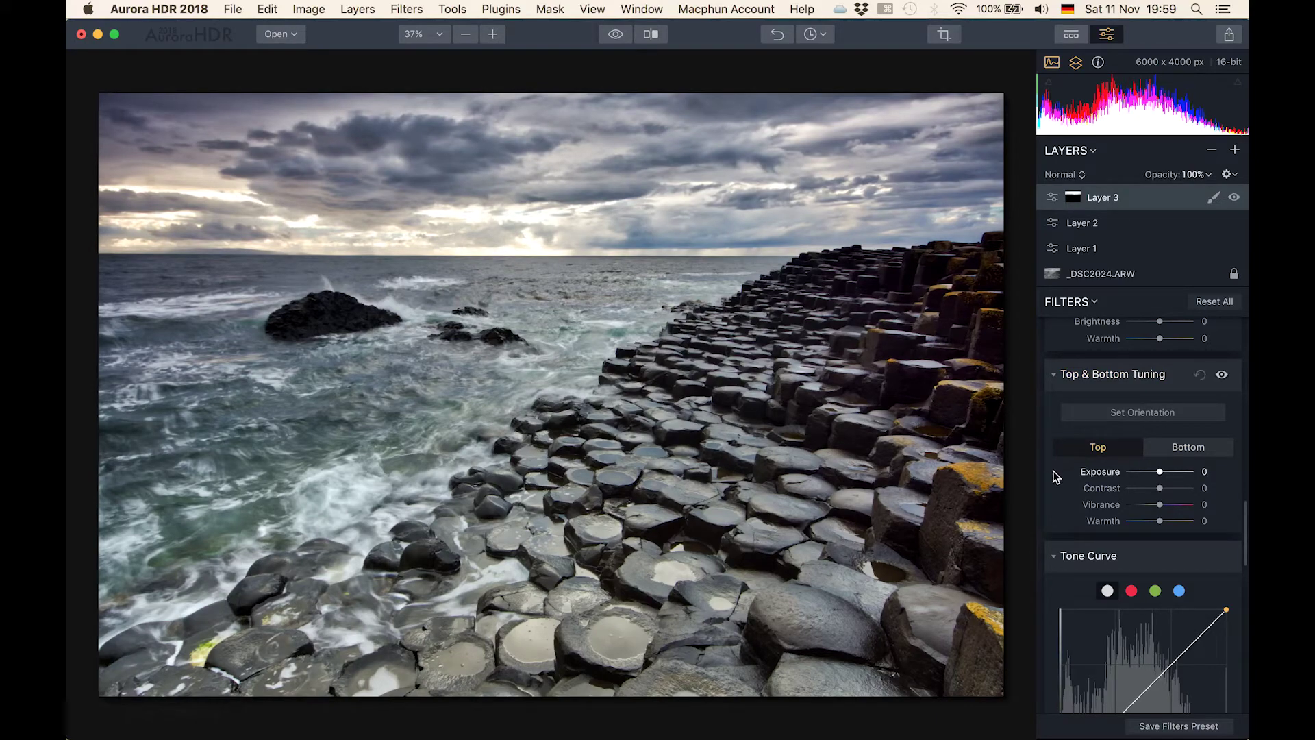
{"action": "scroll", "coordinate": [1178, 533], "scroll_direction": "up", "scroll_amount": 10}
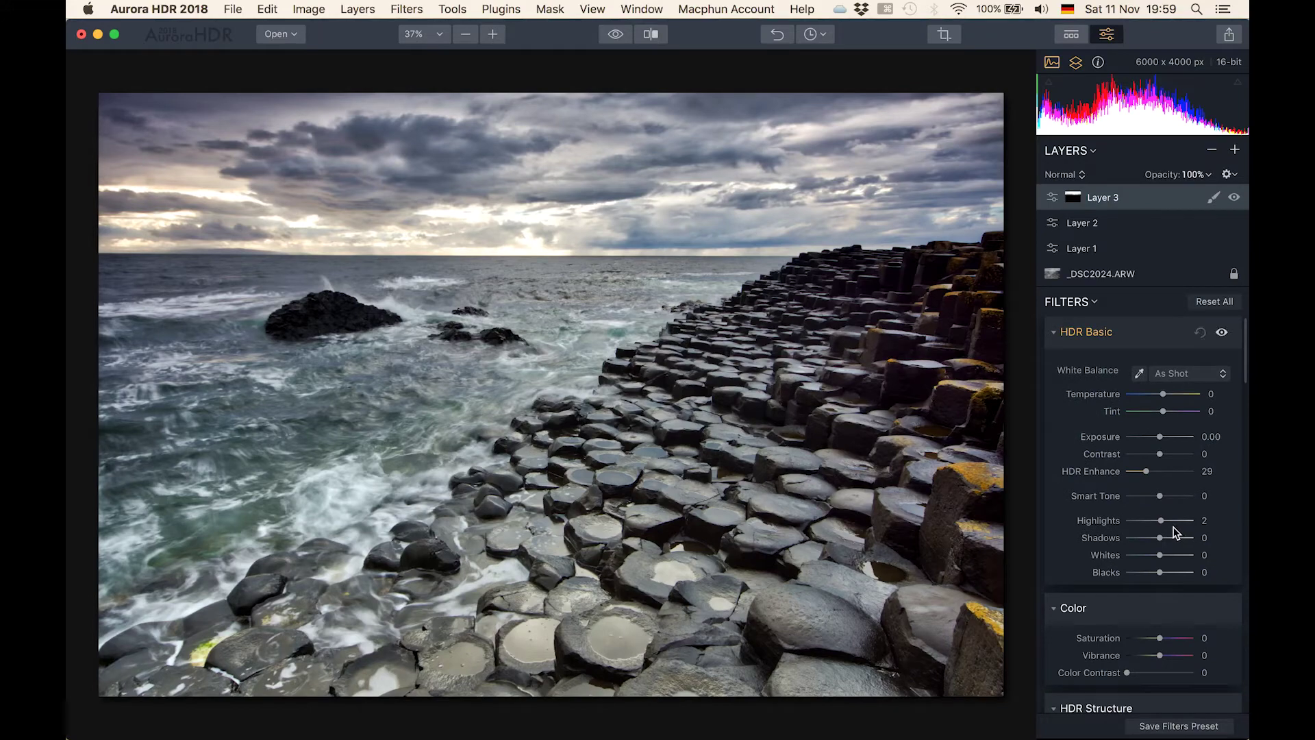
{"action": "left_click", "coordinate": [615, 35]}
{"action": "left_click", "coordinate": [616, 36]}
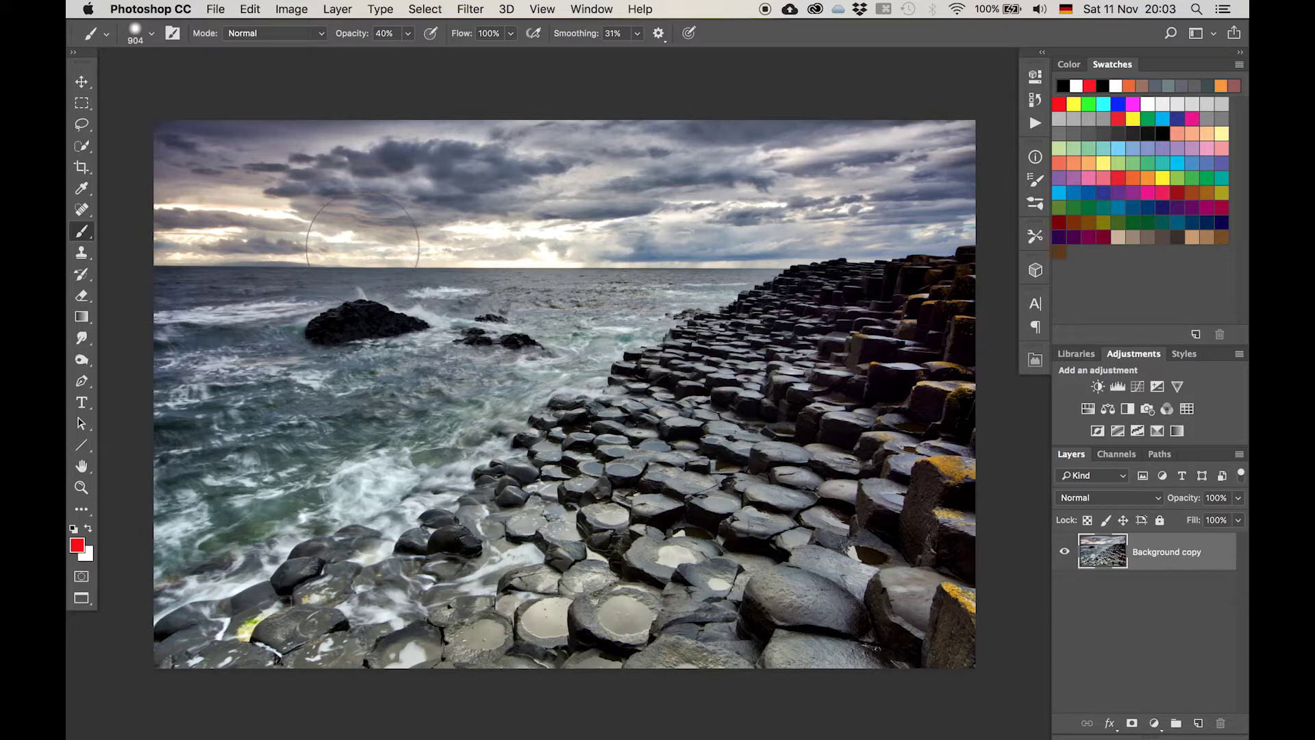
- In Photoshop, add a Curves adjustment layer with a midtone point at input 138, output 103, and invert its mask to black
{"action": "left_click", "coordinate": [1138, 388]}
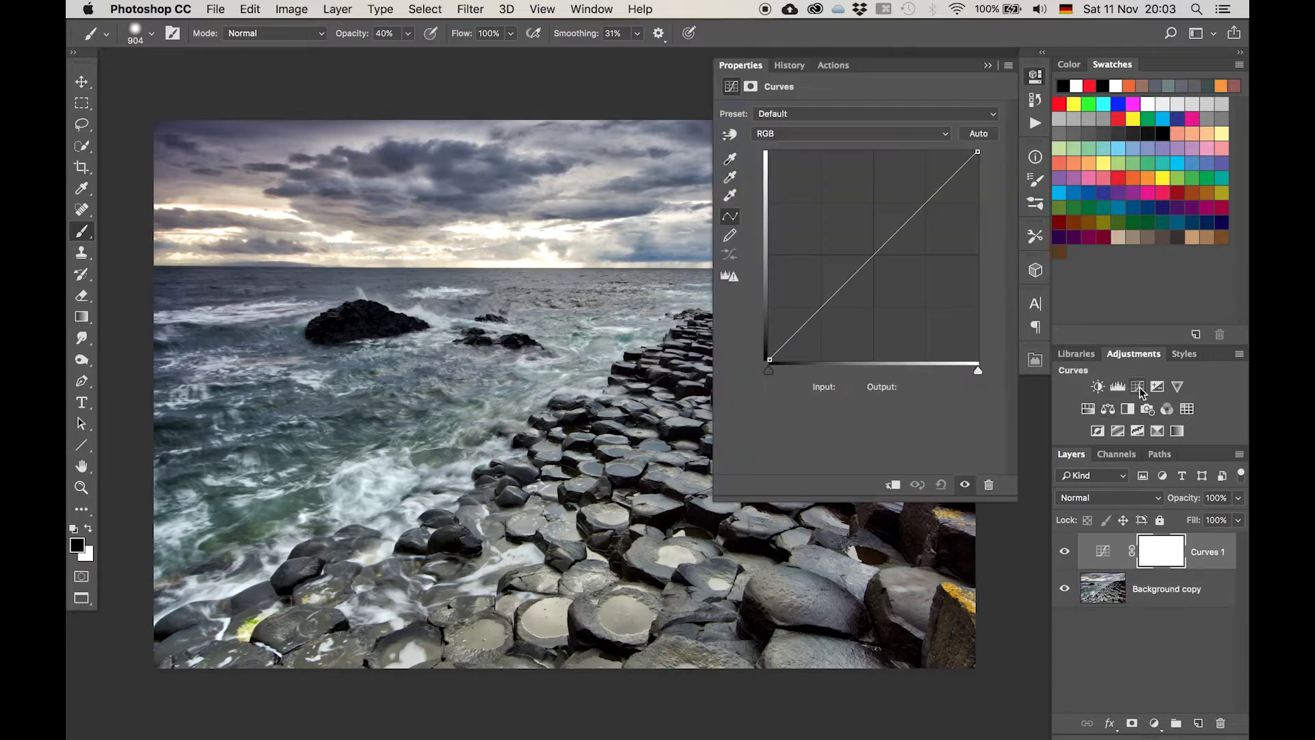
{"action": "left_click", "coordinate": [878, 267]}
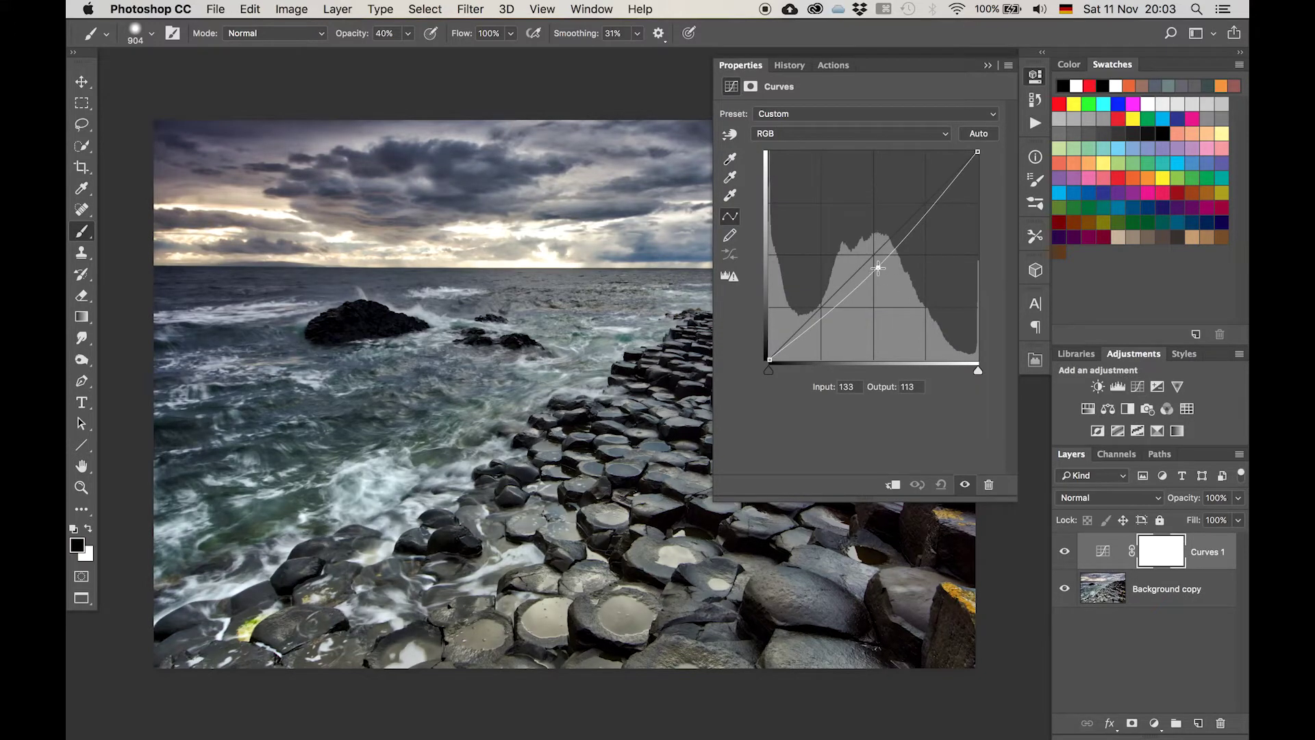
{"action": "left_click_drag", "start_coordinate": [878, 267], "coordinate": [882, 275]}
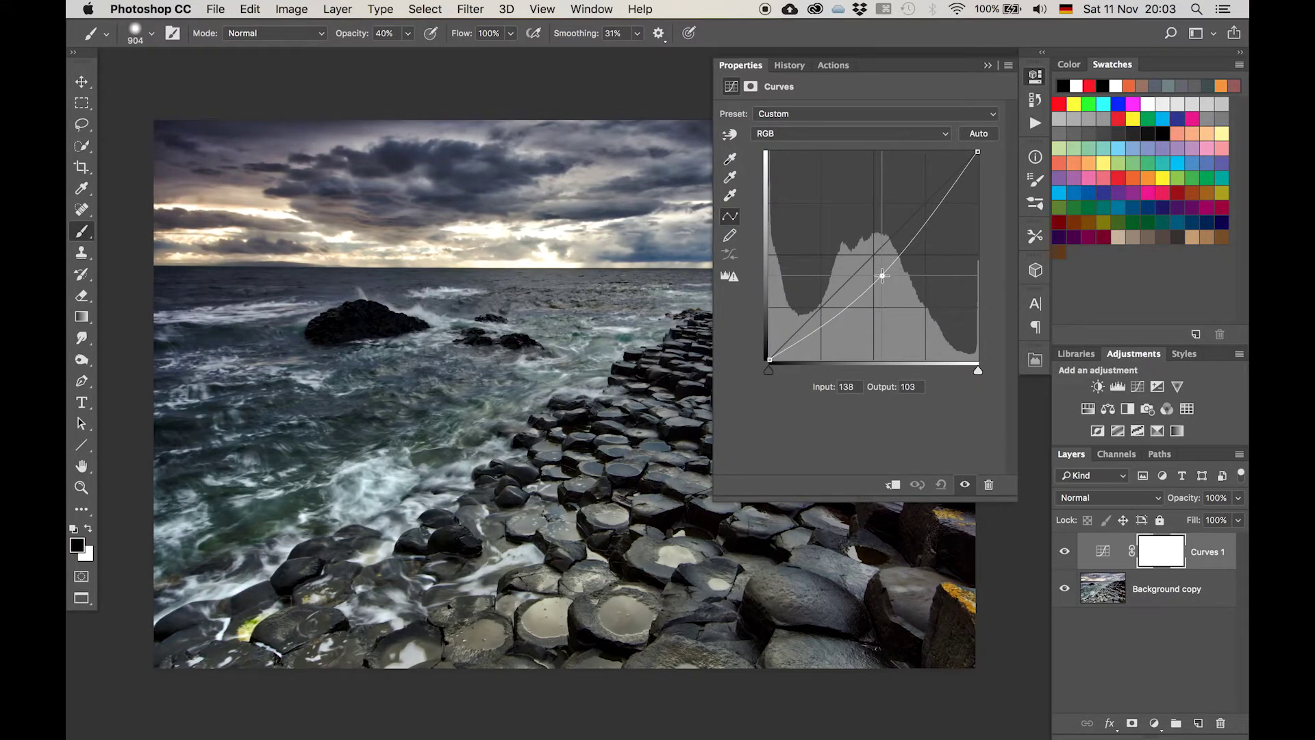
{"action": "left_click", "coordinate": [987, 65]}
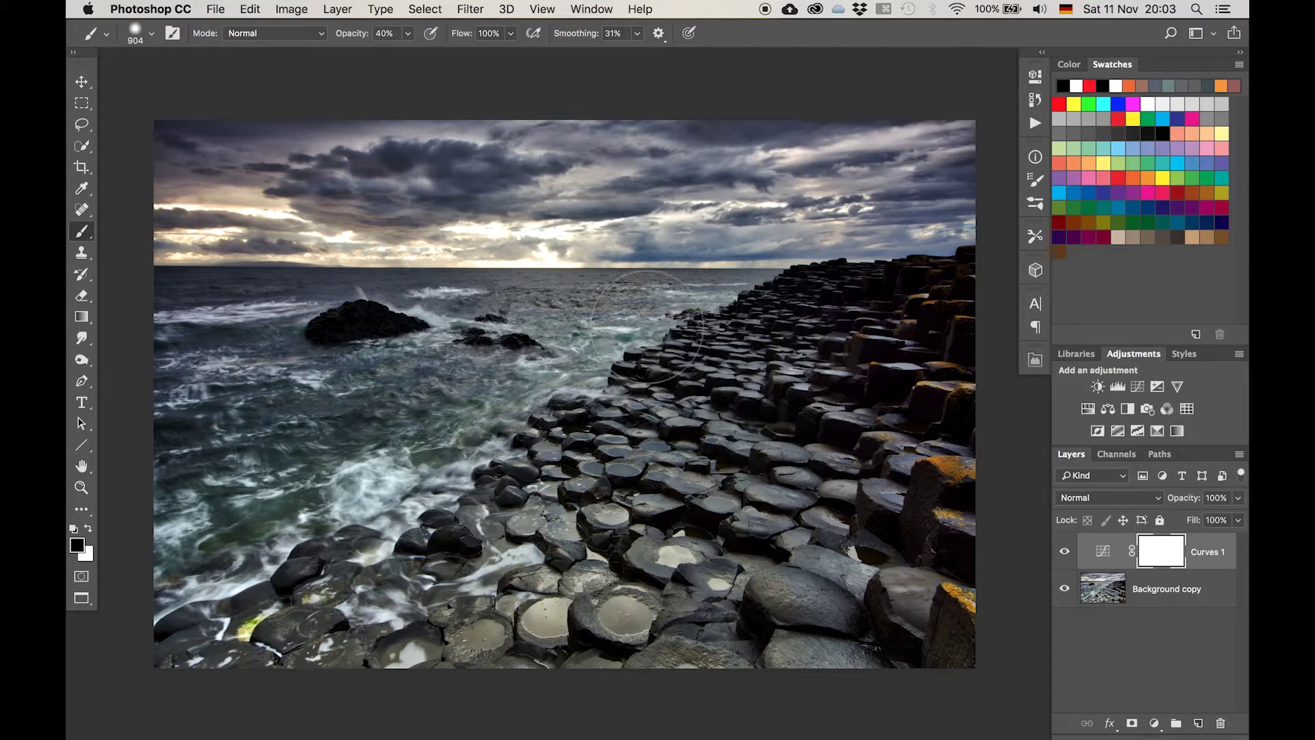
{"action": "key", "text": "super+i"}
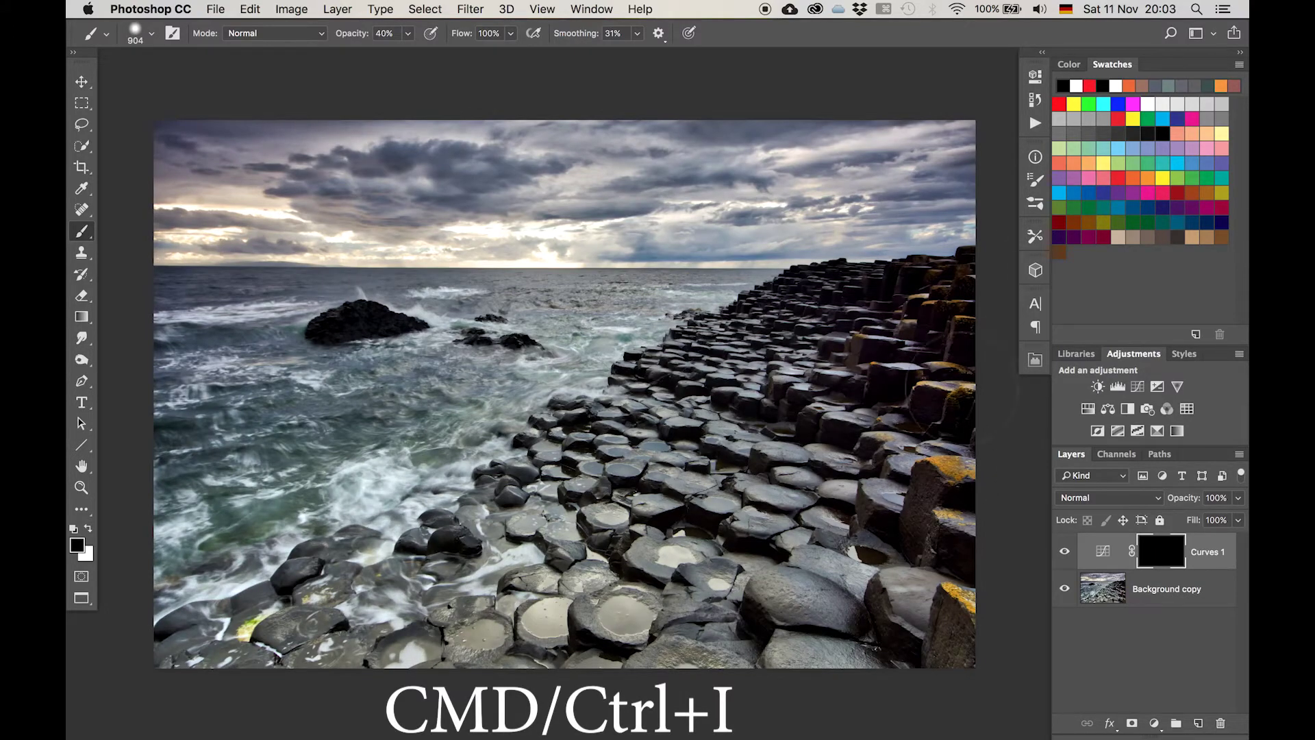
- Paint white on the Curves 1 mask over the foreground rocks with a soft 1274 px brush at 20% opacity
{"action": "key", "text": "super+minus"}
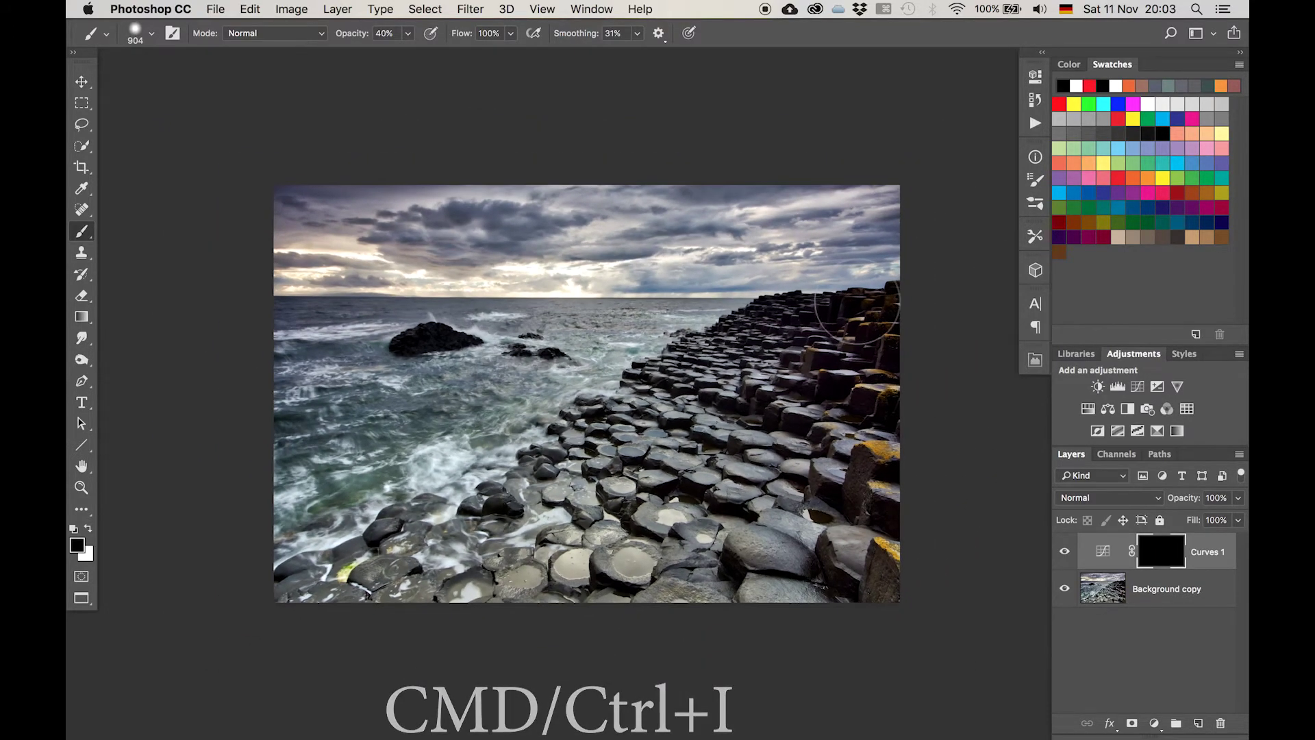
{"action": "mouse_move", "coordinate": [822, 288]}
{"action": "left_mouse_down"}
{"action": "mouse_move", "coordinate": [903, 303]}
{"action": "mouse_move", "coordinate": [909, 294]}
{"action": "left_mouse_up"}
{"action": "key", "text": "2"}
{"action": "left_click_drag", "start_coordinate": [851, 254], "coordinate": [808, 258]}
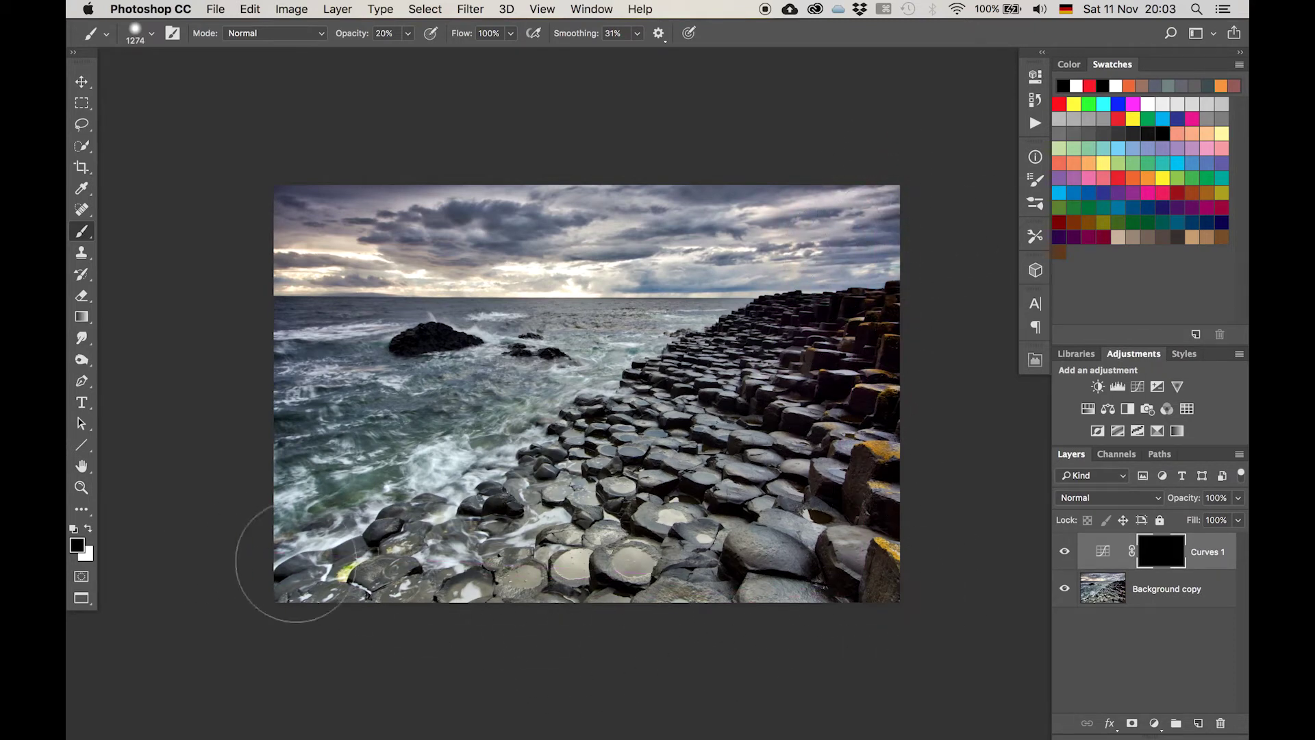
{"action": "key", "text": "x"}
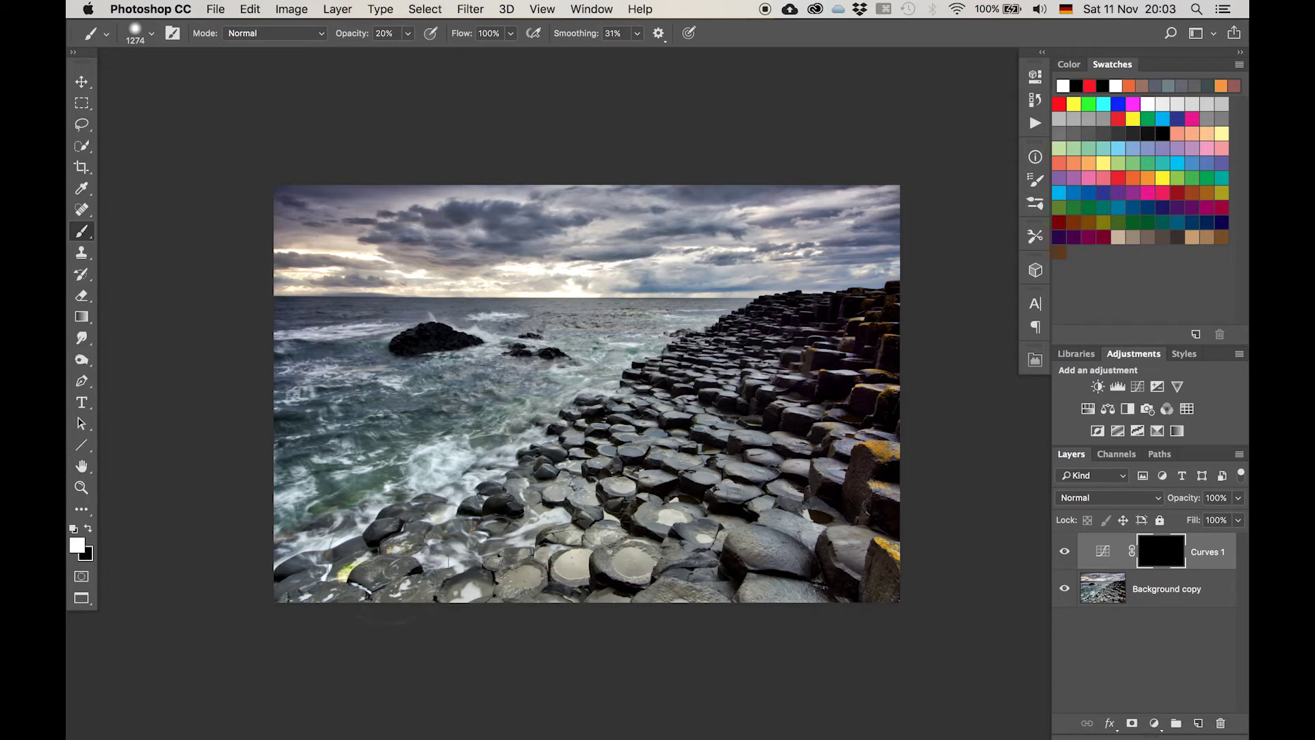
{"action": "mouse_move", "coordinate": [528, 576]}
{"action": "left_mouse_down"}
{"action": "mouse_move", "coordinate": [580, 601]}
{"action": "mouse_move", "coordinate": [811, 611]}
{"action": "left_mouse_up"}
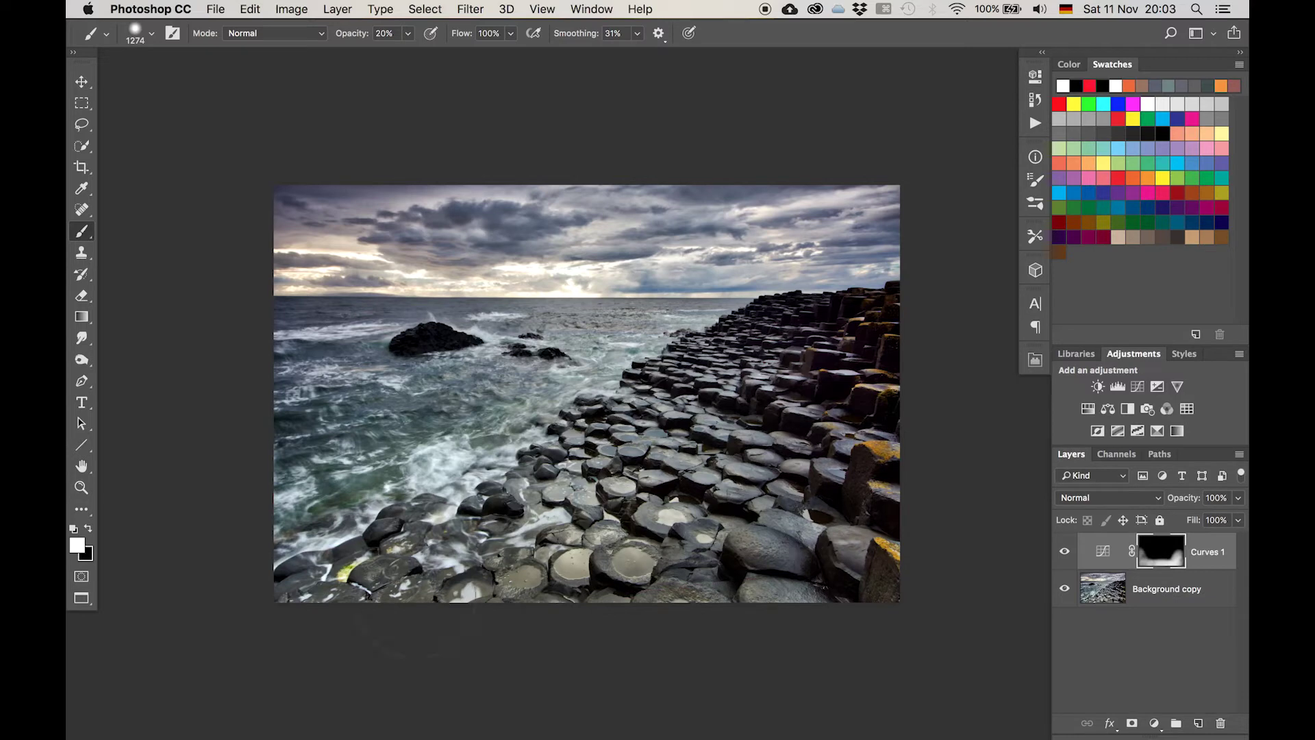
- Compare the image with and without the Curves 1 darkening and examine the foreground stones up close
{"action": "left_click", "coordinate": [1064, 552]}
{"action": "left_click", "coordinate": [1064, 552]}
{"action": "left_click", "coordinate": [1064, 552]}
{"action": "left_click", "coordinate": [1064, 552]}
{"action": "scroll", "coordinate": [604, 440], "scroll_direction": "up", "scroll_amount": 5}
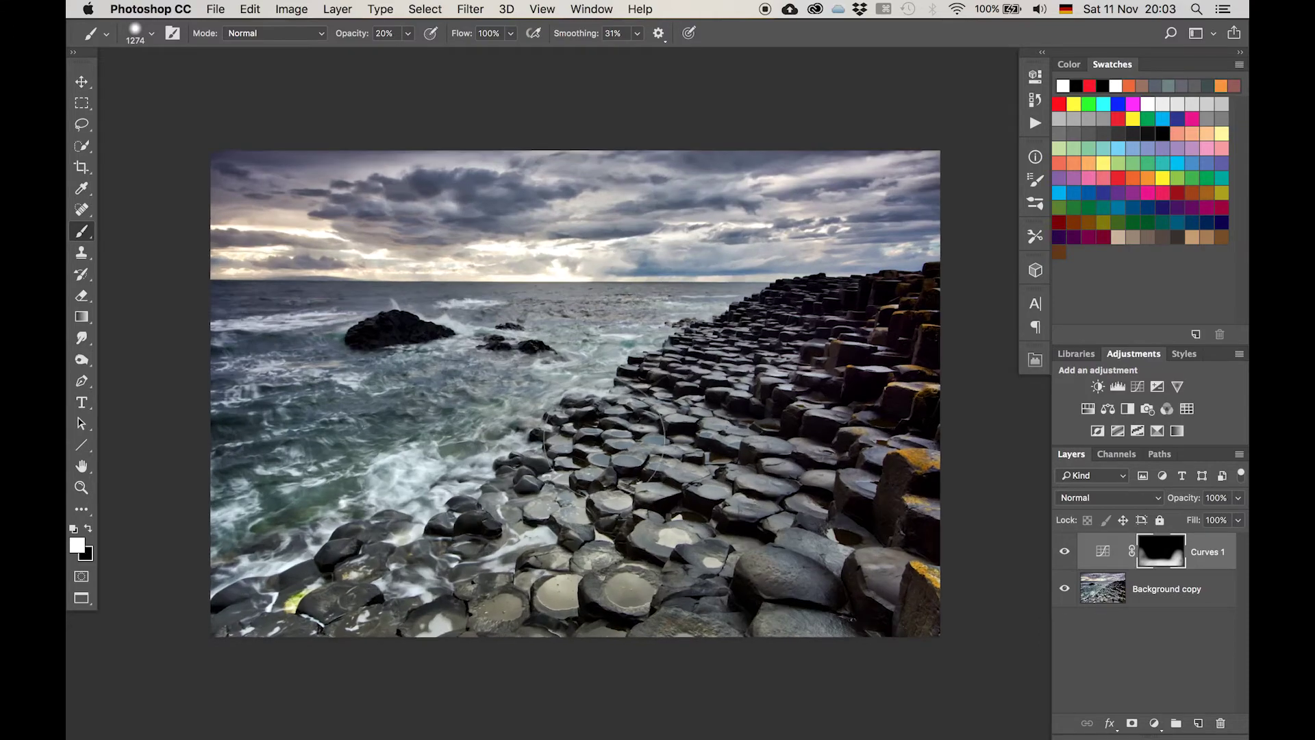
{"action": "scroll", "coordinate": [604, 440], "scroll_direction": "up", "scroll_amount": 5}
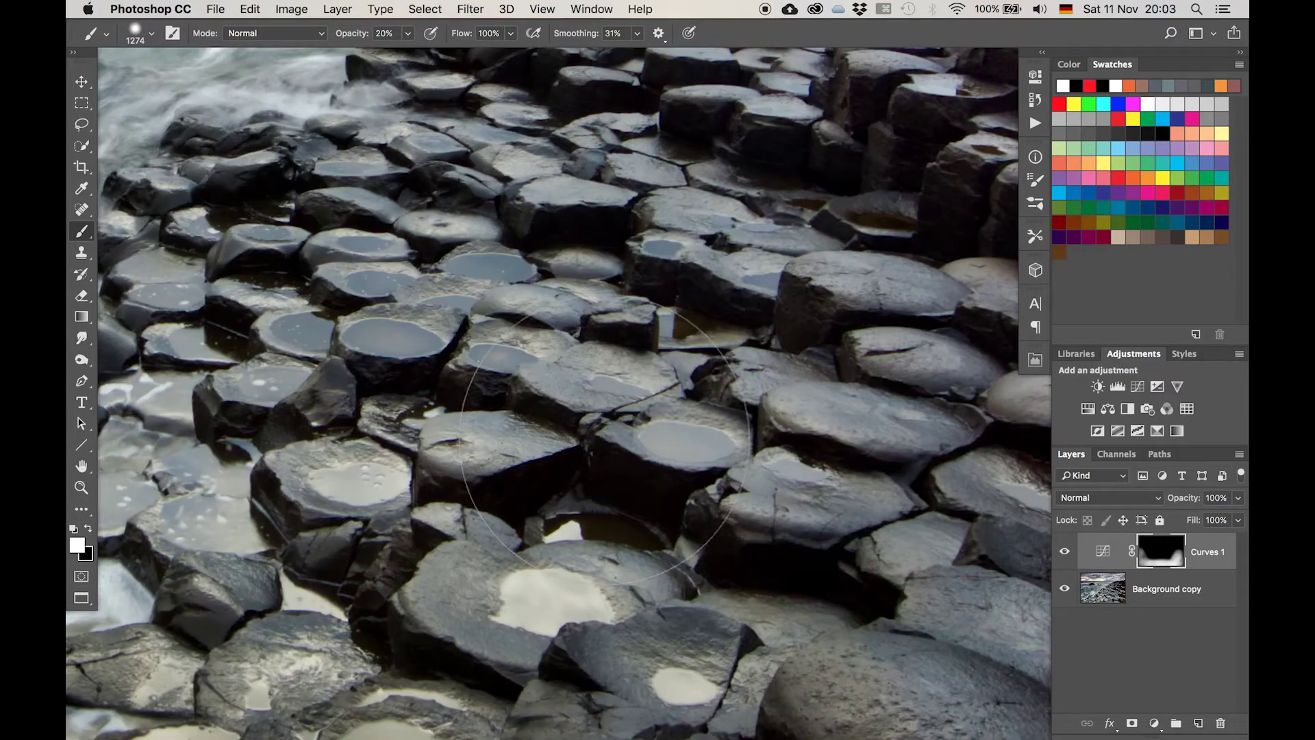
{"action": "scroll", "coordinate": [604, 439], "scroll_direction": "down", "scroll_amount": 8}
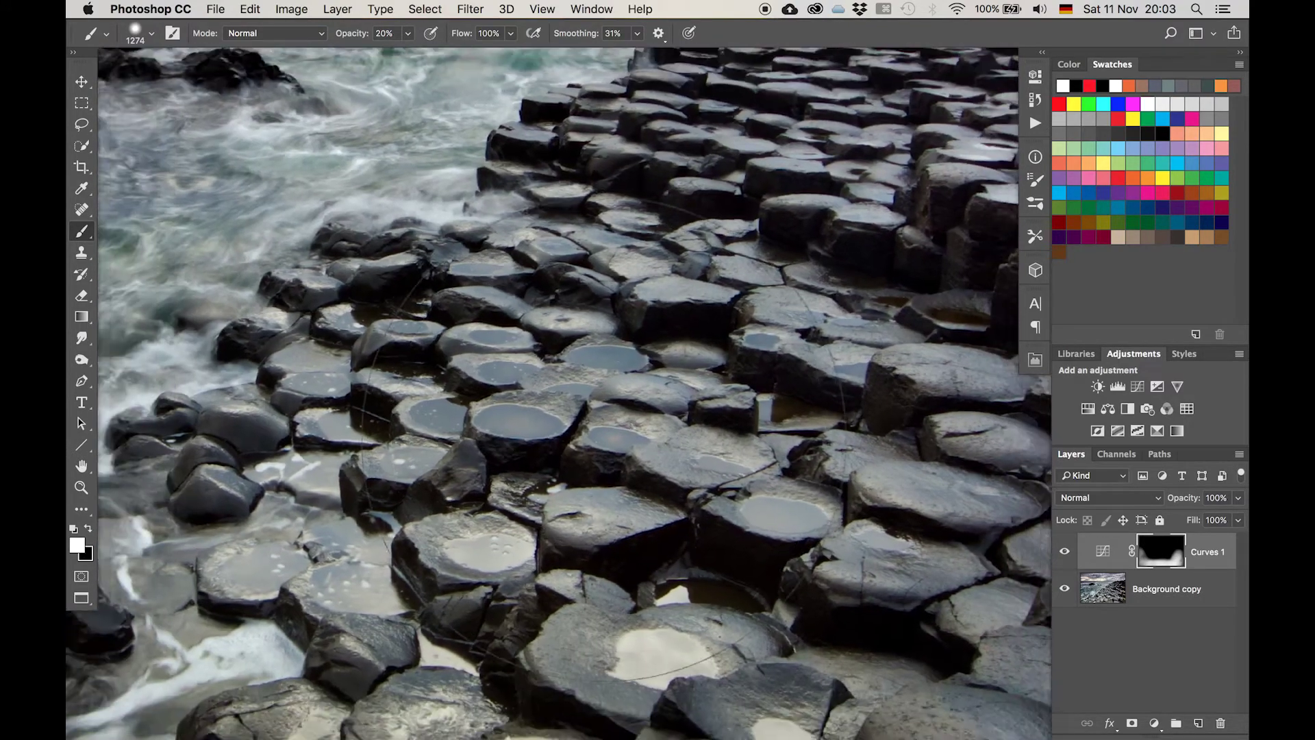
{"action": "scroll", "coordinate": [547, 388], "scroll_direction": "down", "scroll_amount": 3}
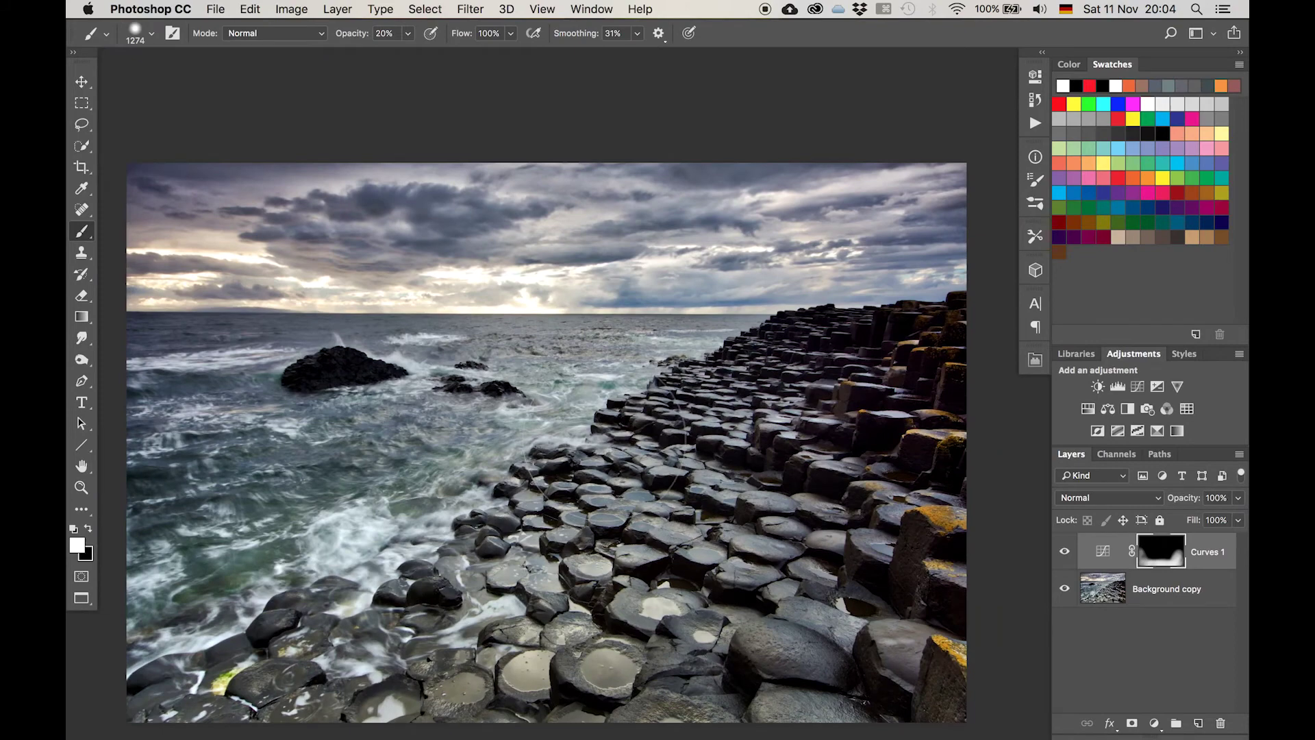
{"action": "scroll", "coordinate": [546, 388], "scroll_direction": "up", "scroll_amount": 2}
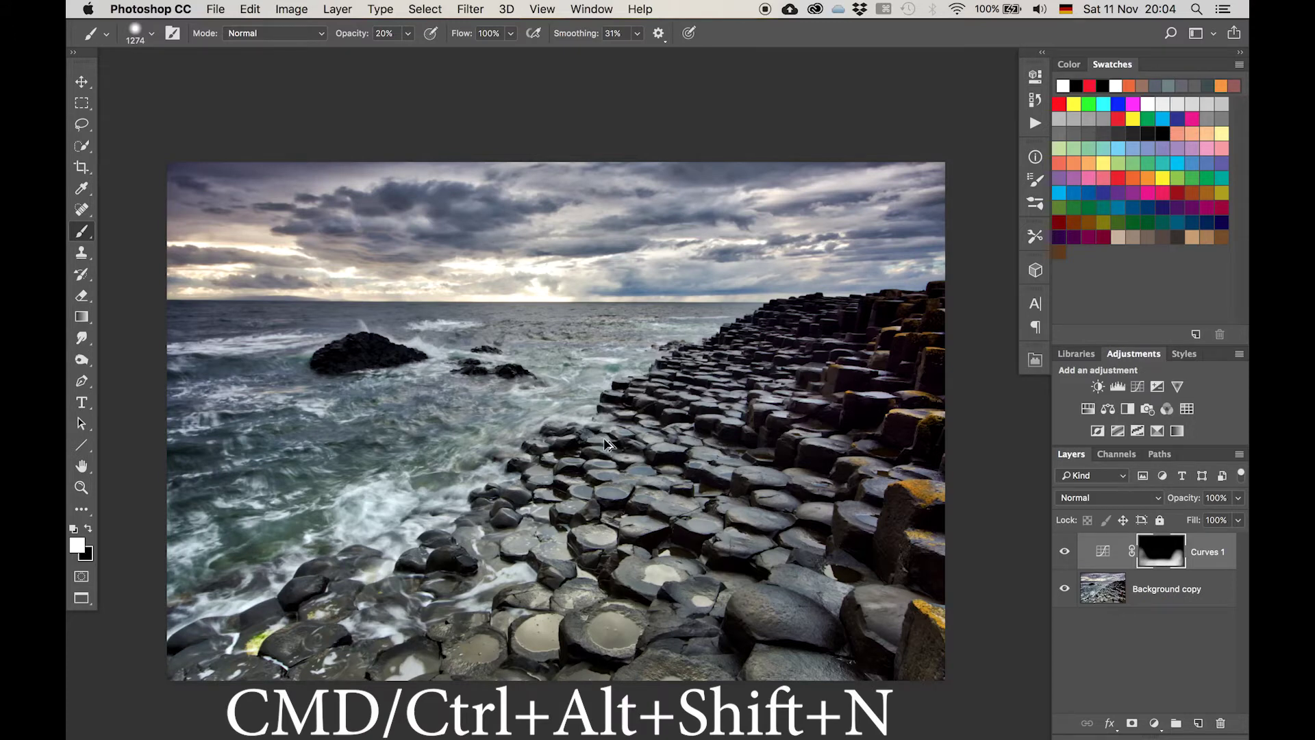
- Add a new empty layer above Curves 1 and fill it with the orange swatch using the Paint Bucket
{"action": "key", "text": "super+alt+shift+n"}
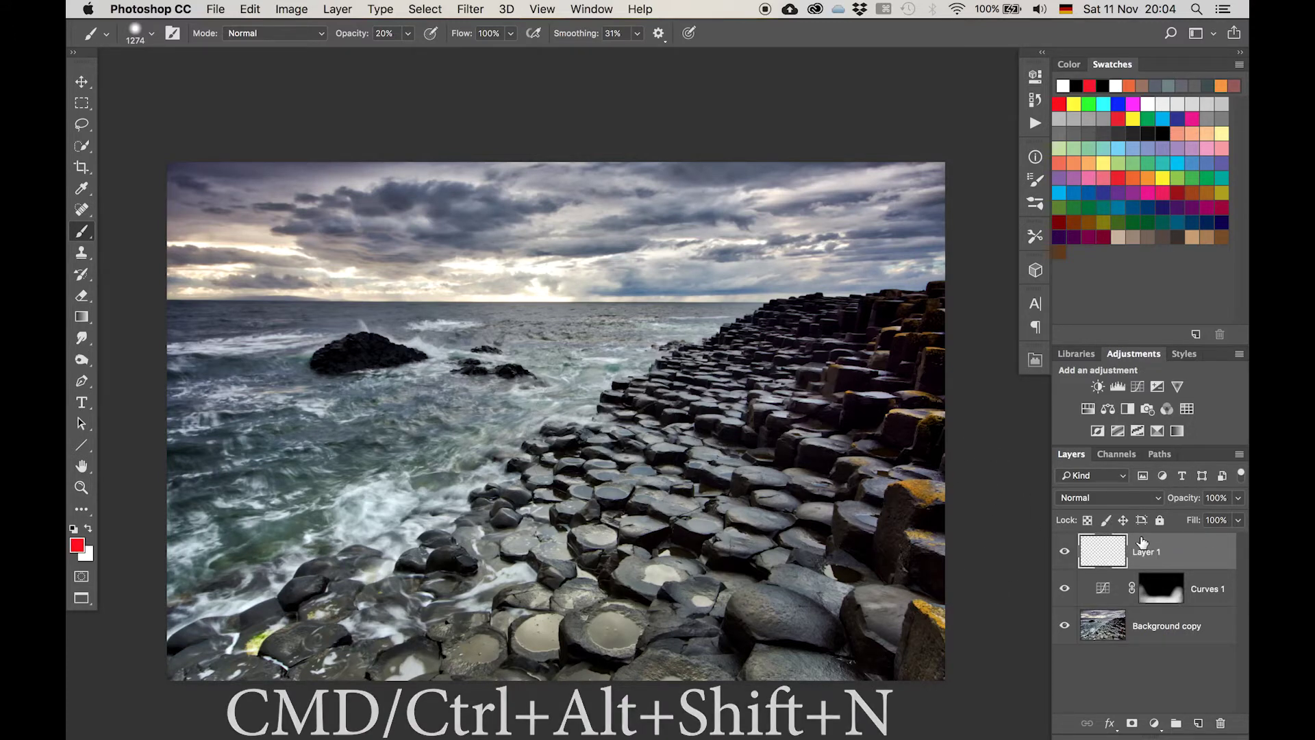
{"action": "key", "text": "shift+F5"}
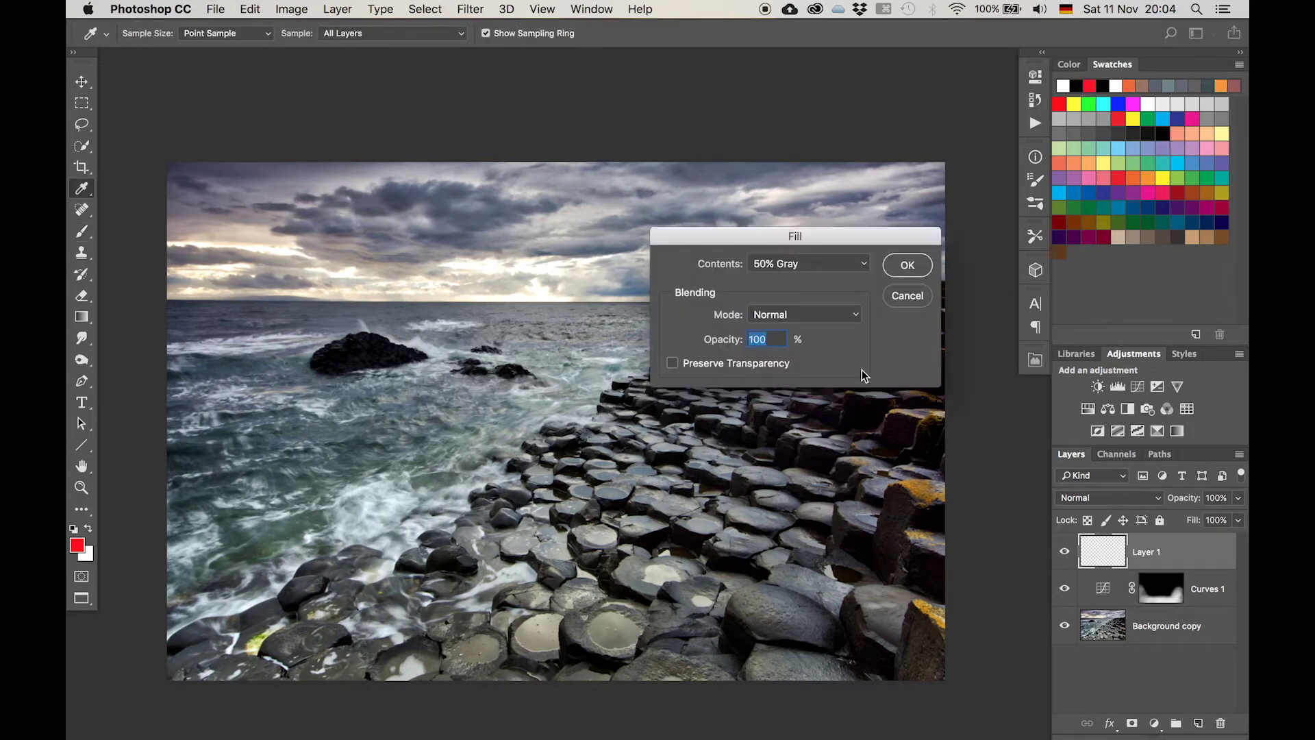
{"action": "left_click", "coordinate": [901, 298]}
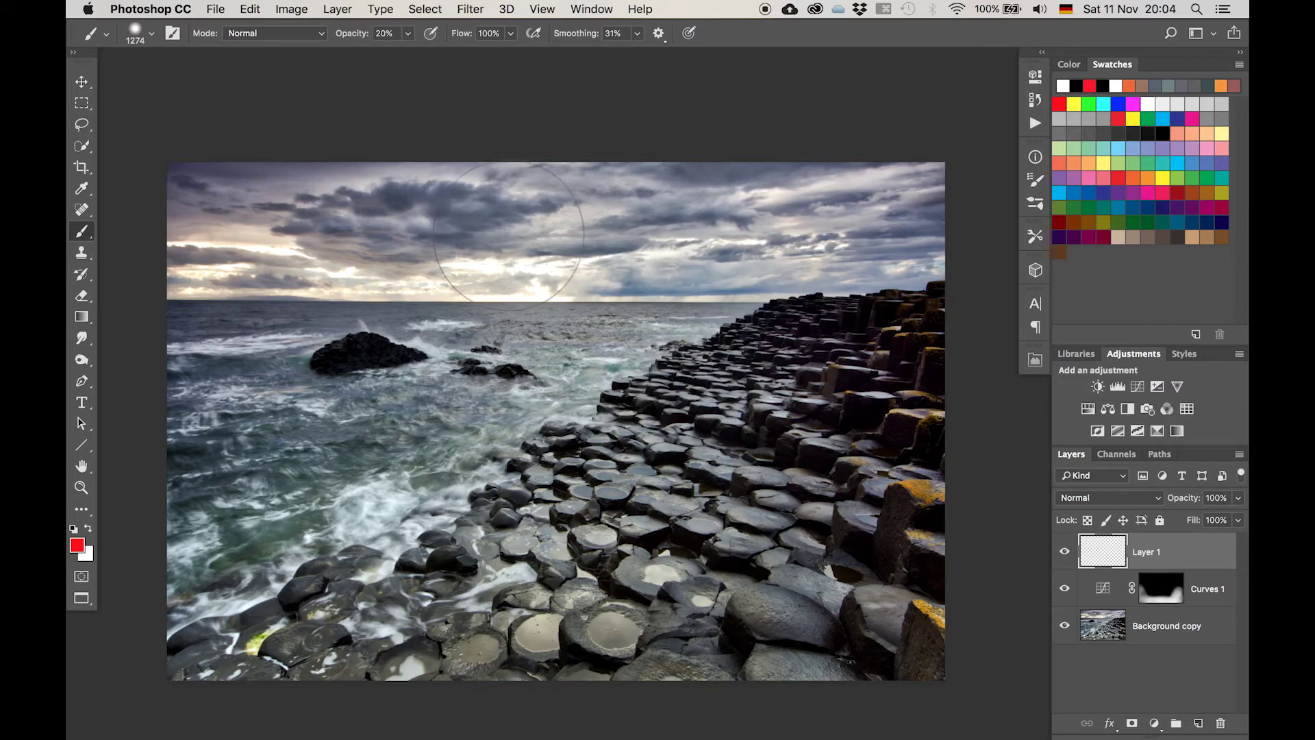
{"action": "key", "text": "g"}
{"action": "key", "text": "shift+g"}
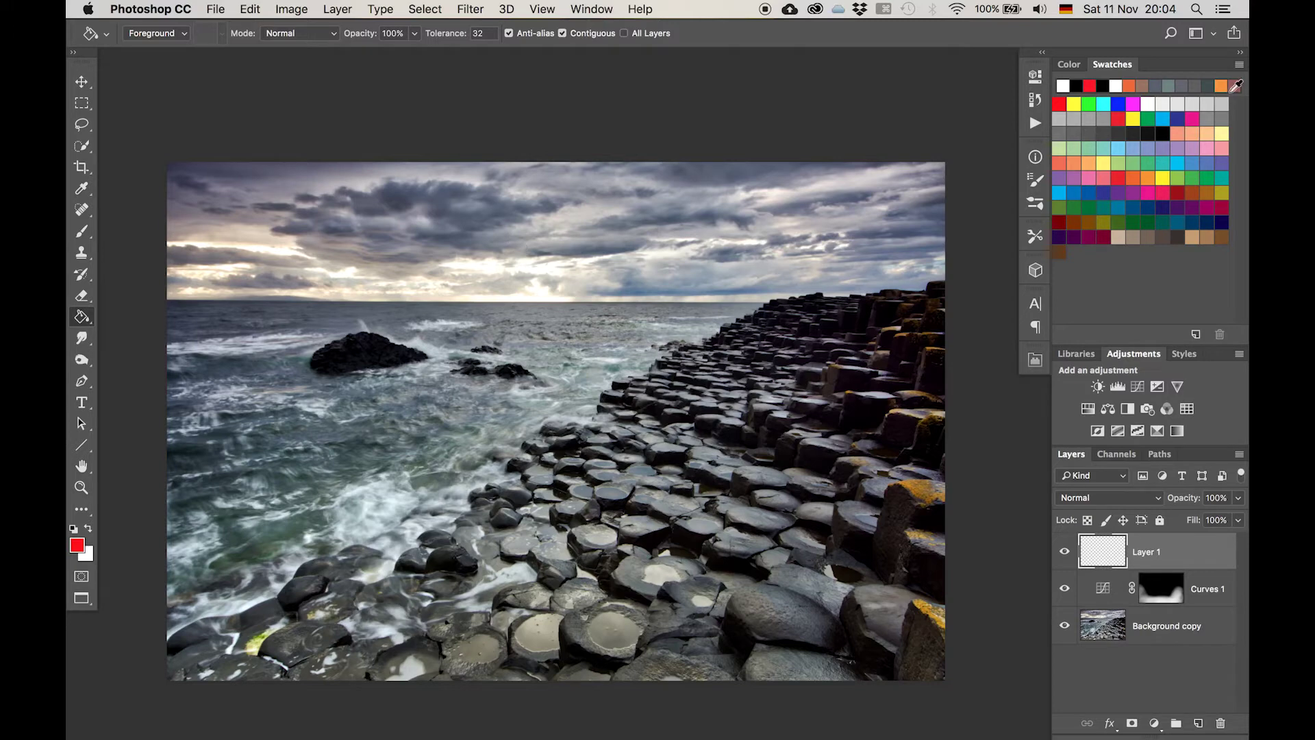
{"action": "left_click", "coordinate": [1221, 85]}
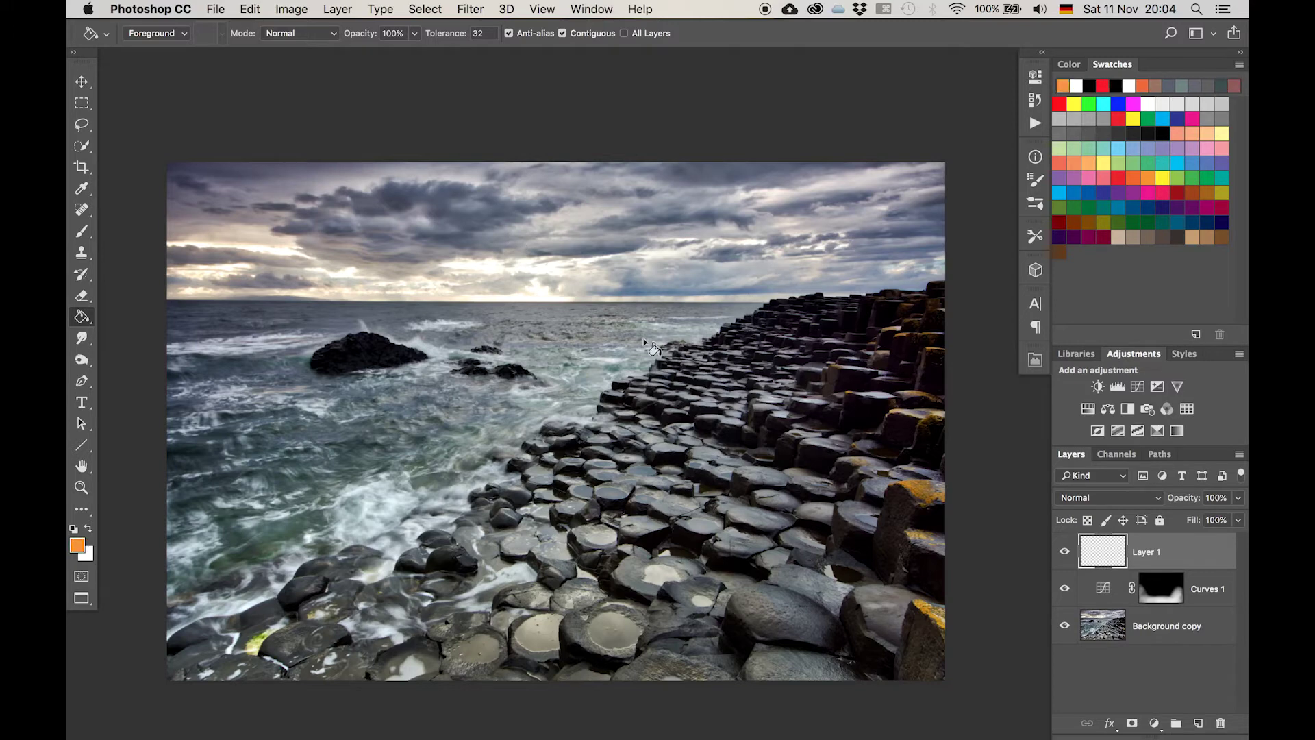
{"action": "left_click", "coordinate": [576, 374]}
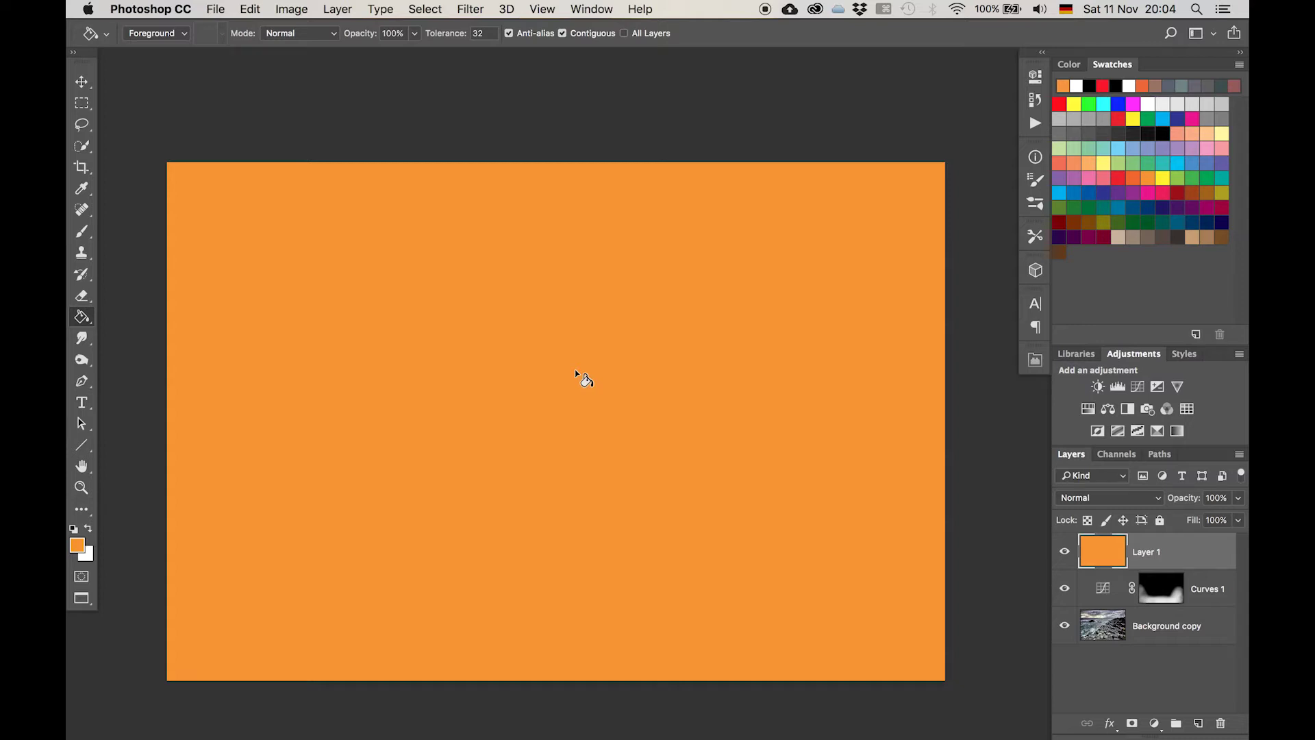
- Set the orange layer to Soft Light and split its Underlying Layer Blend If sliders to 0/255 and 147/255
{"action": "left_click", "coordinate": [1084, 498]}
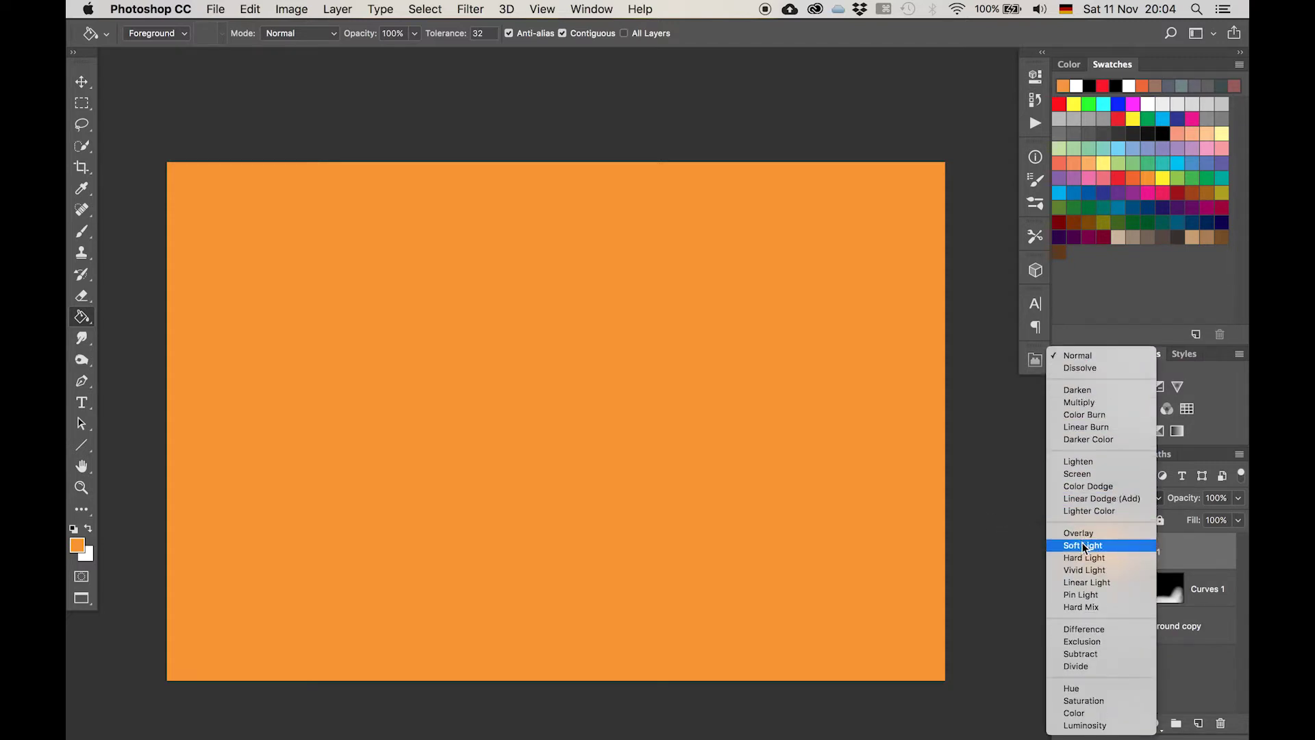
{"action": "left_click", "coordinate": [1083, 545]}
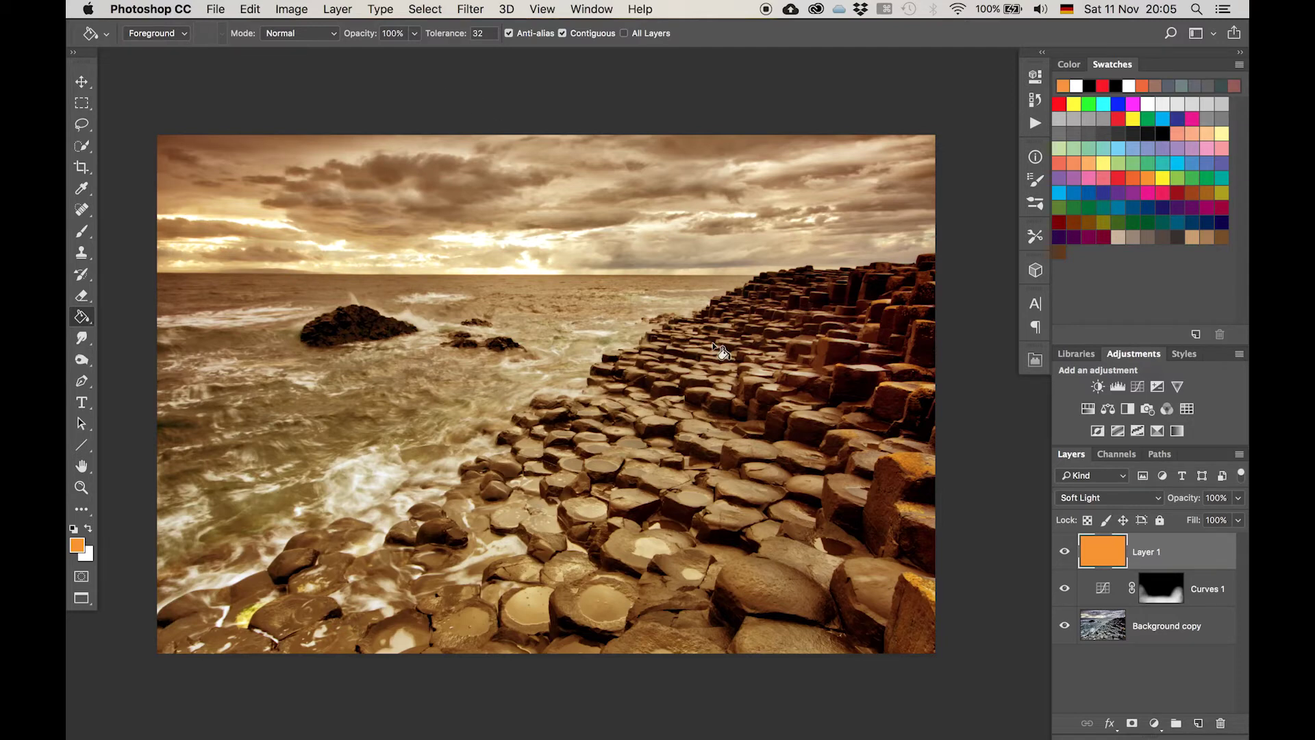
{"action": "double_click", "coordinate": [1200, 554]}
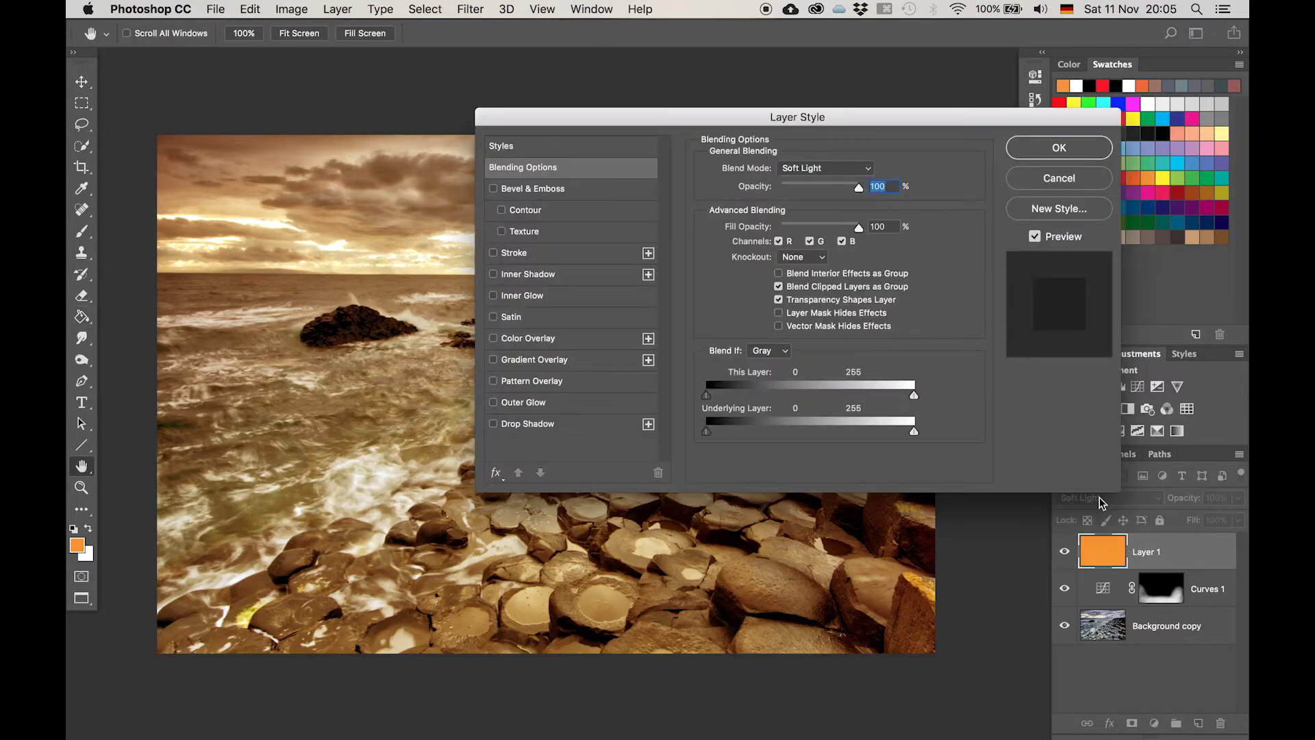
{"action": "left_click_drag", "start_coordinate": [602, 118], "coordinate": [837, 34]}
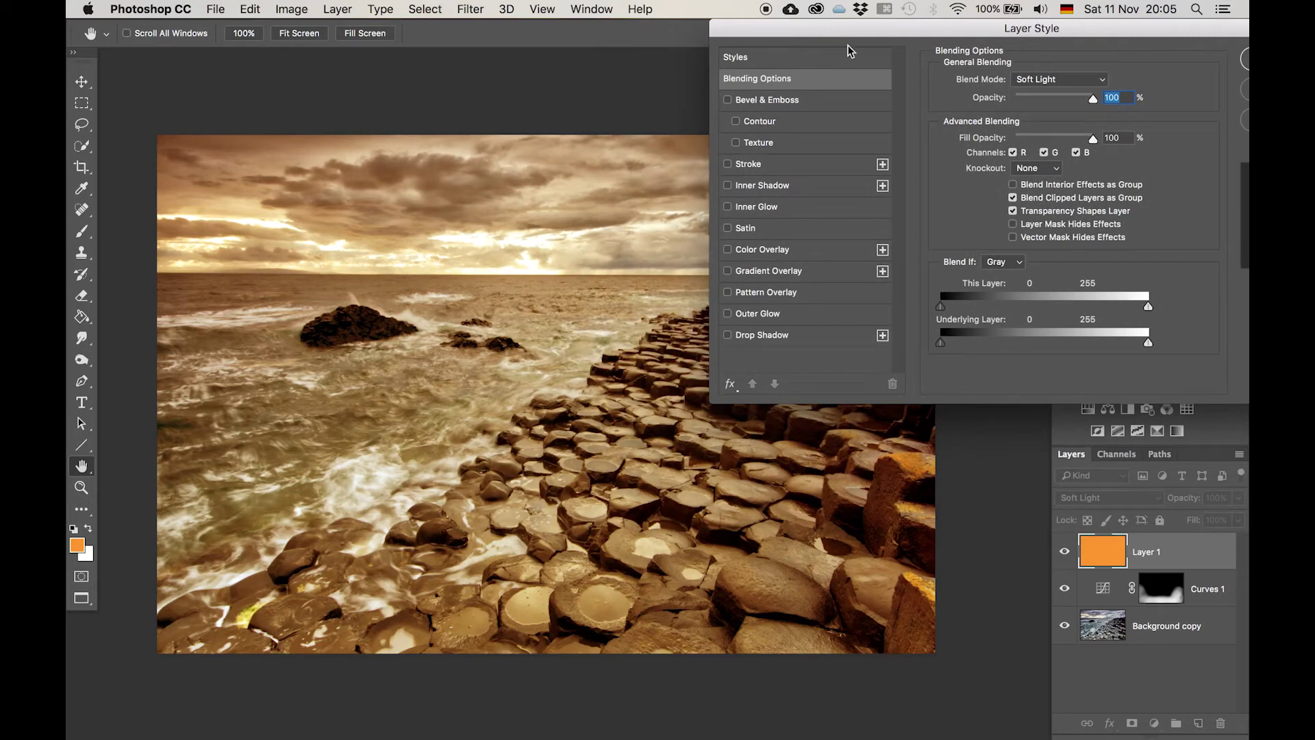
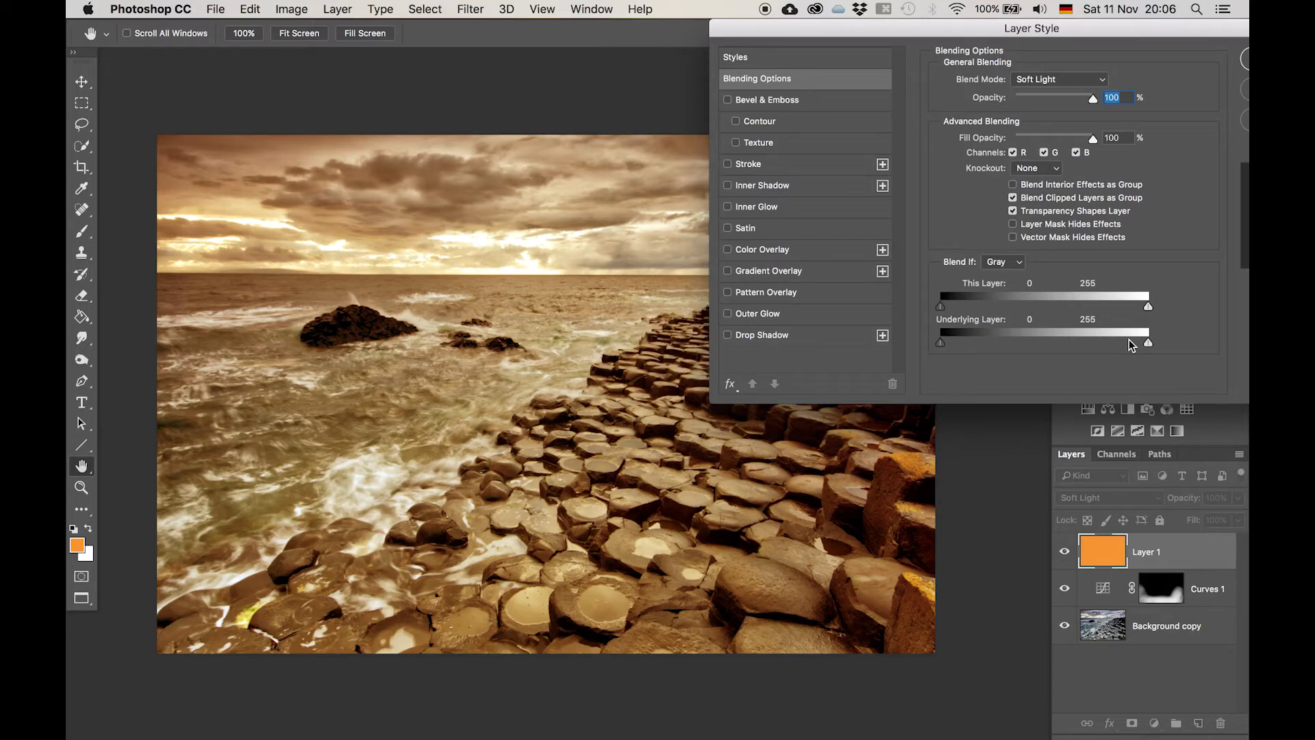
{"action": "left_click_drag", "start_coordinate": [954, 348], "coordinate": [1175, 351]}
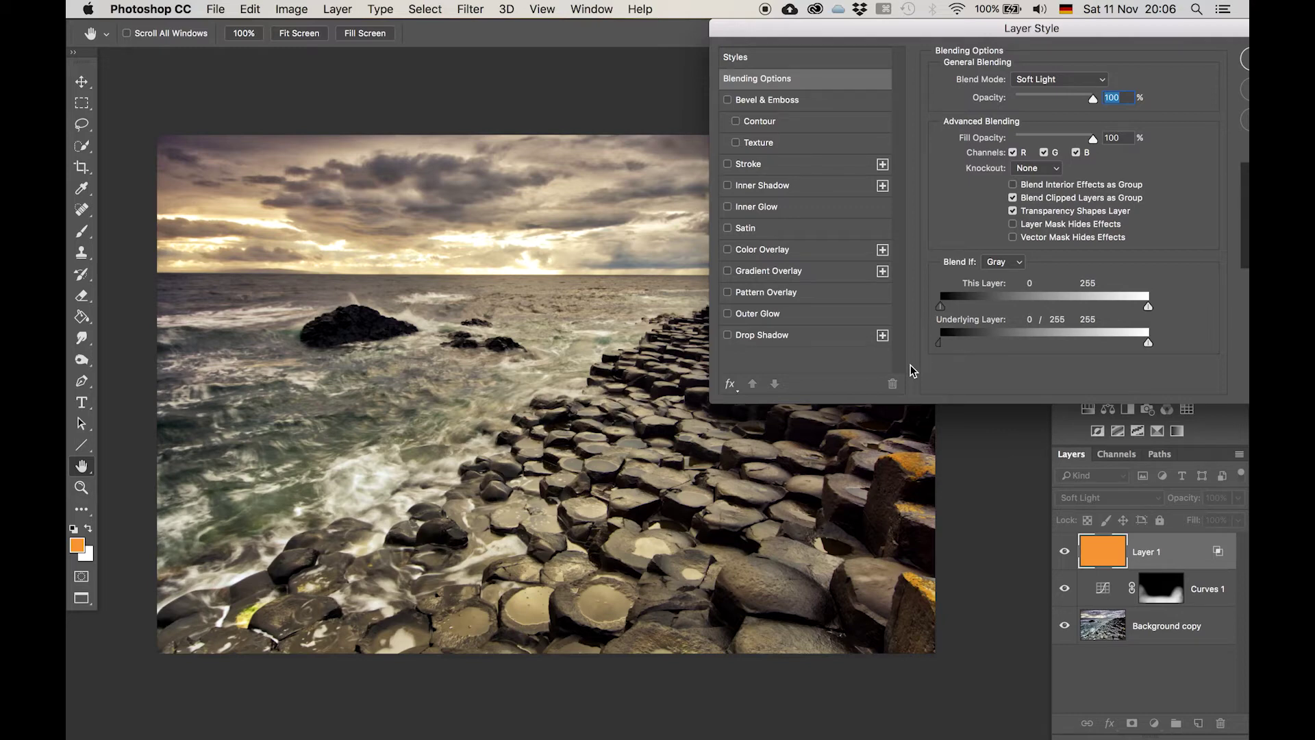
{"action": "left_click_drag", "start_coordinate": [1143, 348], "coordinate": [1063, 353]}
{"action": "left_click_drag", "start_coordinate": [1175, 28], "coordinate": [972, 33]}
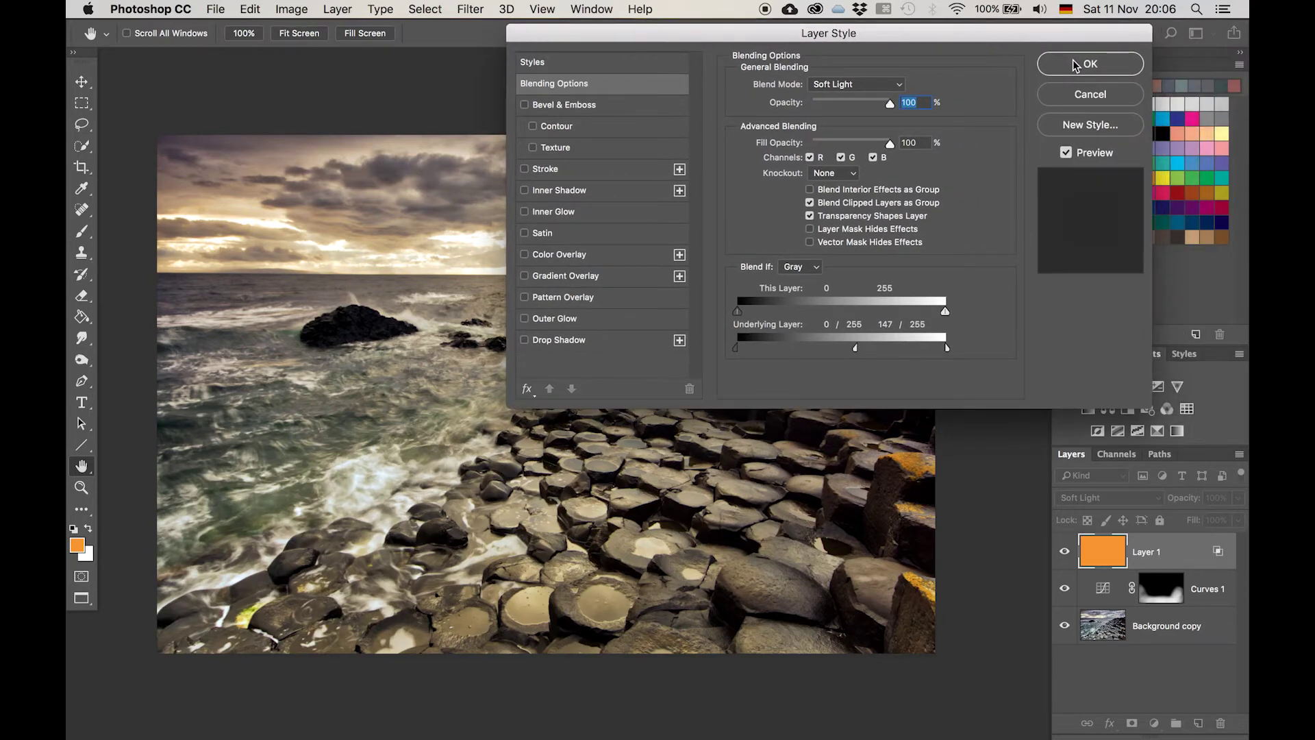
{"action": "left_click", "coordinate": [1075, 65]}
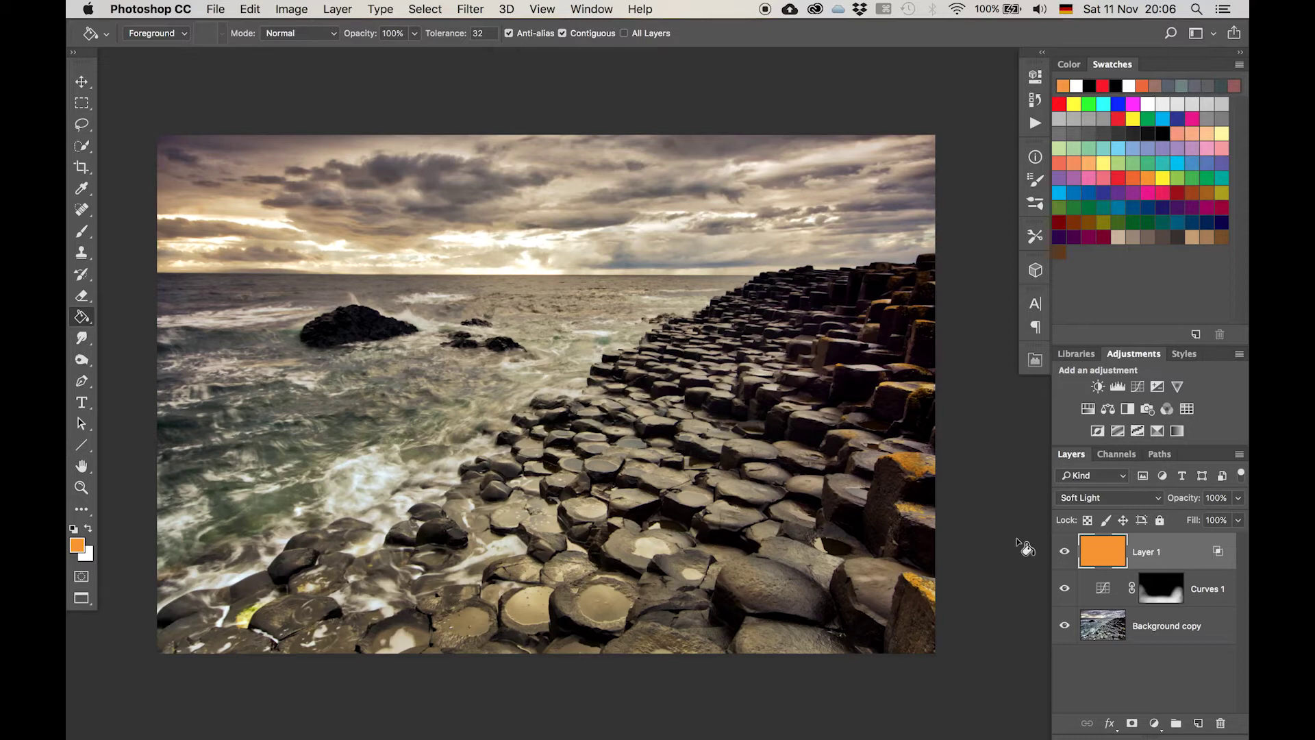
- Add a second Curves adjustment layer with a midtone point at input 131, output 122
{"action": "left_click", "coordinate": [1138, 386]}
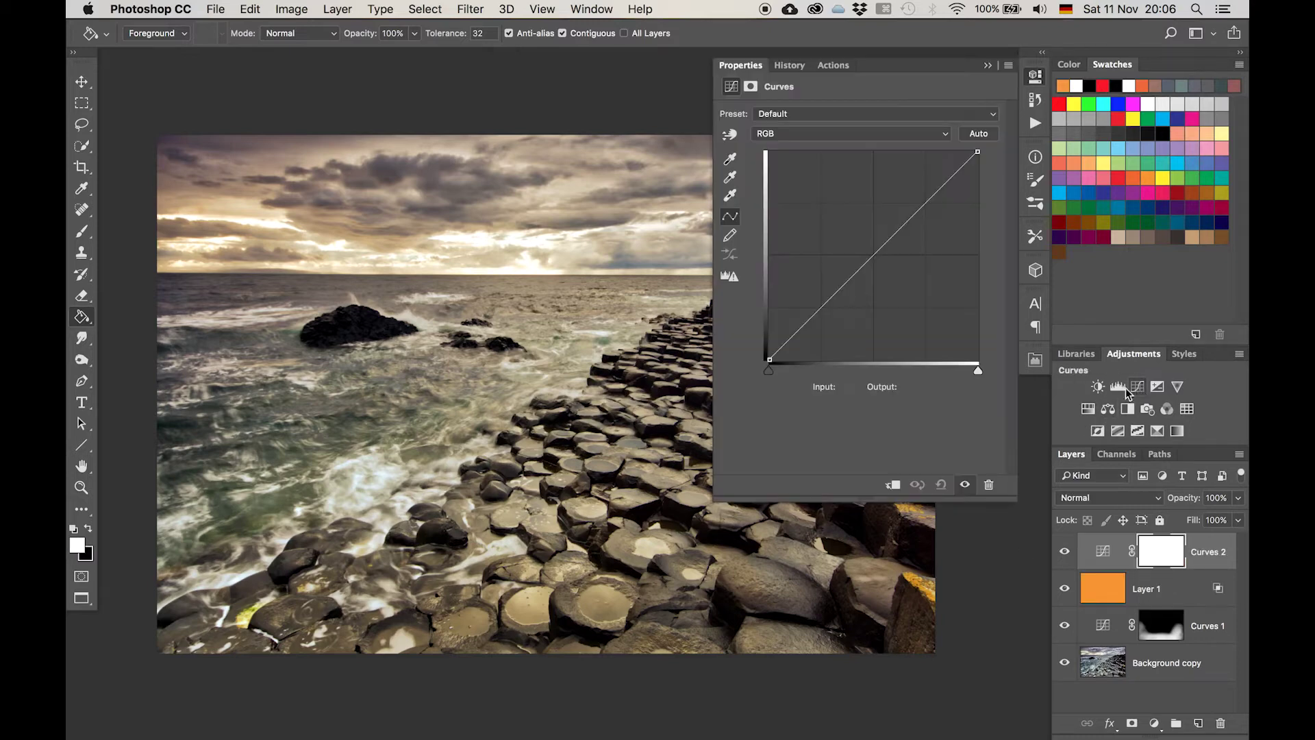
{"action": "left_click", "coordinate": [879, 259]}
{"action": "left_click_drag", "start_coordinate": [879, 259], "coordinate": [877, 259]}
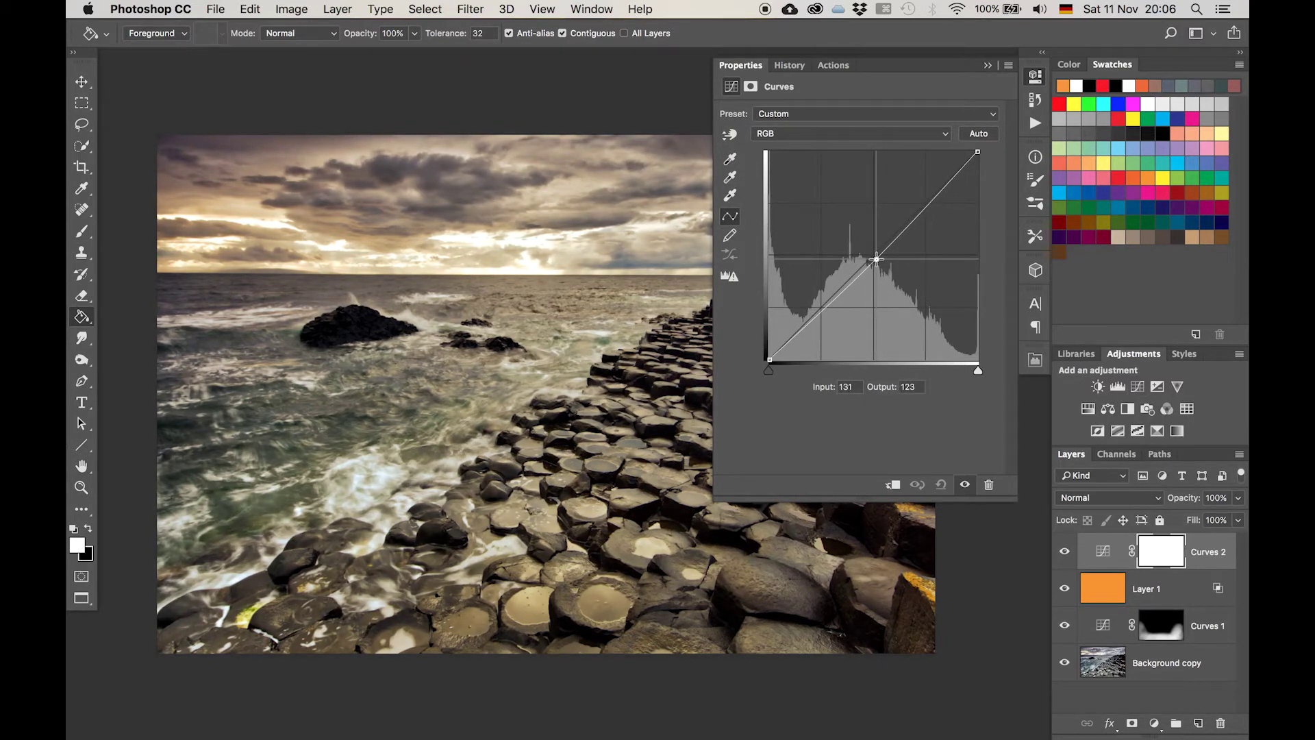
{"action": "left_click_drag", "start_coordinate": [877, 259], "coordinate": [877, 259]}
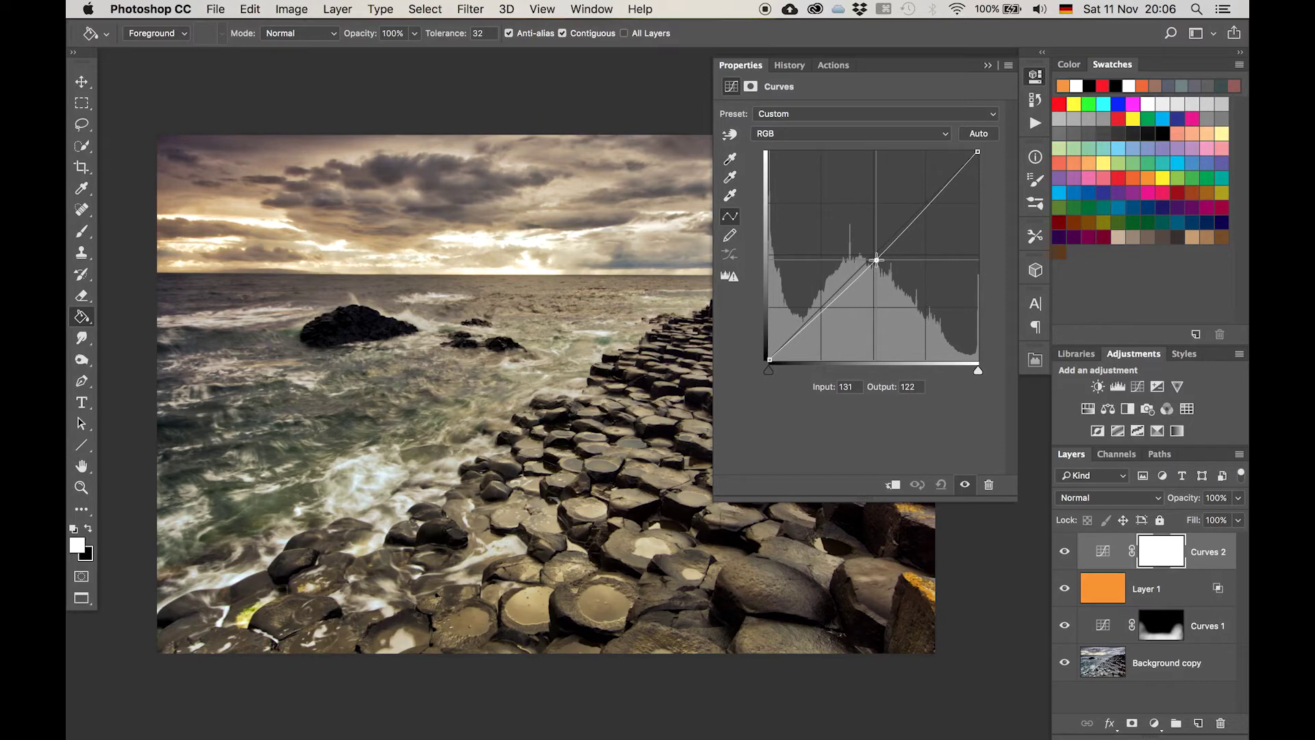
{"action": "left_click", "coordinate": [988, 66]}
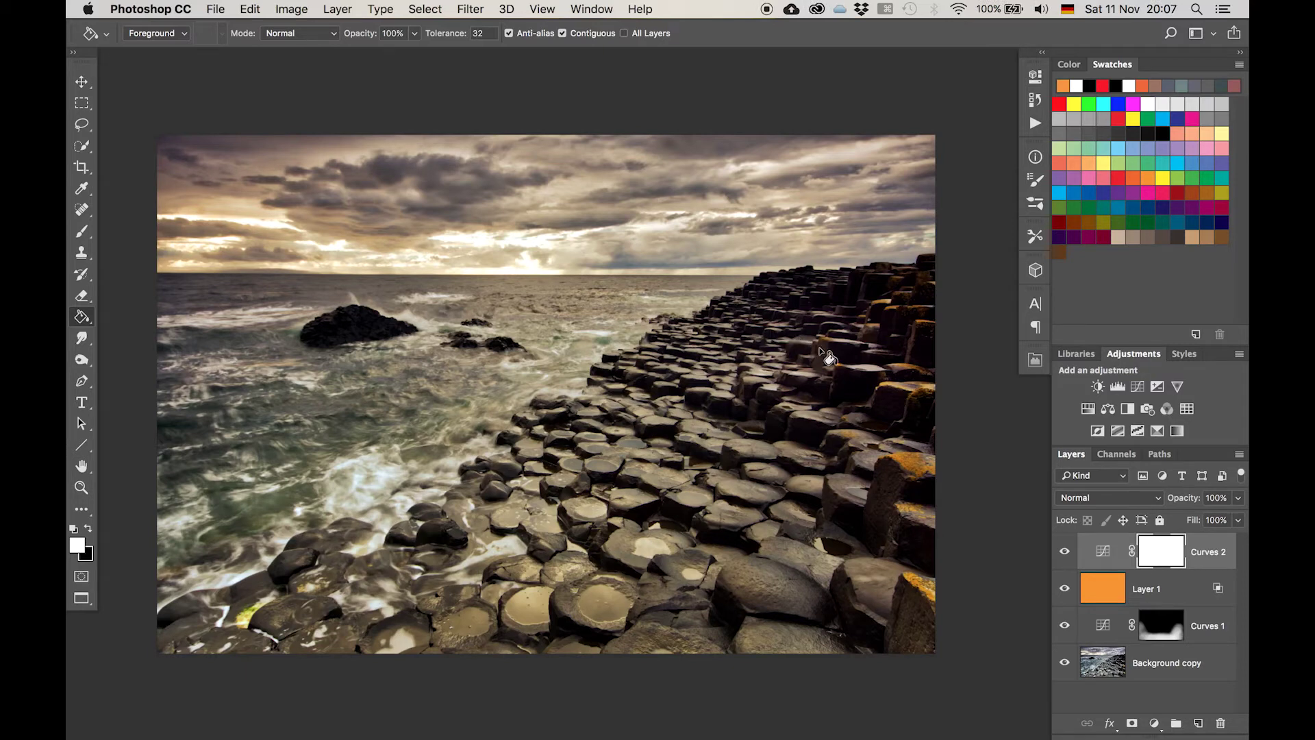
- Add a Hue/Saturation adjustment layer and moderately raise the Master saturation
{"action": "left_click", "coordinate": [1089, 408]}
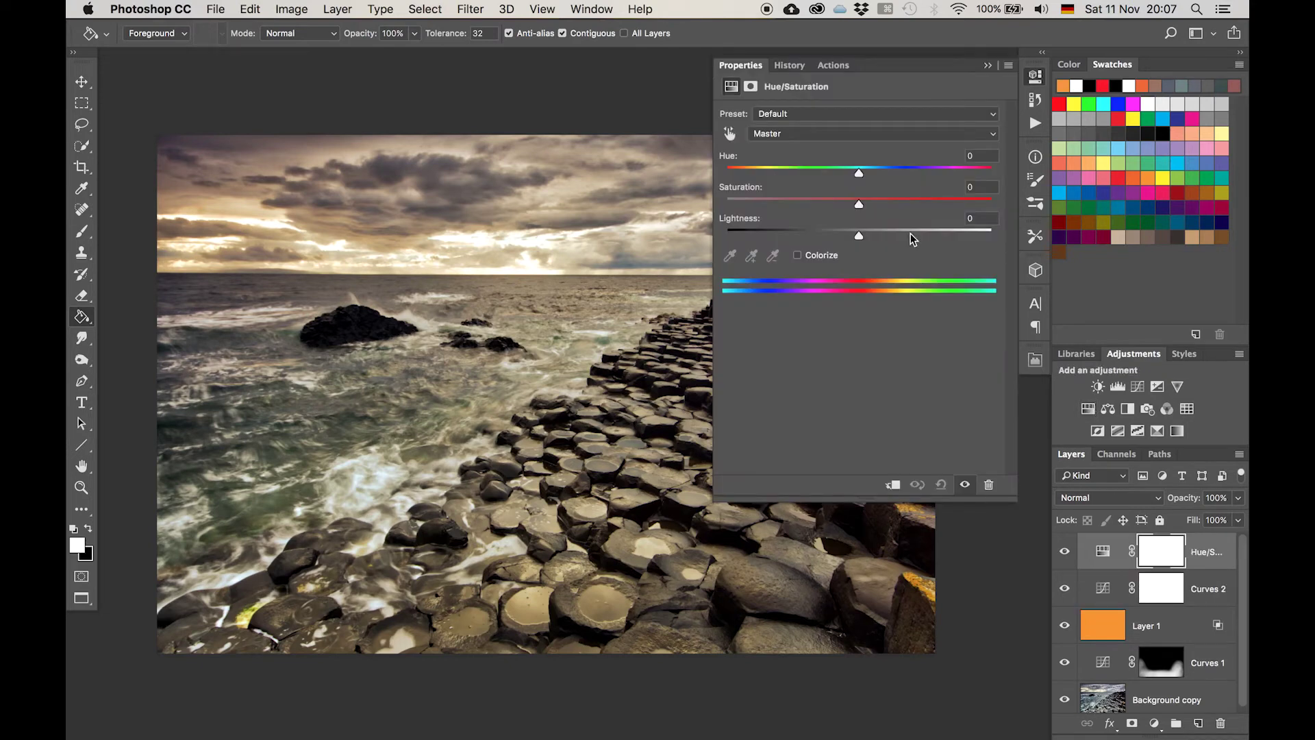
{"action": "left_click_drag", "start_coordinate": [860, 204], "coordinate": [887, 208]}
{"action": "mouse_move", "coordinate": [888, 207]}
{"action": "left_mouse_down"}
{"action": "mouse_move", "coordinate": [864, 208]}
{"action": "mouse_move", "coordinate": [937, 208]}
{"action": "mouse_move", "coordinate": [869, 211]}
{"action": "mouse_move", "coordinate": [891, 213]}
{"action": "left_mouse_up"}
{"action": "left_click", "coordinate": [988, 66]}
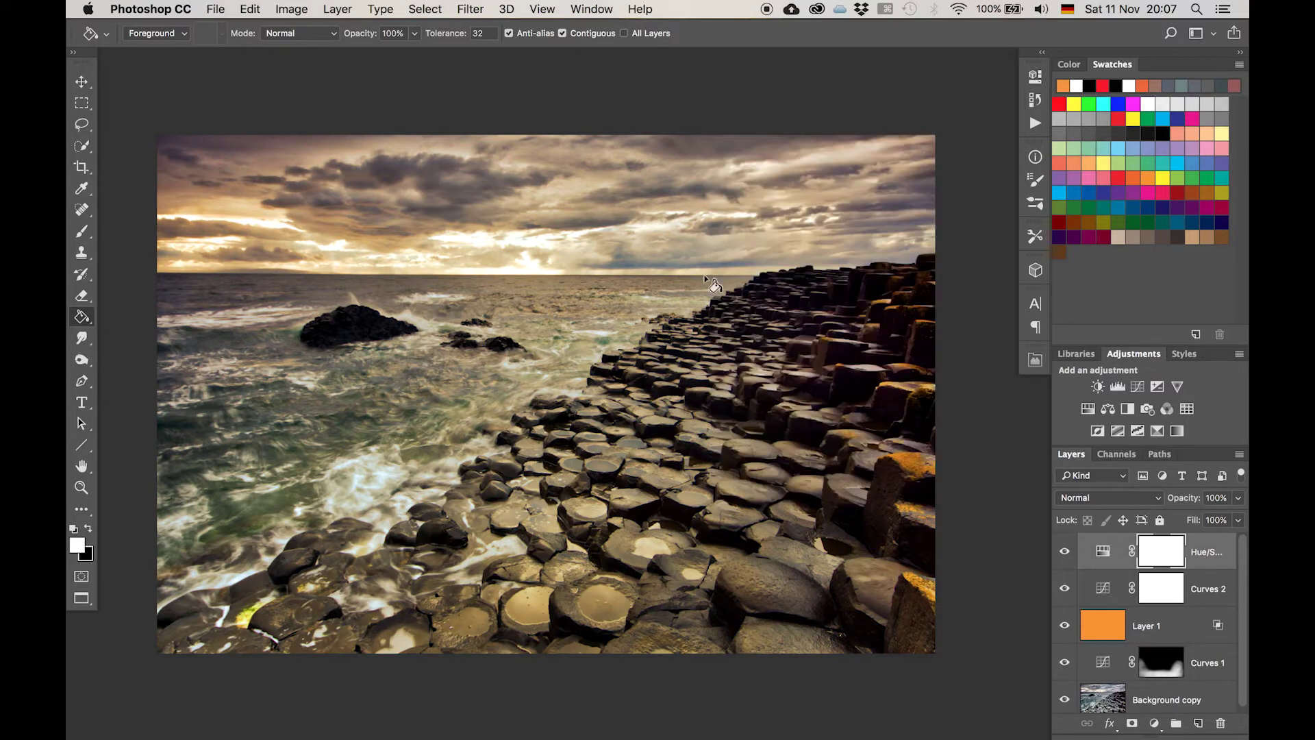
- Compare the Background copy on its own with the fully adjusted image
{"action": "scroll", "coordinate": [1103, 695], "scroll_direction": "down", "scroll_amount": 1}
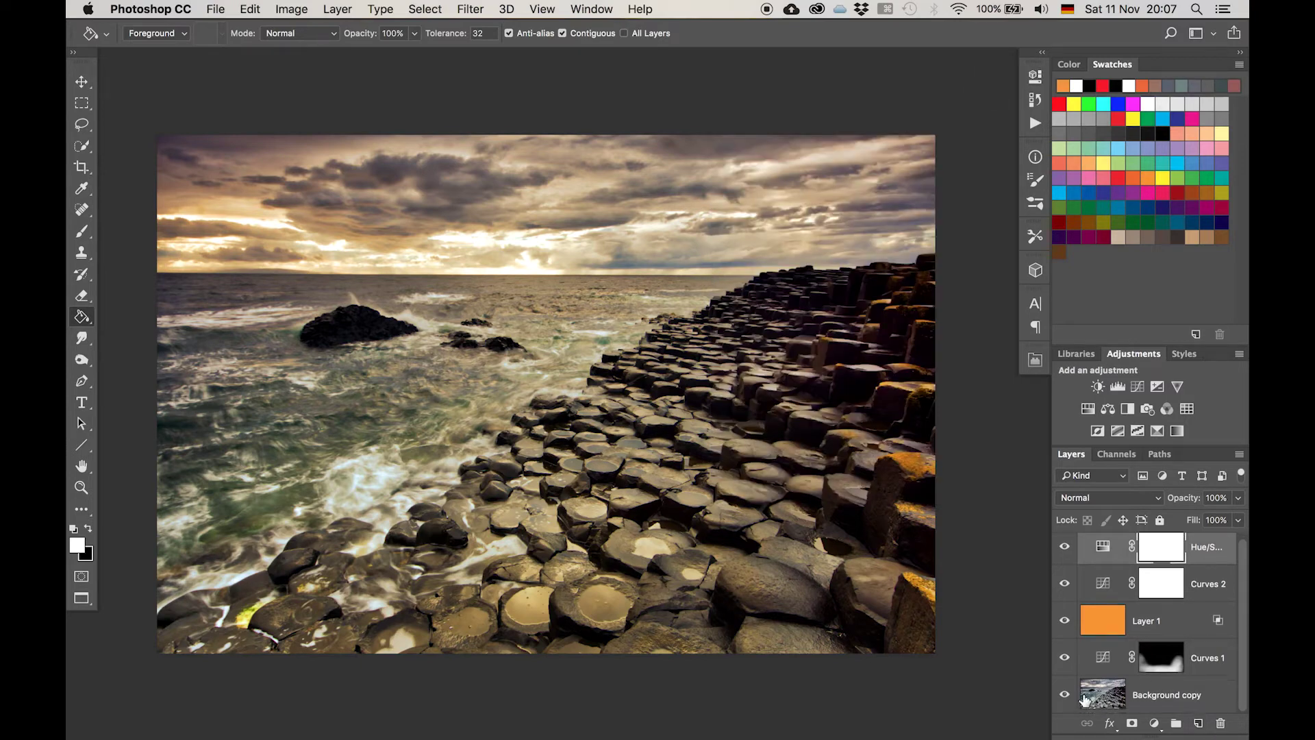
{"action": "left_click", "coordinate": [1064, 695], "text": "alt"}
{"action": "left_click", "coordinate": [1063, 696], "text": "alt"}
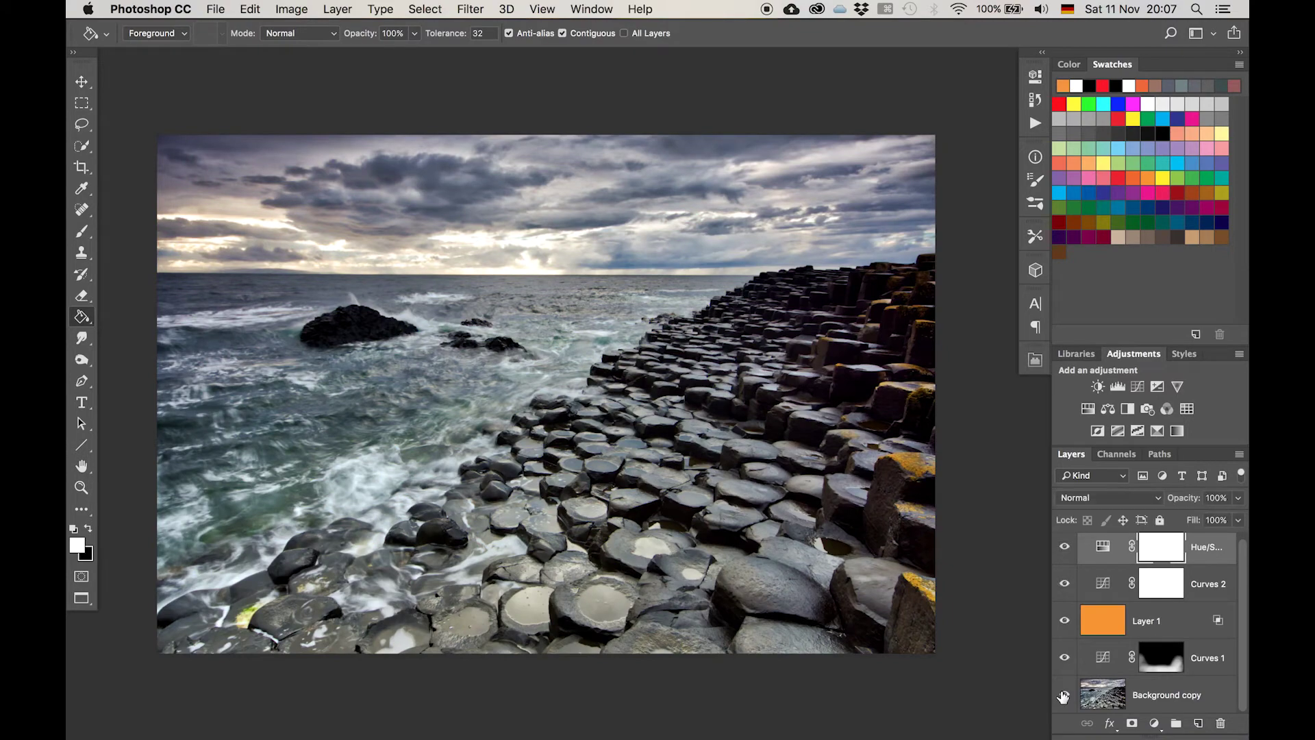
{"action": "left_click", "coordinate": [1063, 696], "text": "alt"}
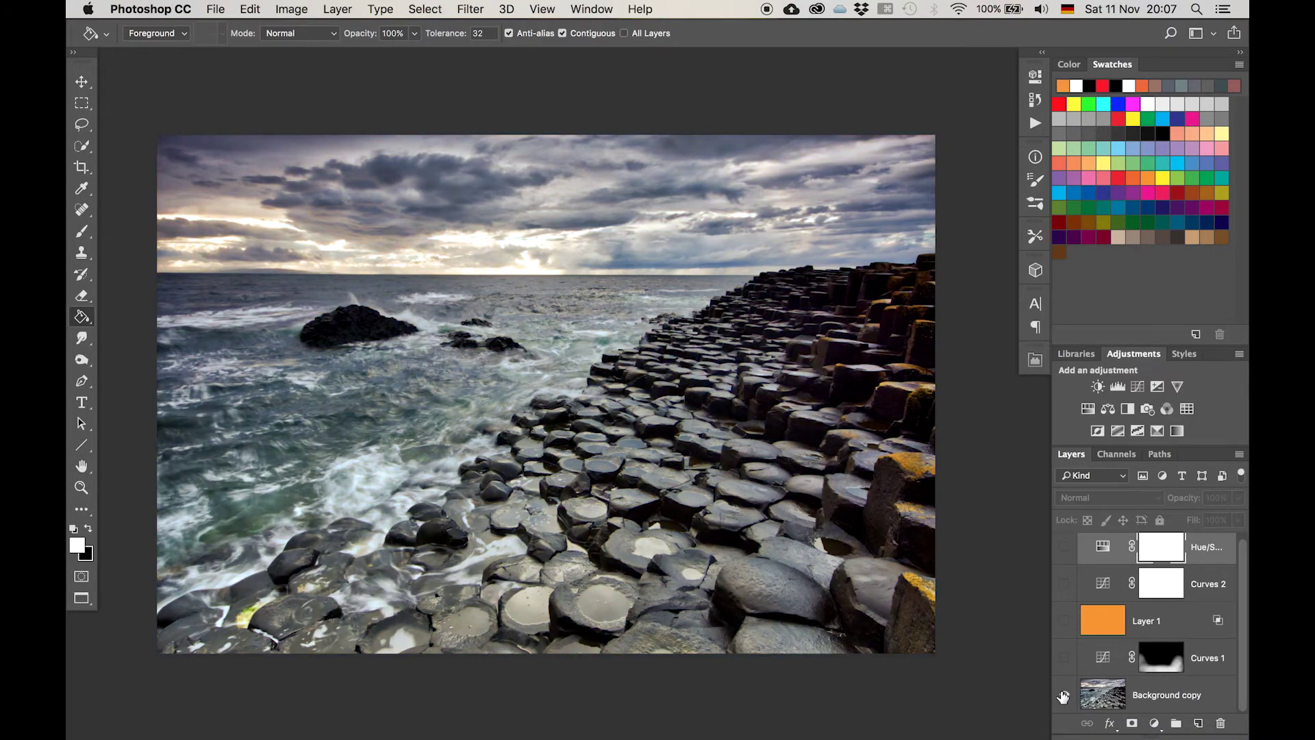
{"action": "left_click", "coordinate": [1063, 696], "text": "alt"}
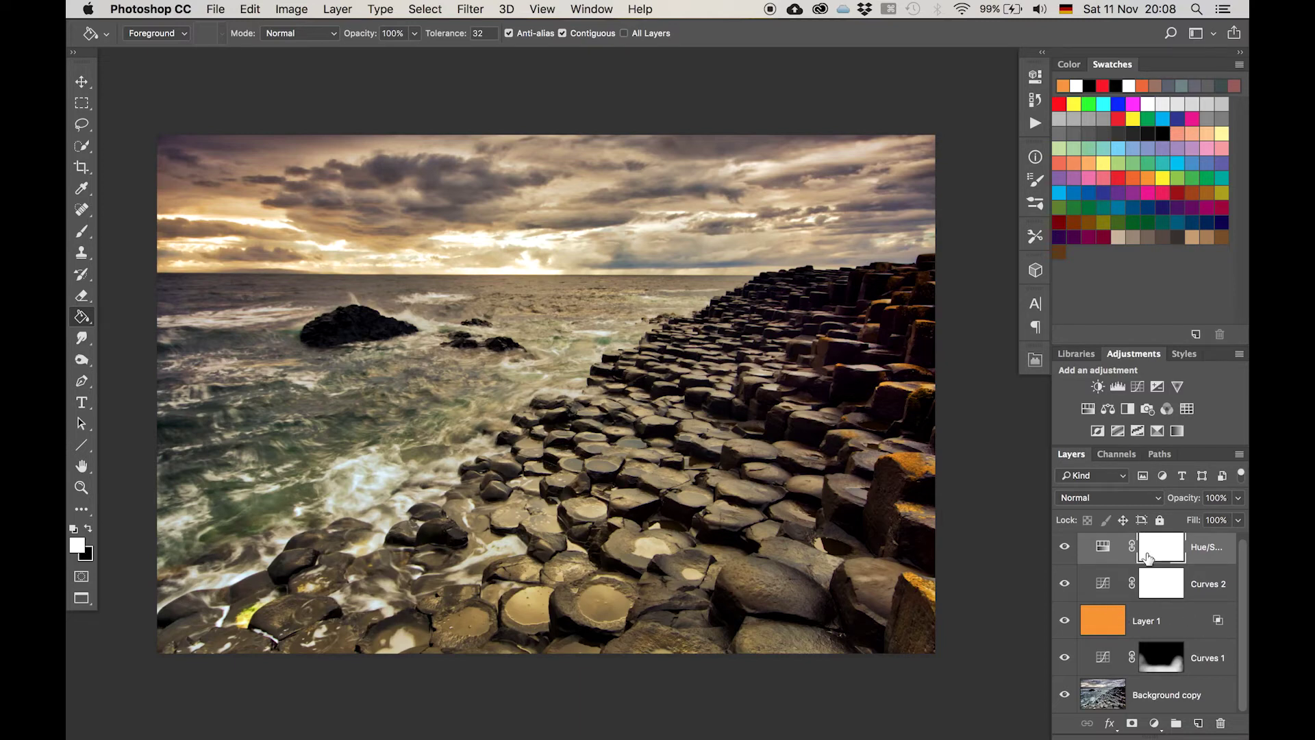
- Group the Hue/Saturation, Curves 2 and orange Layer 1 layers together
{"action": "scroll", "coordinate": [1161, 561], "scroll_direction": "up", "scroll_amount": 1}
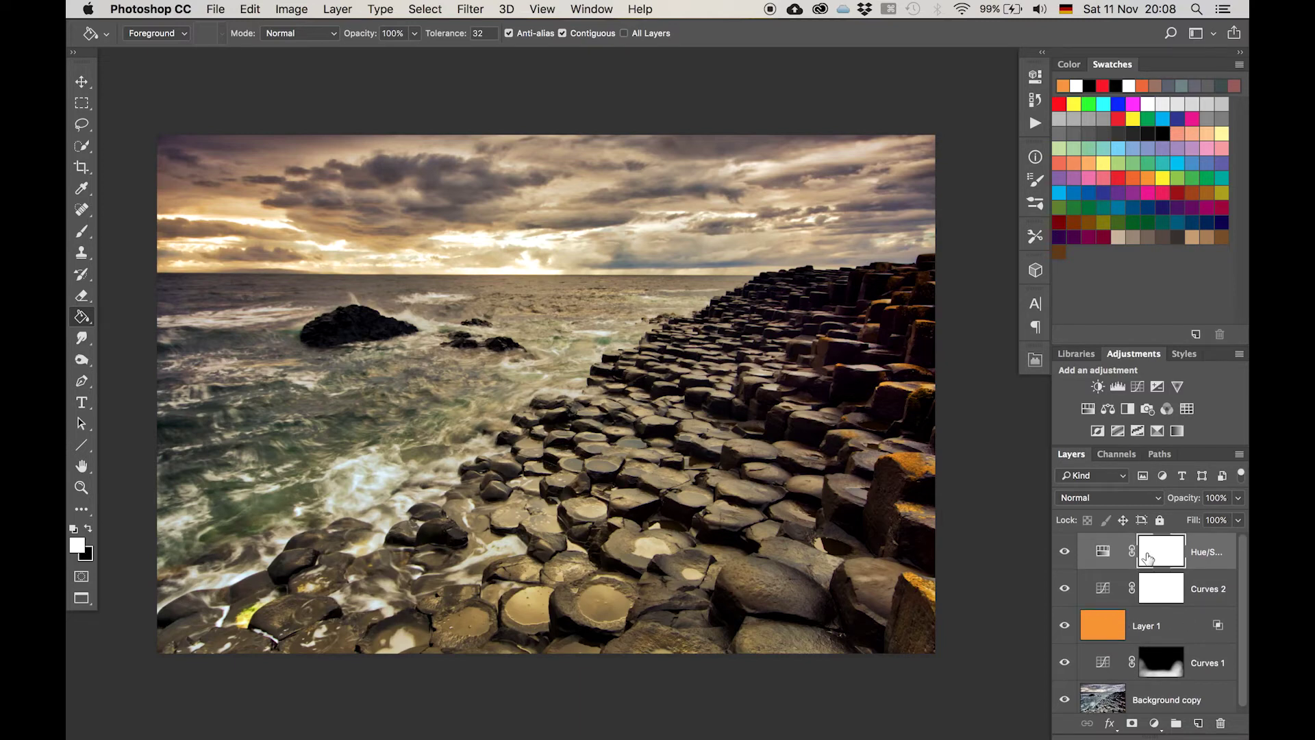
{"action": "left_click", "coordinate": [1187, 634], "text": "shift"}
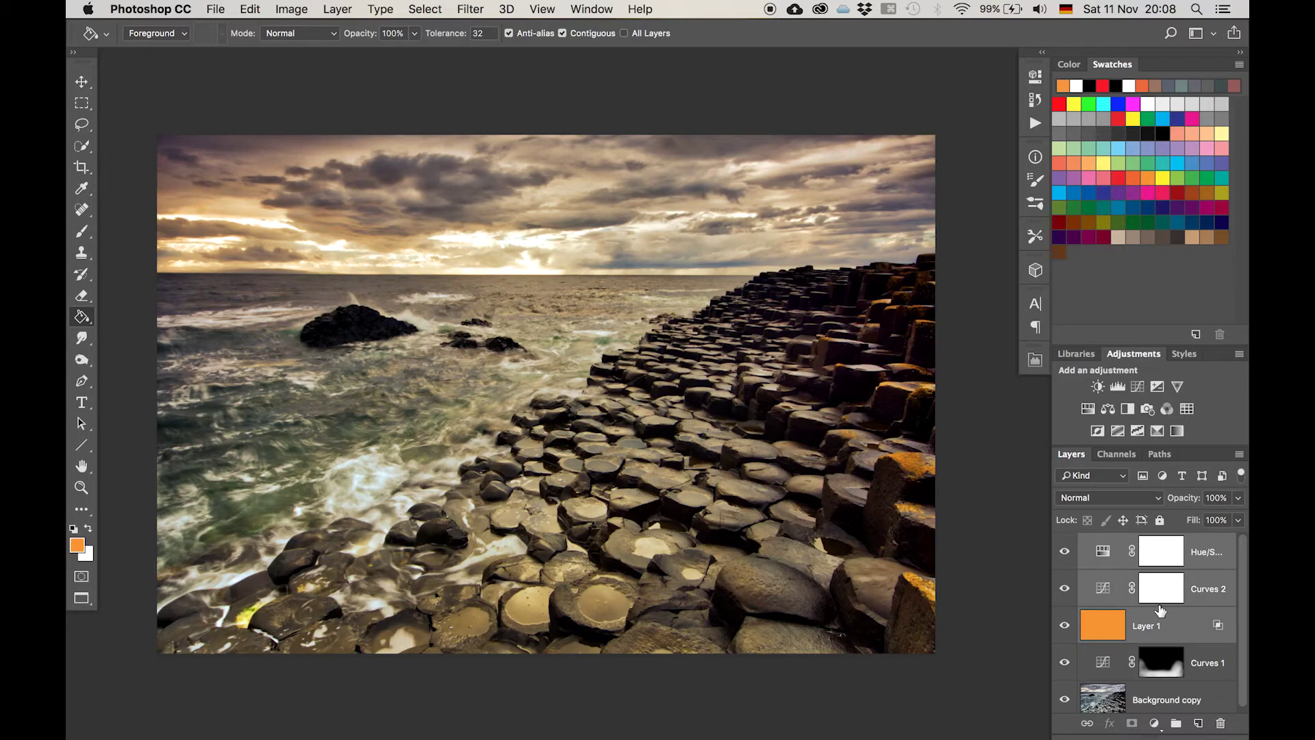
{"action": "key", "text": "ctrl+g"}
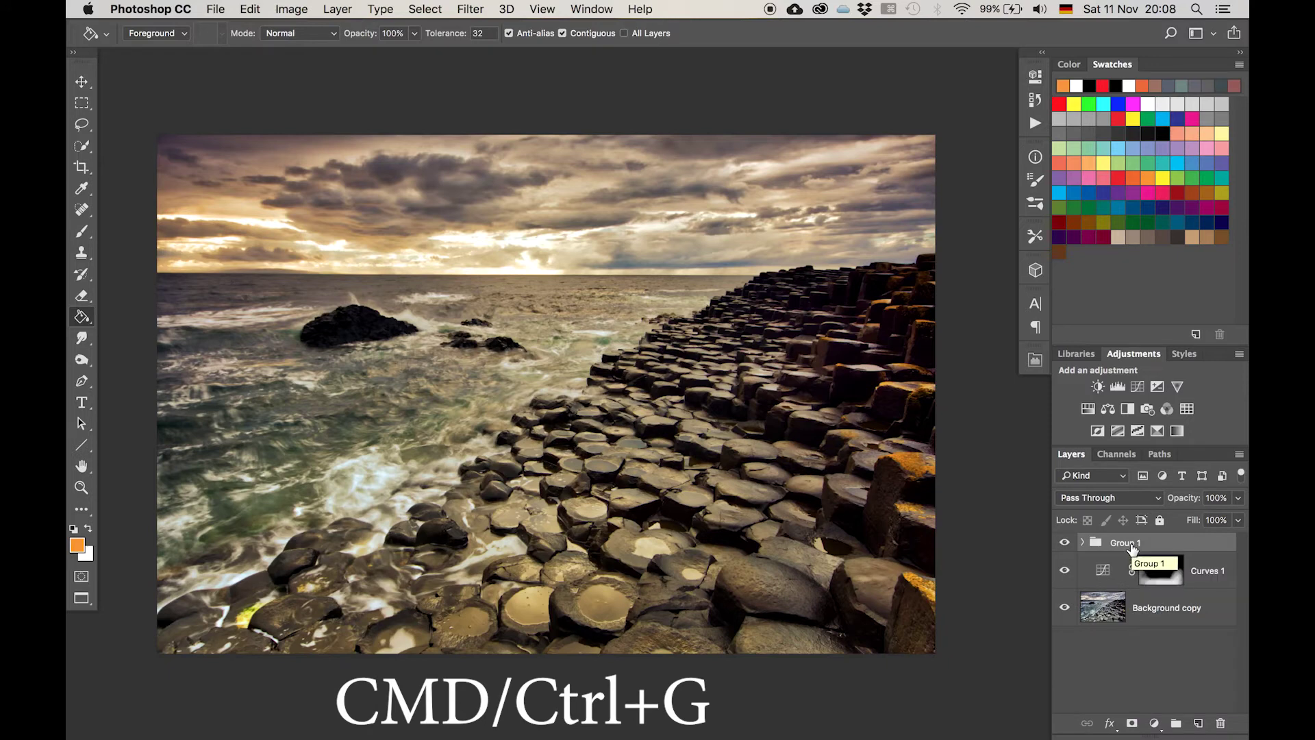
- Compare the image with the new layer group hidden and shown
{"action": "left_click", "coordinate": [1066, 543]}
{"action": "left_click", "coordinate": [1065, 543]}
{"action": "left_click", "coordinate": [1065, 543]}
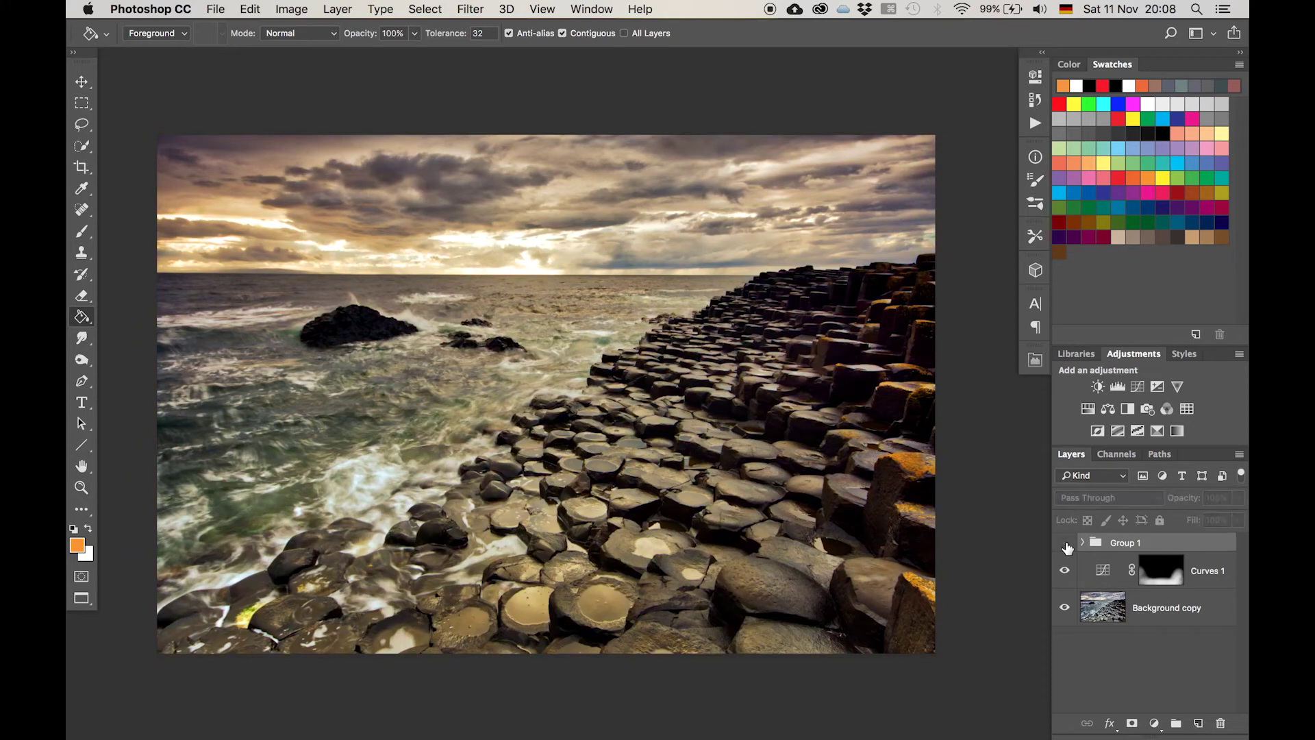
{"action": "left_click", "coordinate": [1066, 544]}
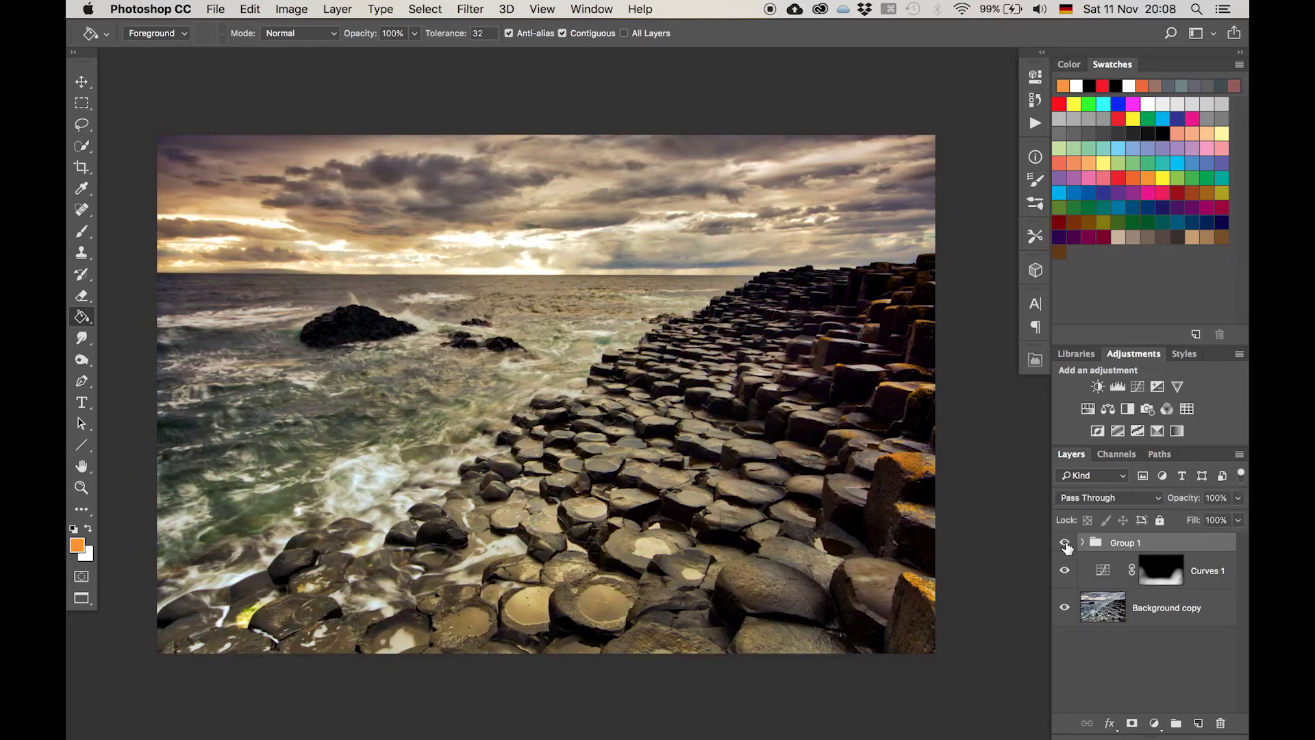
- Add an inverted black mask to Group 1 and paint it white at 20% brush opacity over the bright left part of the sky
{"action": "left_click", "coordinate": [1132, 722]}
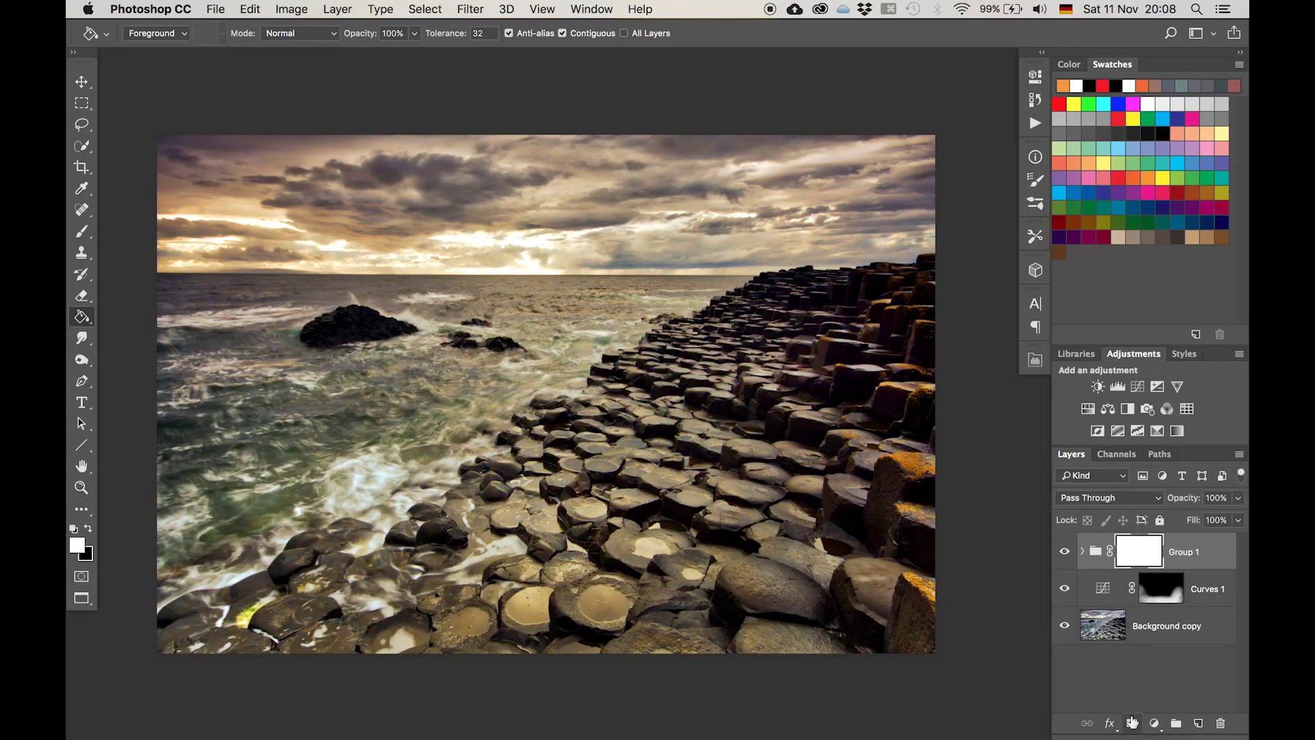
{"action": "key", "text": "super+i"}
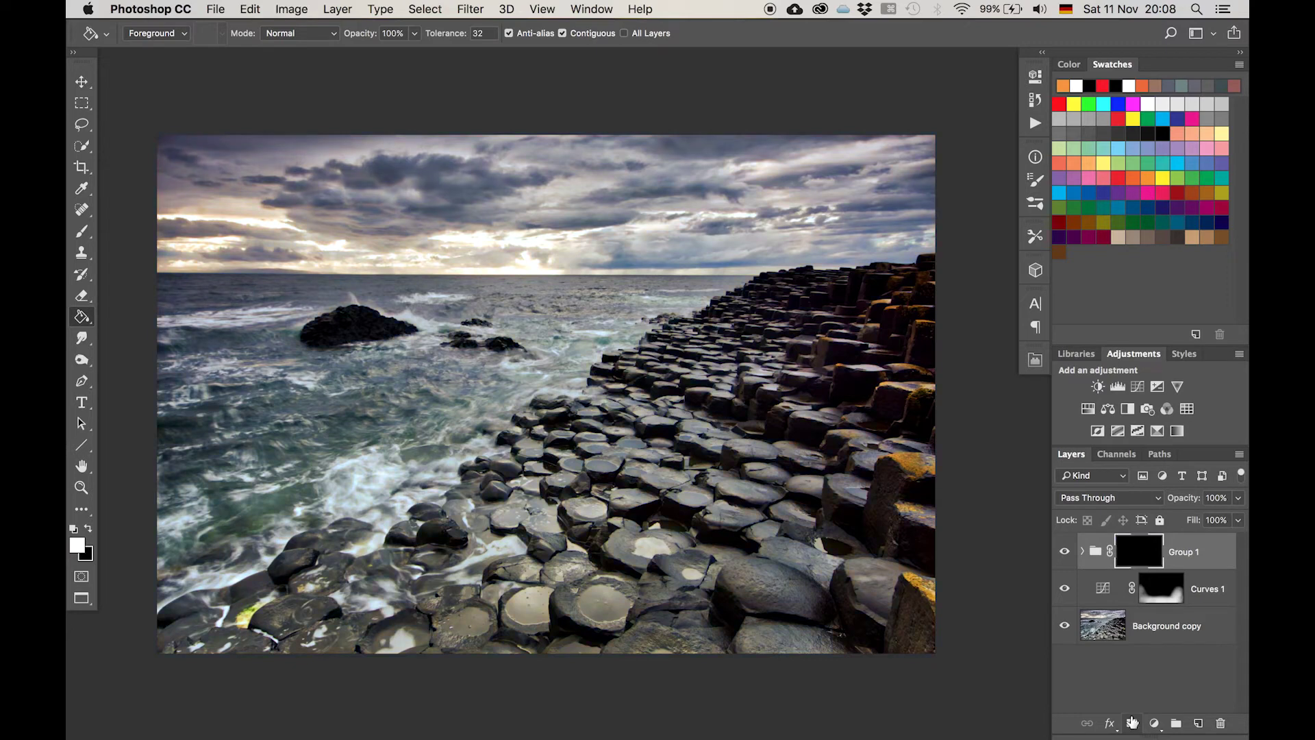
{"action": "key", "text": "b"}
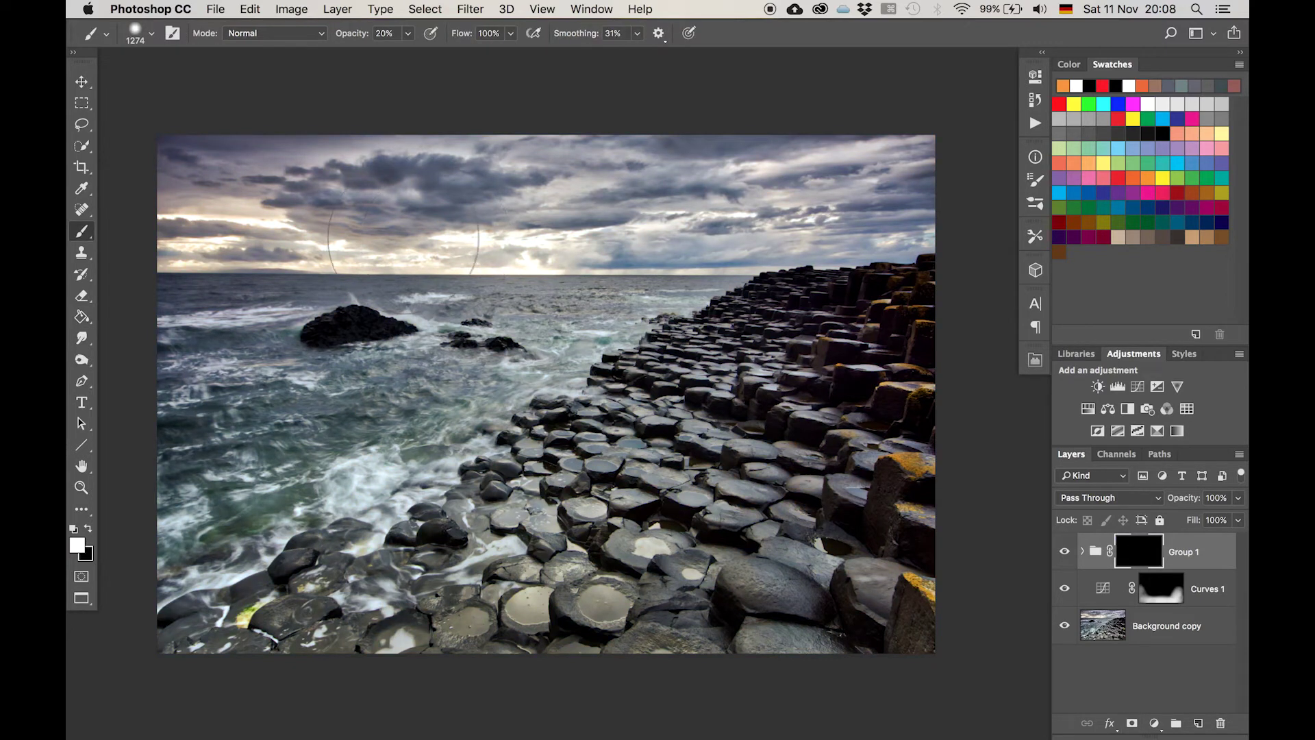
{"action": "mouse_move", "coordinate": [301, 219]}
{"action": "left_mouse_down"}
{"action": "mouse_move", "coordinate": [342, 220]}
{"action": "mouse_move", "coordinate": [250, 204]}
{"action": "left_mouse_up"}
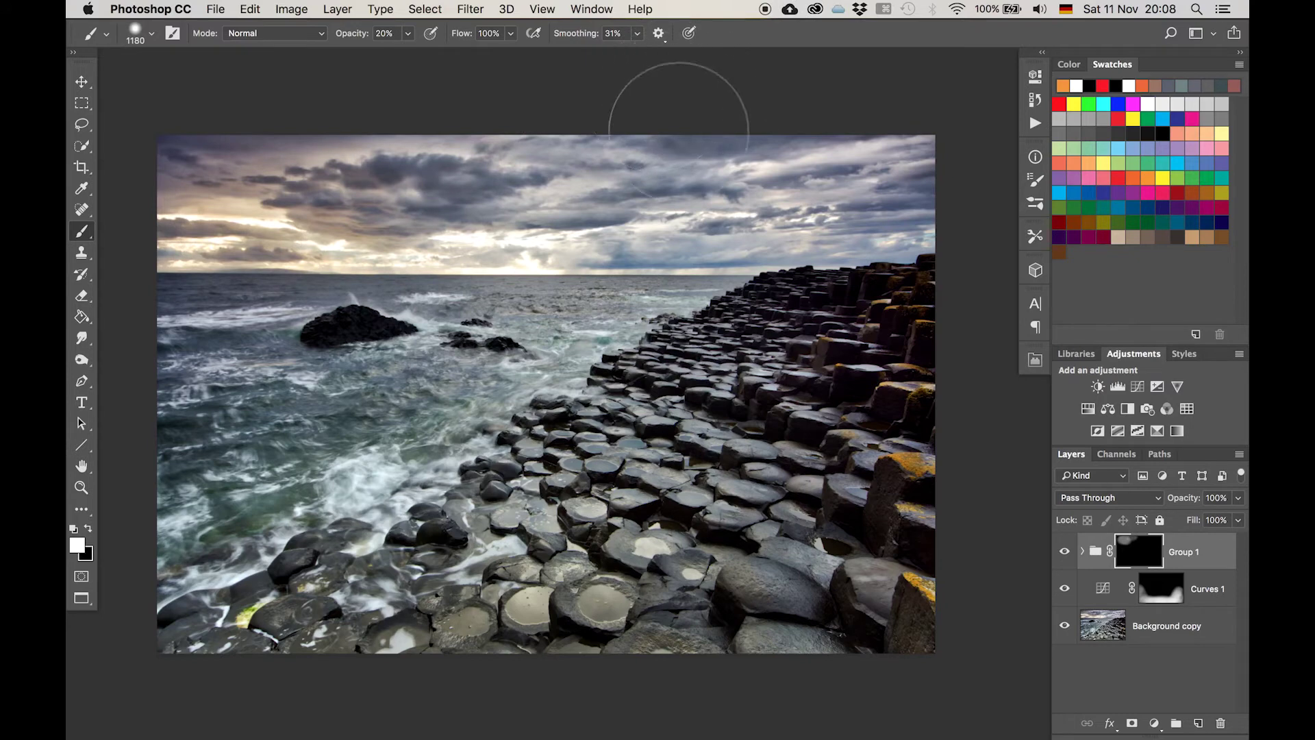
{"action": "left_click_drag", "start_coordinate": [292, 229], "coordinate": [212, 229]}
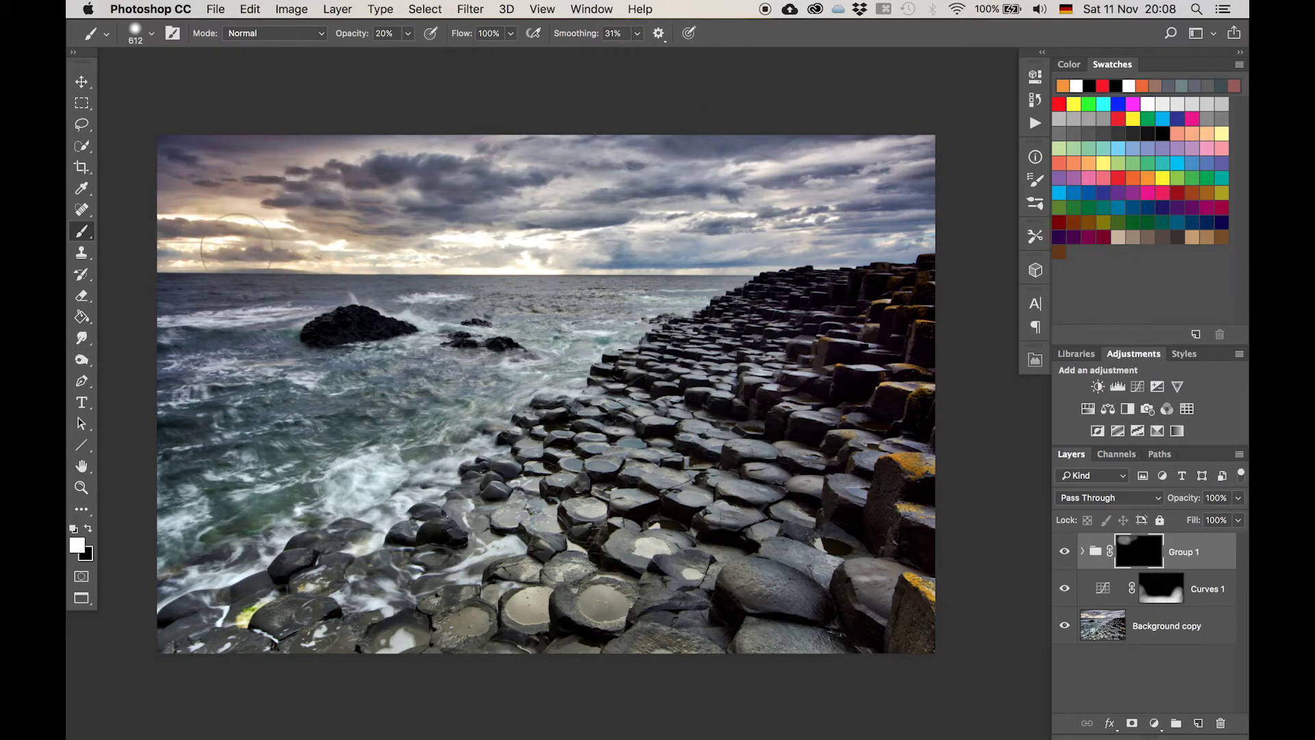
{"action": "mouse_move", "coordinate": [325, 312]}
{"action": "left_mouse_down"}
{"action": "mouse_move", "coordinate": [501, 311]}
{"action": "mouse_move", "coordinate": [527, 233]}
{"action": "mouse_move", "coordinate": [322, 247]}
{"action": "mouse_move", "coordinate": [342, 254]}
{"action": "left_mouse_up"}
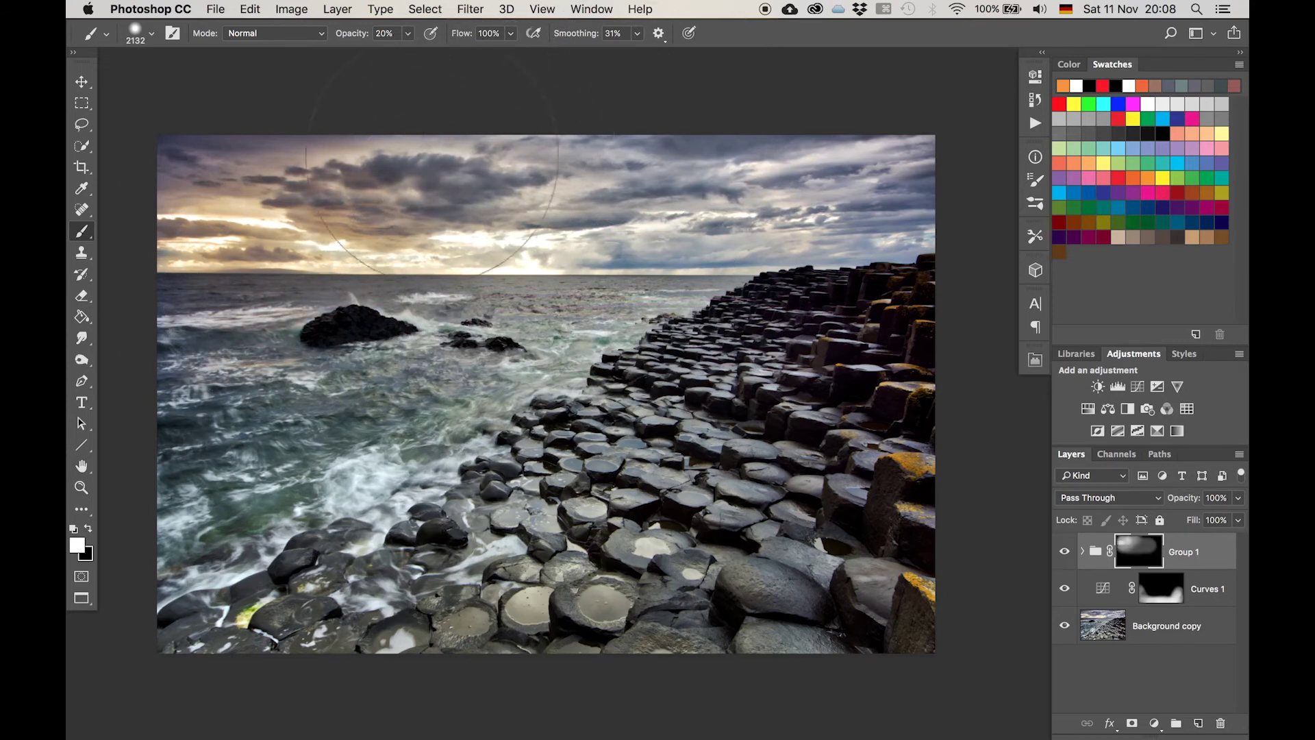
{"action": "left_click_drag", "start_coordinate": [294, 116], "coordinate": [219, 118]}
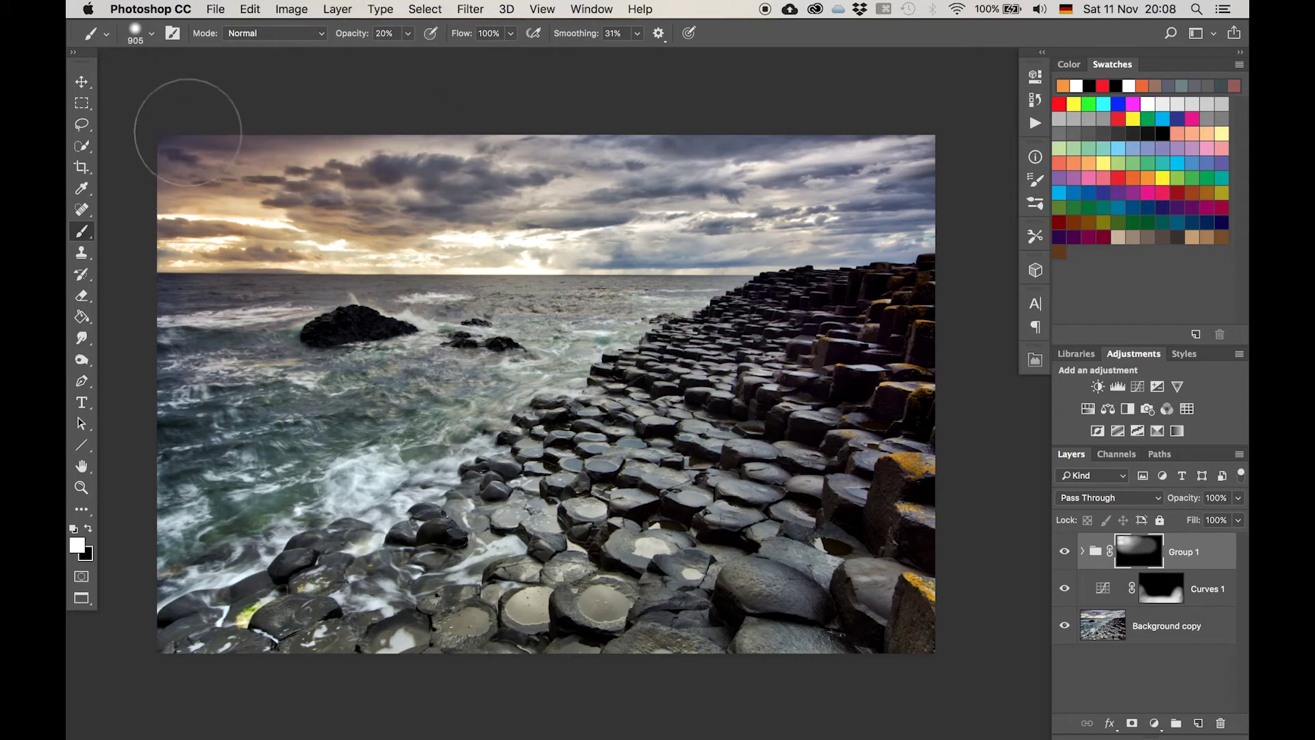
{"action": "left_click_drag", "start_coordinate": [441, 235], "coordinate": [404, 235]}
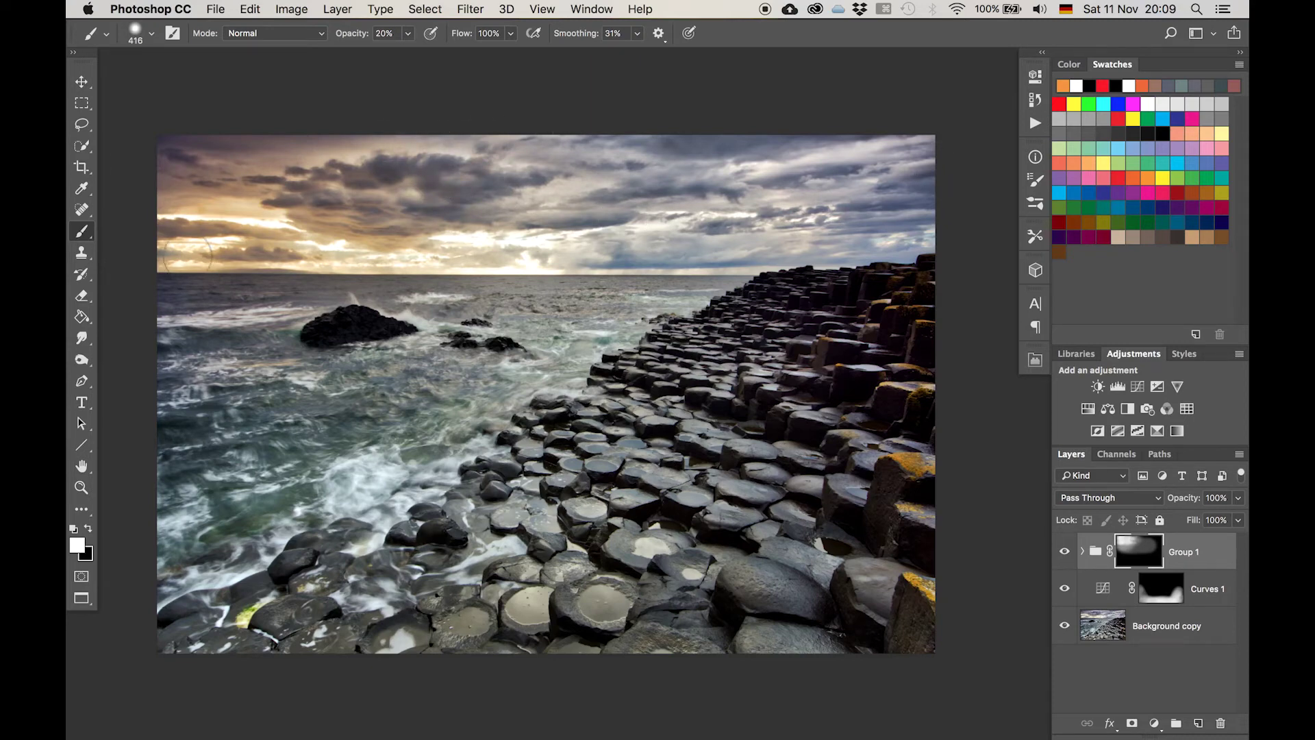
- Enlarge the brush and extend the white painting on the group's mask over the left side of the sea and the middle sky
{"action": "key", "text": "bracketright"}
{"action": "key", "text": "bracketright"}
{"action": "key", "text": "bracketright"}
{"action": "key", "text": "bracketright"}
{"action": "key", "text": "bracketright"}
{"action": "key", "text": "bracketright"}
{"action": "key", "text": "bracketright"}
{"action": "key", "text": "bracketright"}
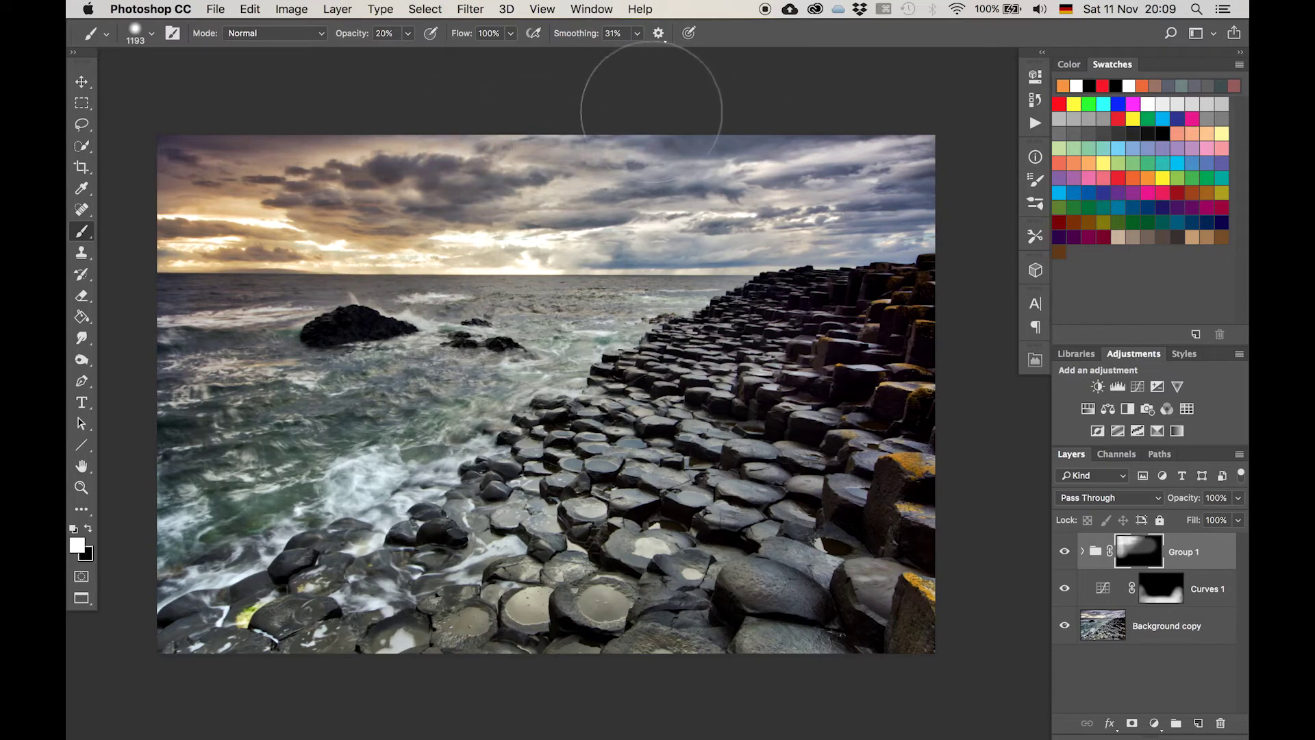
{"action": "left_click_drag", "start_coordinate": [630, 205], "coordinate": [596, 209]}
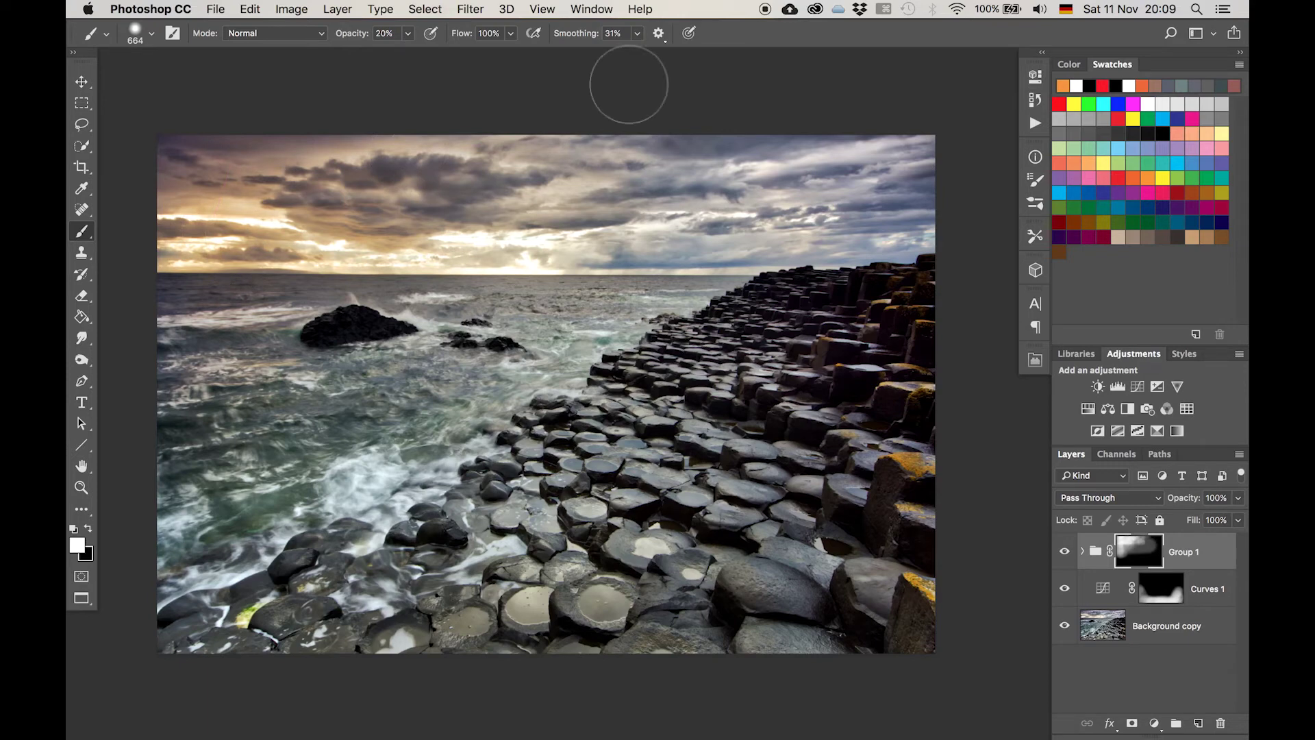
- Check the masked warm tone by hiding and showing Group 1
{"action": "left_click", "coordinate": [1065, 552]}
{"action": "left_click", "coordinate": [1066, 553]}
{"action": "left_click", "coordinate": [1065, 552]}
{"action": "left_click", "coordinate": [1065, 552]}
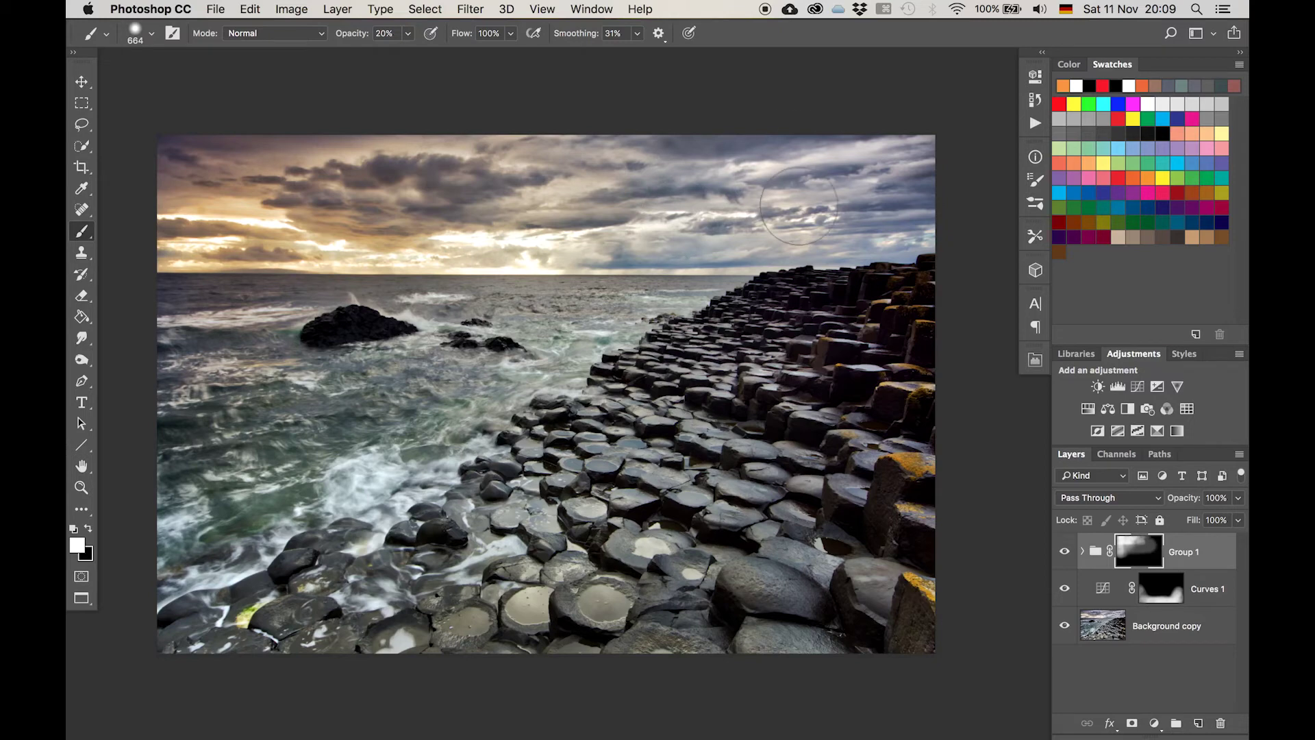
- Add a darkening Curves adjustment layer with a point at input 153, output 127, and invert its mask to black
{"action": "left_click", "coordinate": [1137, 386]}
{"action": "left_click_drag", "start_coordinate": [891, 240], "coordinate": [894, 256]}
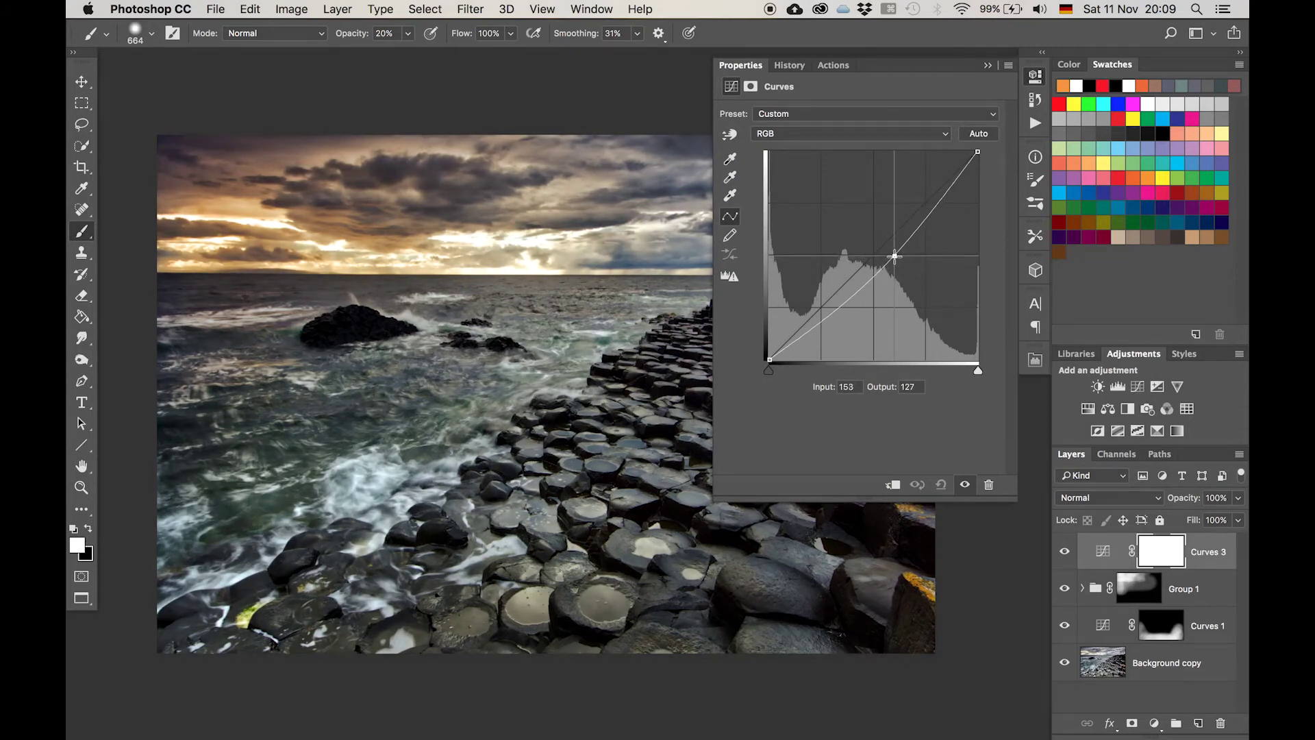
{"action": "left_click", "coordinate": [988, 66]}
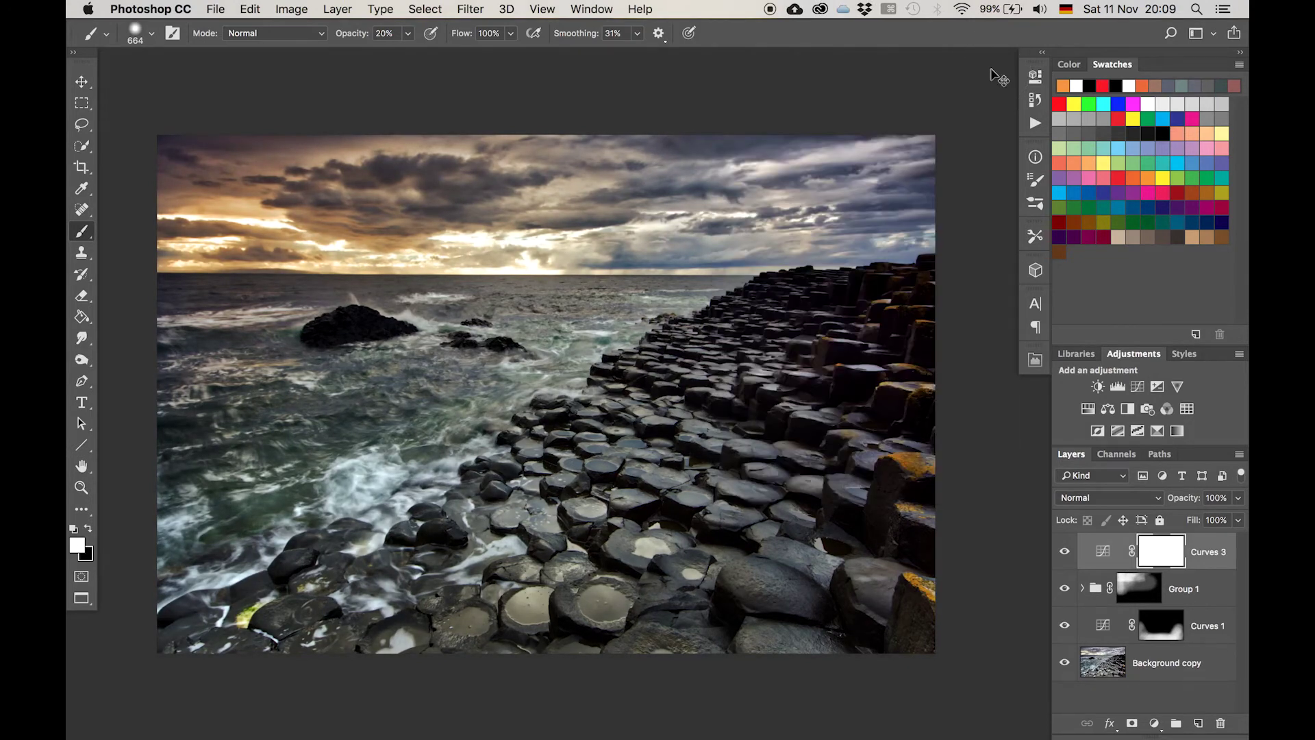
{"action": "key", "text": "super+i"}
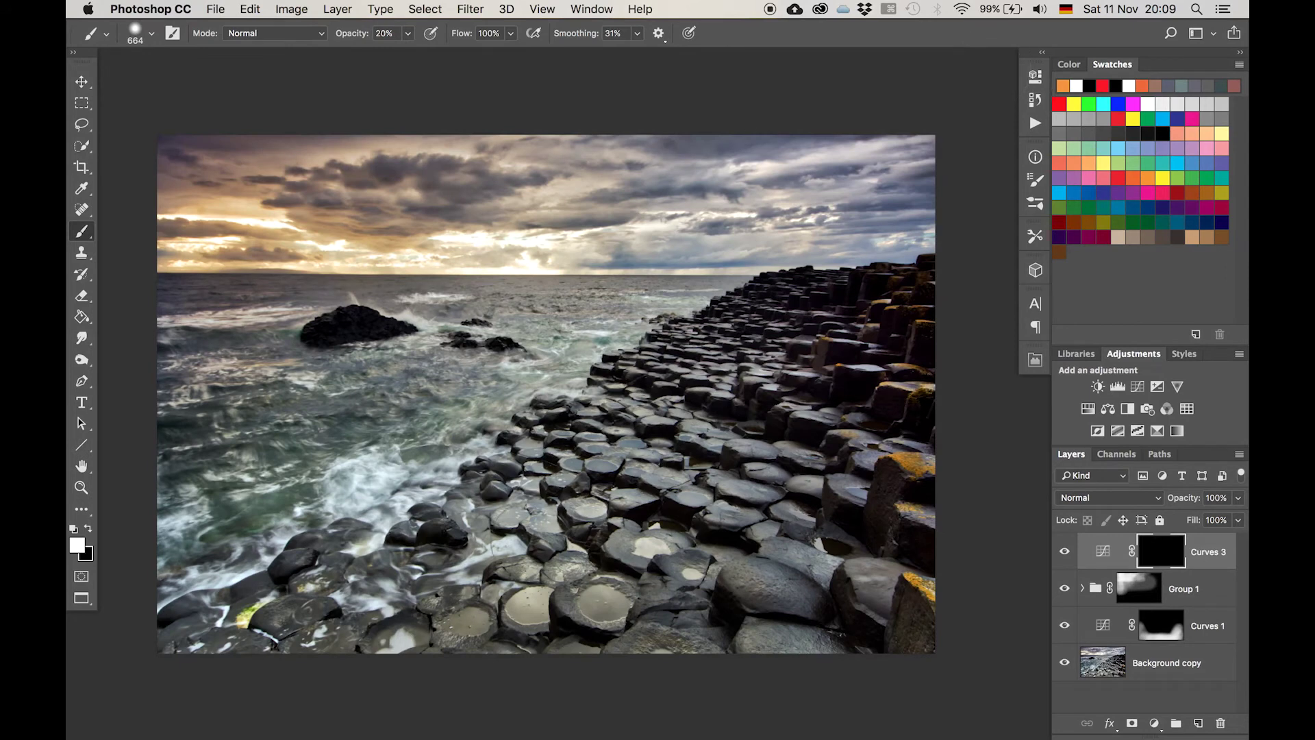
- Paint white at 20% opacity on the Curves 3 mask to darken the sea and the foreground rocks
{"action": "mouse_move", "coordinate": [330, 422]}
{"action": "left_mouse_down"}
{"action": "mouse_move", "coordinate": [396, 452]}
{"action": "mouse_move", "coordinate": [375, 455]}
{"action": "left_mouse_up"}
{"action": "mouse_move", "coordinate": [274, 465]}
{"action": "left_mouse_down"}
{"action": "mouse_move", "coordinate": [366, 383]}
{"action": "mouse_move", "coordinate": [232, 452]}
{"action": "mouse_move", "coordinate": [232, 565]}
{"action": "mouse_move", "coordinate": [370, 541]}
{"action": "mouse_move", "coordinate": [446, 384]}
{"action": "mouse_move", "coordinate": [411, 370]}
{"action": "left_mouse_up"}
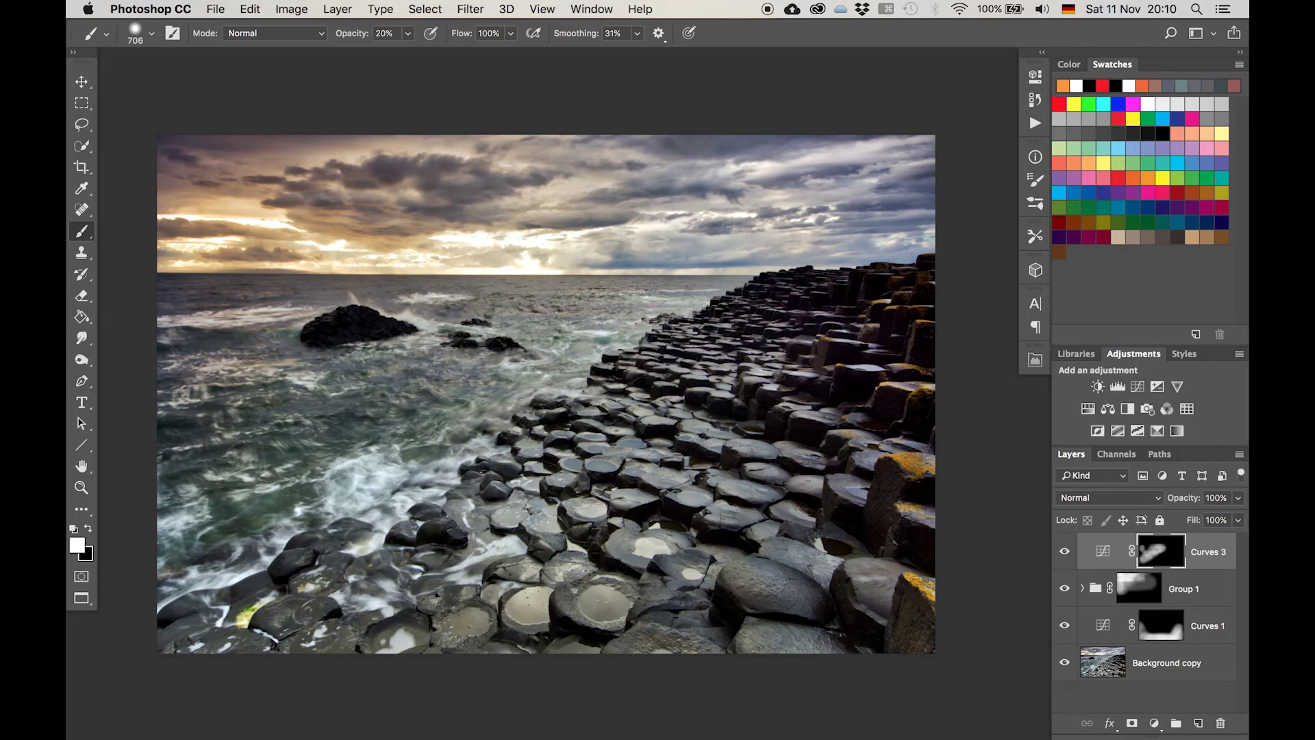
{"action": "left_click_drag", "start_coordinate": [555, 603], "coordinate": [596, 603]}
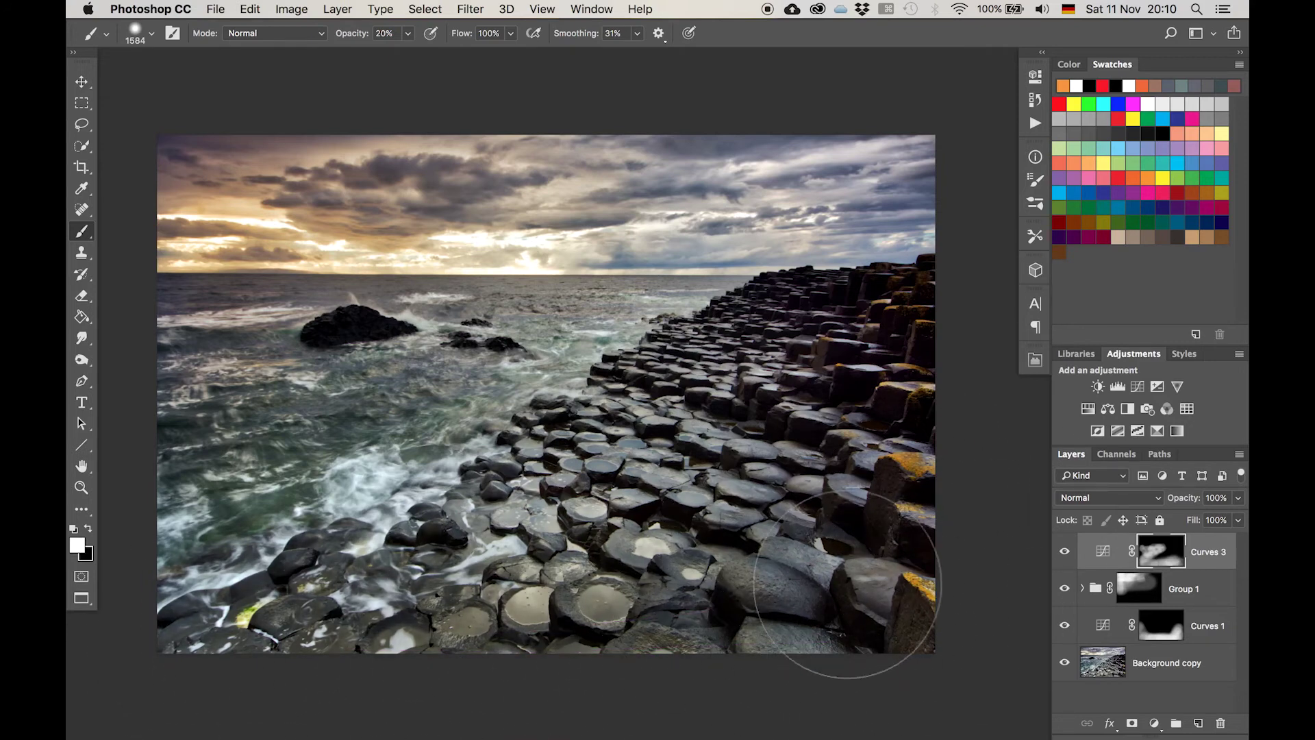
- Paint white on the Curves 3 mask over the clouds to darken parts of the sky
{"action": "left_click_drag", "start_coordinate": [669, 194], "coordinate": [589, 204]}
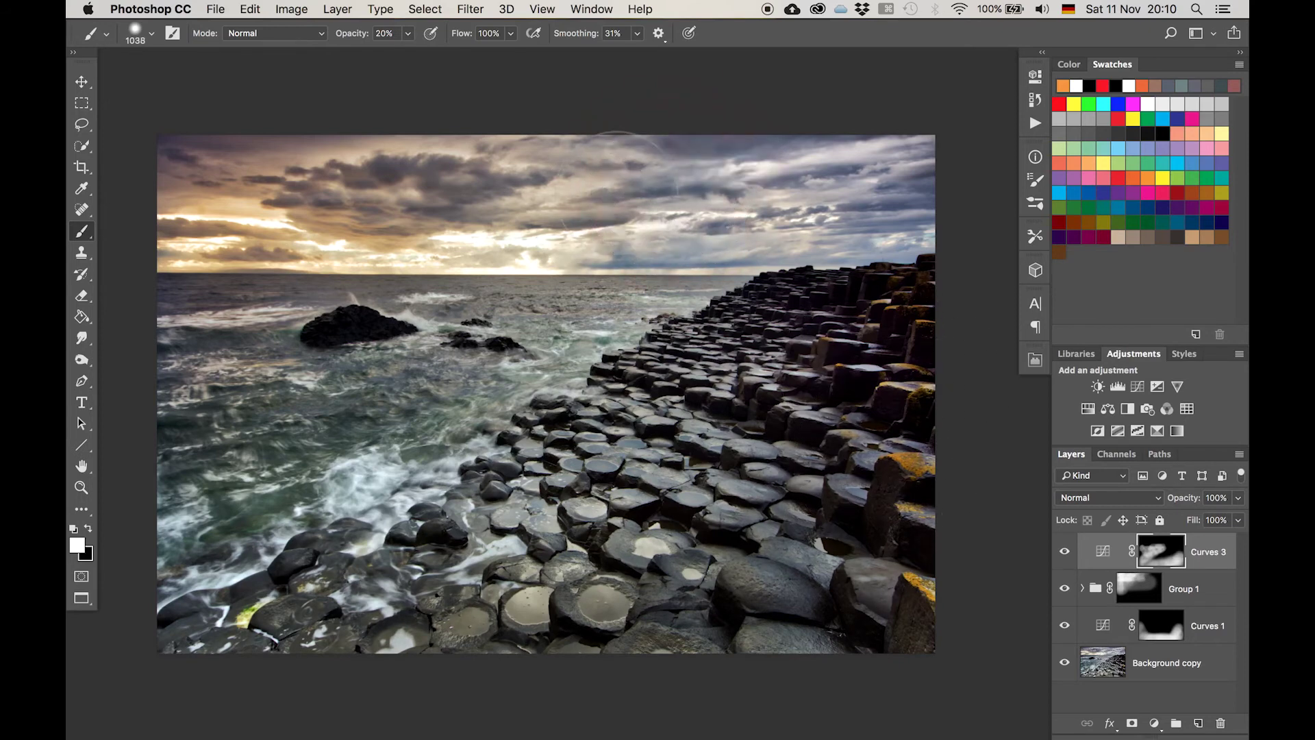
{"action": "scroll", "coordinate": [561, 178], "scroll_direction": "up", "scroll_amount": 3}
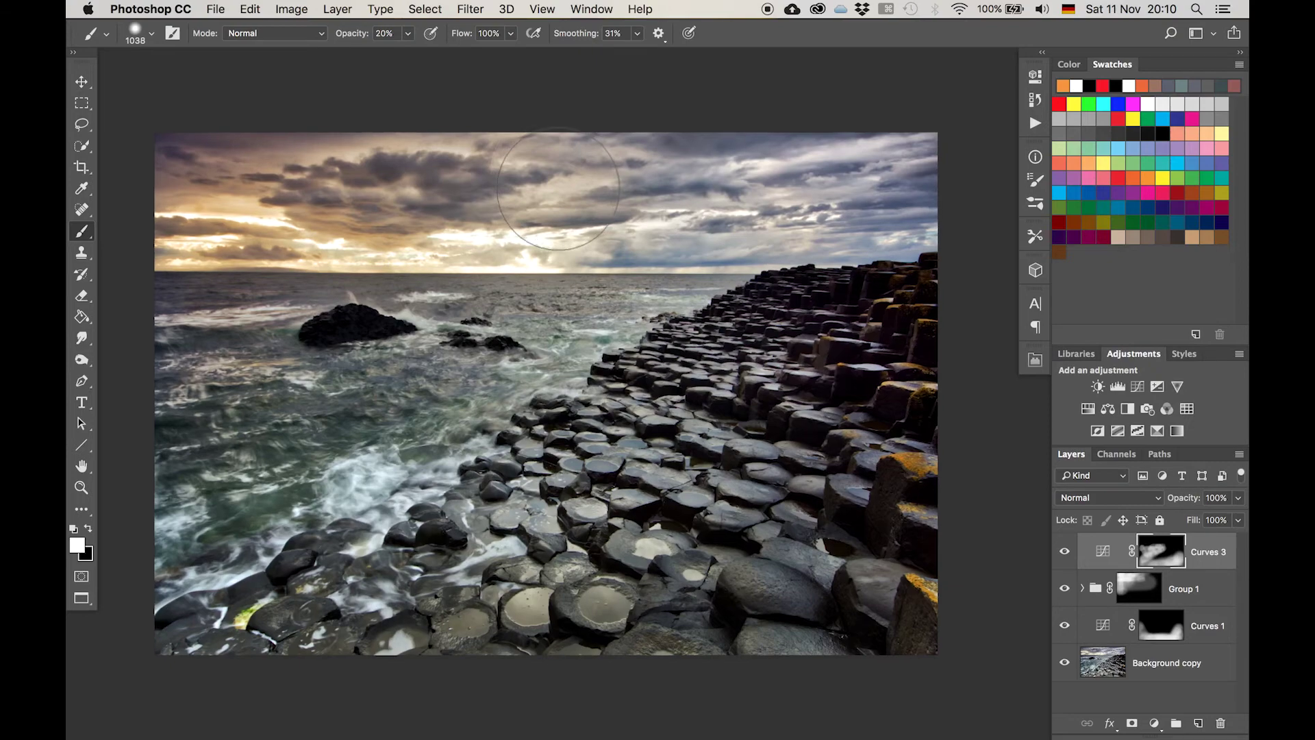
{"action": "scroll", "coordinate": [599, 193], "scroll_direction": "down", "scroll_amount": 1}
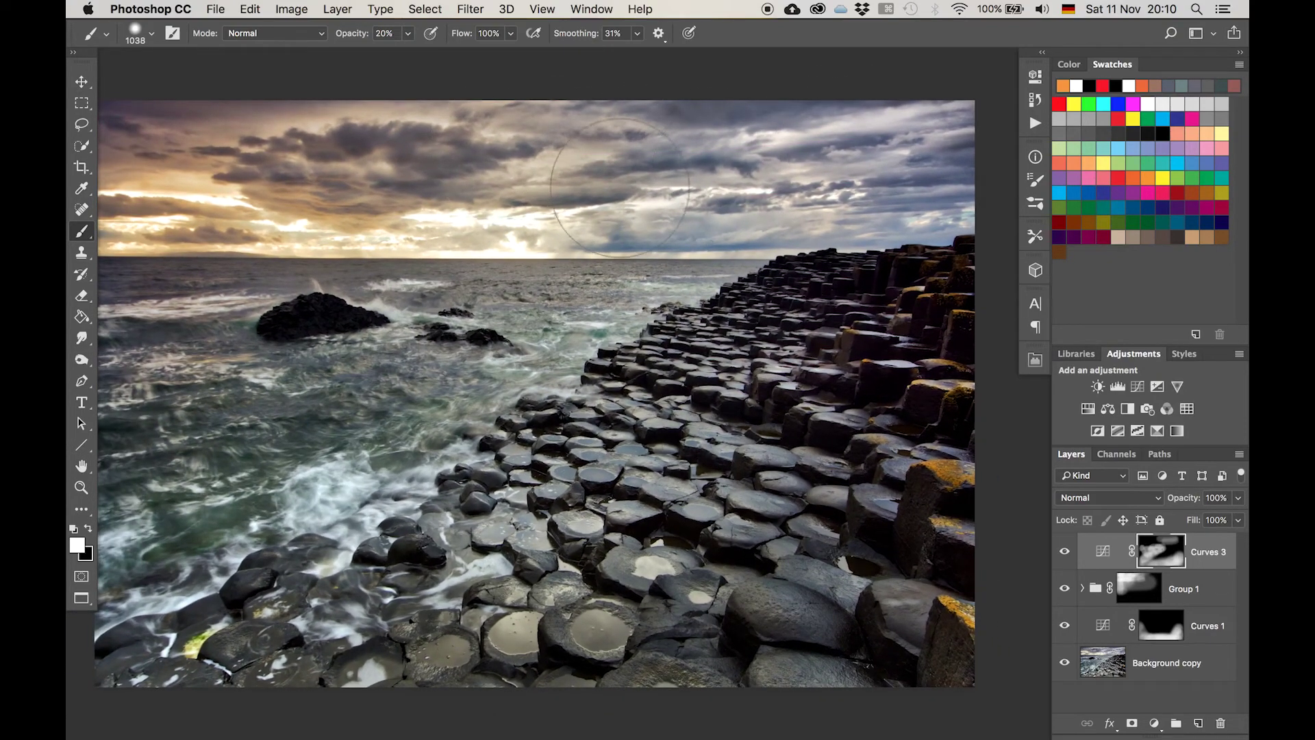
{"action": "left_click_drag", "start_coordinate": [412, 169], "coordinate": [337, 179]}
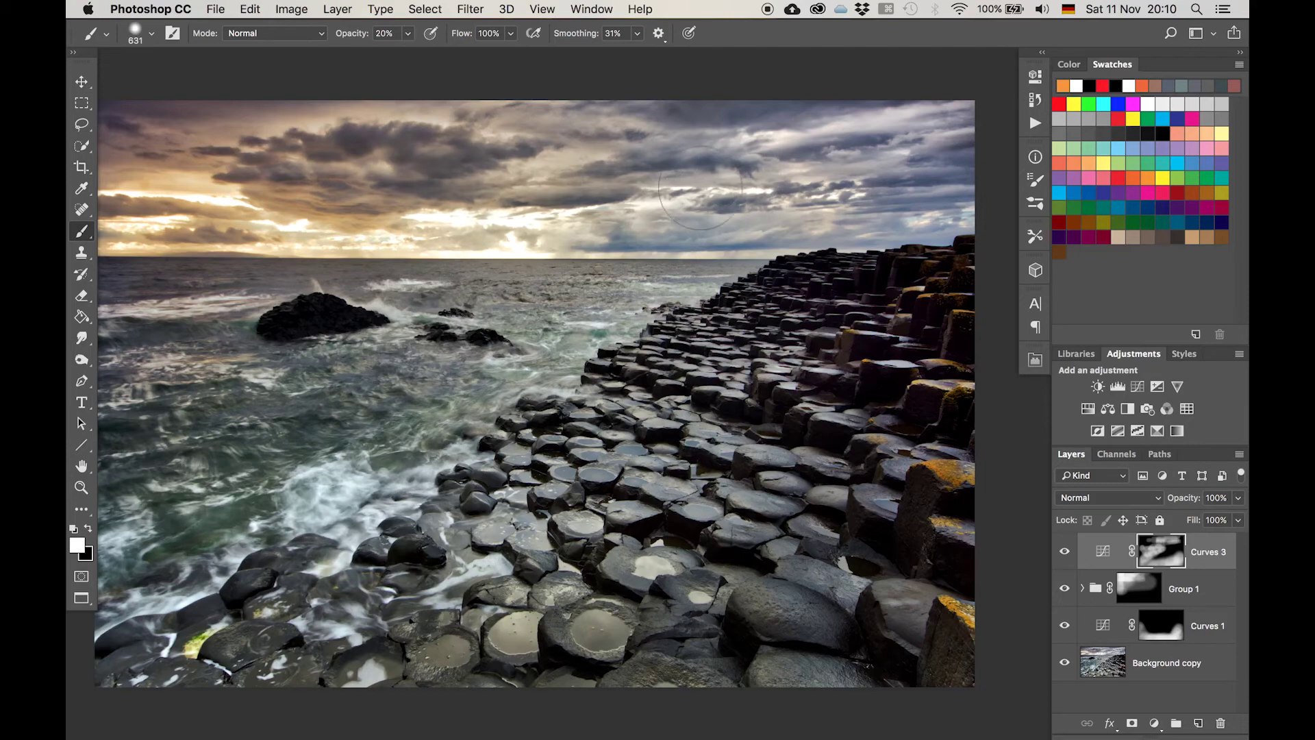
{"action": "key", "text": "super+minus"}
{"action": "key", "text": "super+plus"}
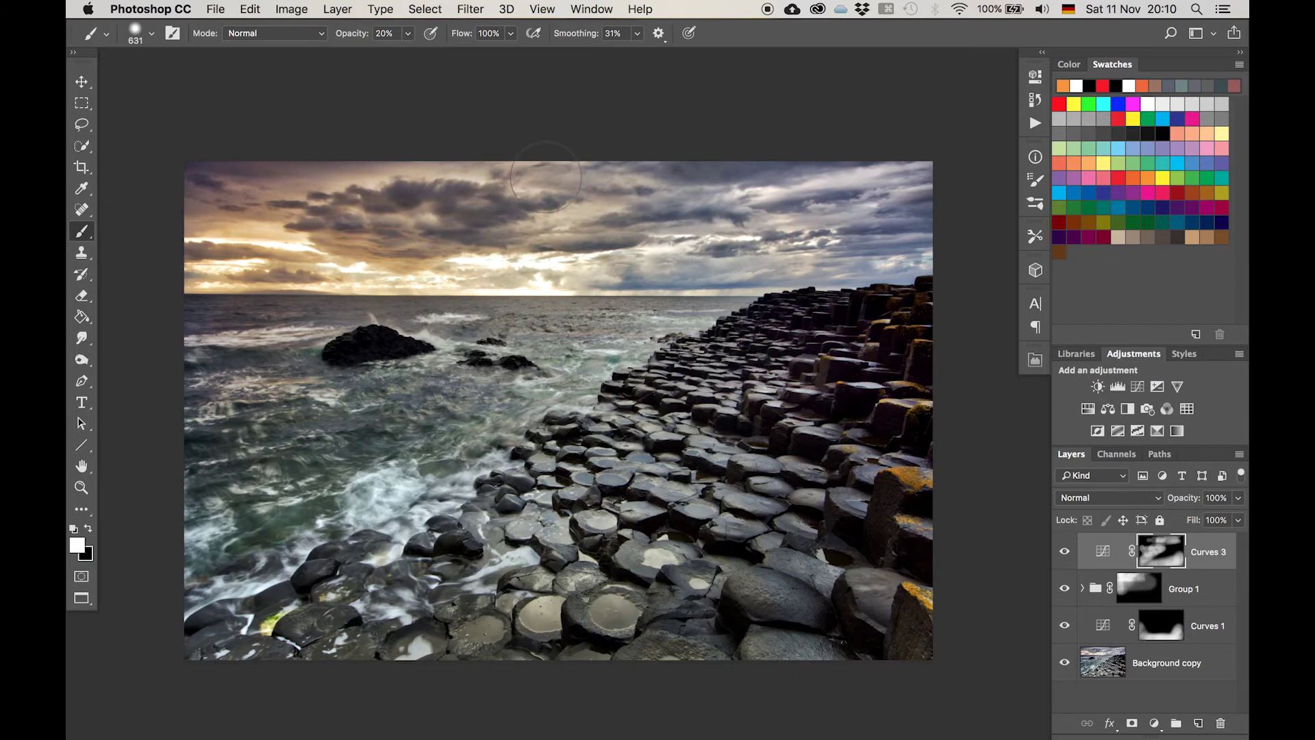
- Add a Hue/Saturation adjustment layer with Master hue -7 and invert its mask to black
{"action": "left_click", "coordinate": [1088, 409]}
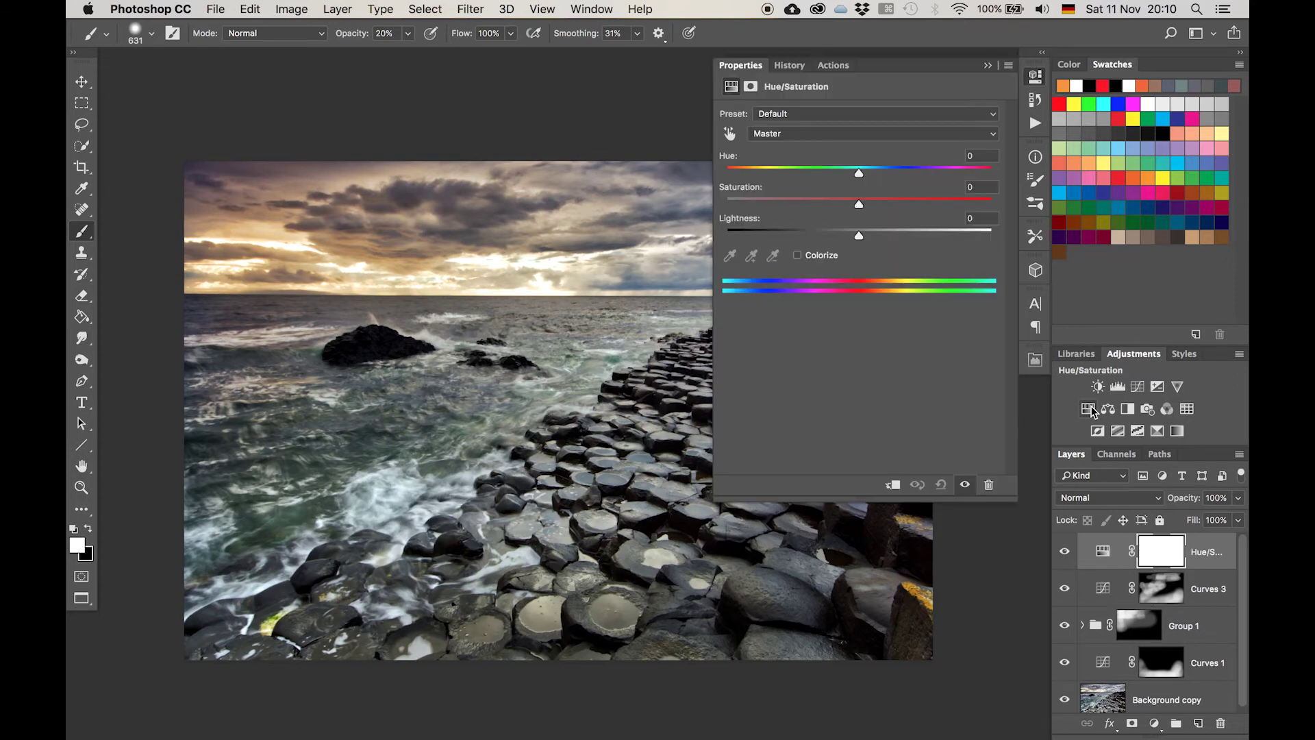
{"action": "left_click_drag", "start_coordinate": [861, 208], "coordinate": [851, 178]}
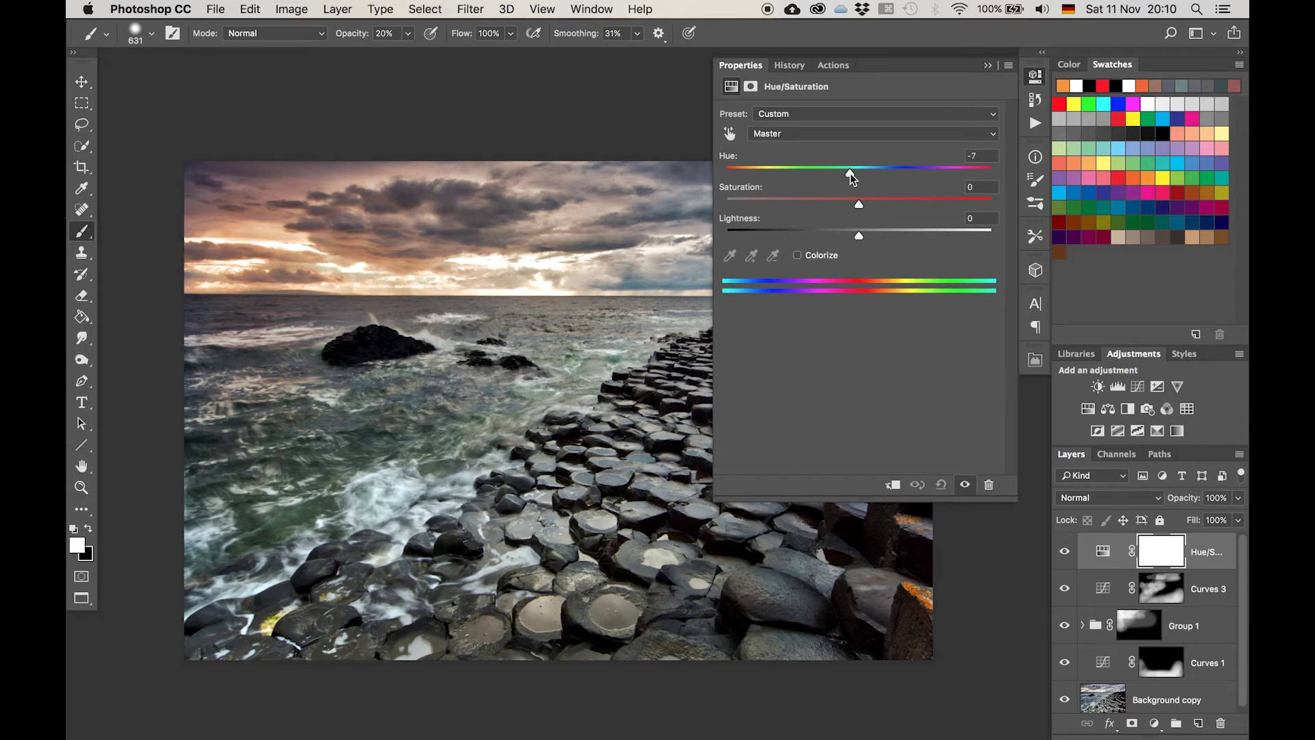
{"action": "left_click", "coordinate": [990, 65]}
{"action": "key", "text": "ctrl+i"}
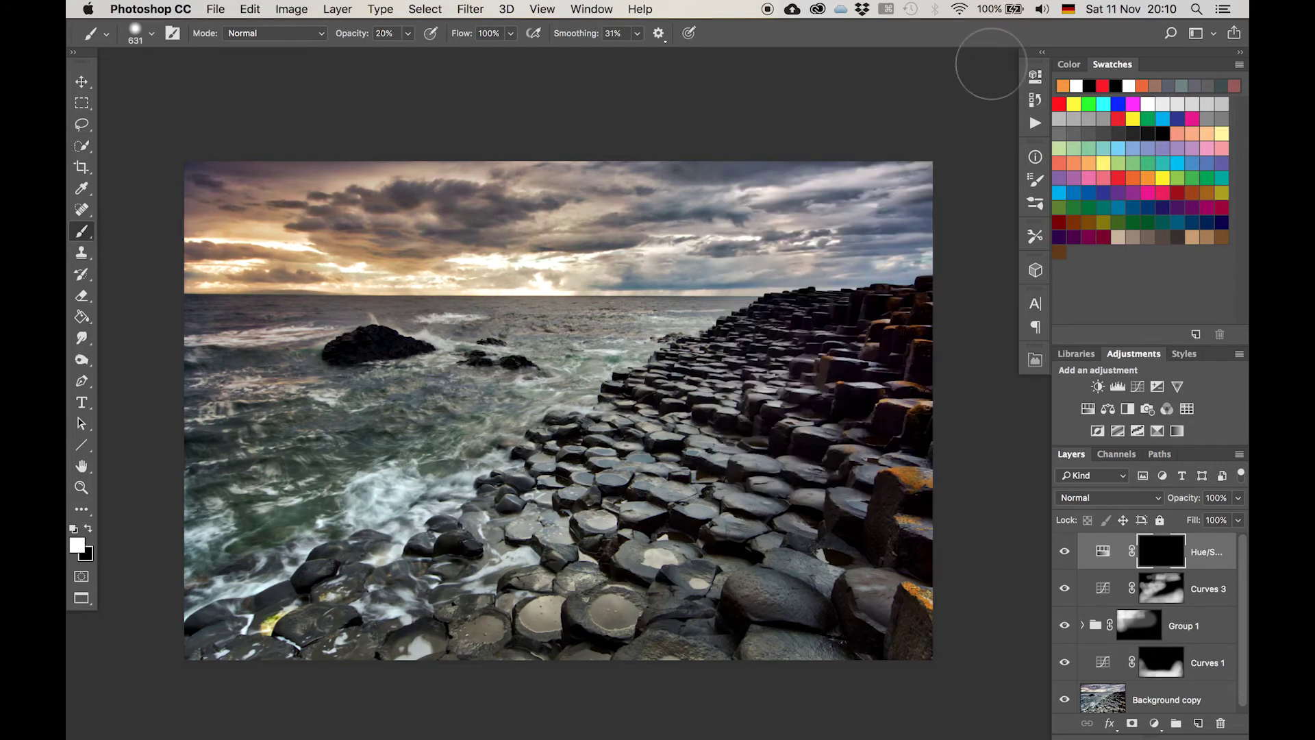
- Enlarge the brush and paint white at 20% opacity on the Hue/Saturation mask over the upper-left sky
{"action": "key", "text": "bracketright"}
{"action": "key", "text": "bracketright"}
{"action": "key", "text": "bracketright"}
{"action": "key", "text": "bracketright"}
{"action": "key", "text": "bracketright"}
{"action": "key", "text": "bracketright"}
{"action": "mouse_move", "coordinate": [350, 198]}
{"action": "left_mouse_down"}
{"action": "mouse_move", "coordinate": [466, 212]}
{"action": "mouse_move", "coordinate": [405, 209]}
{"action": "left_mouse_up"}
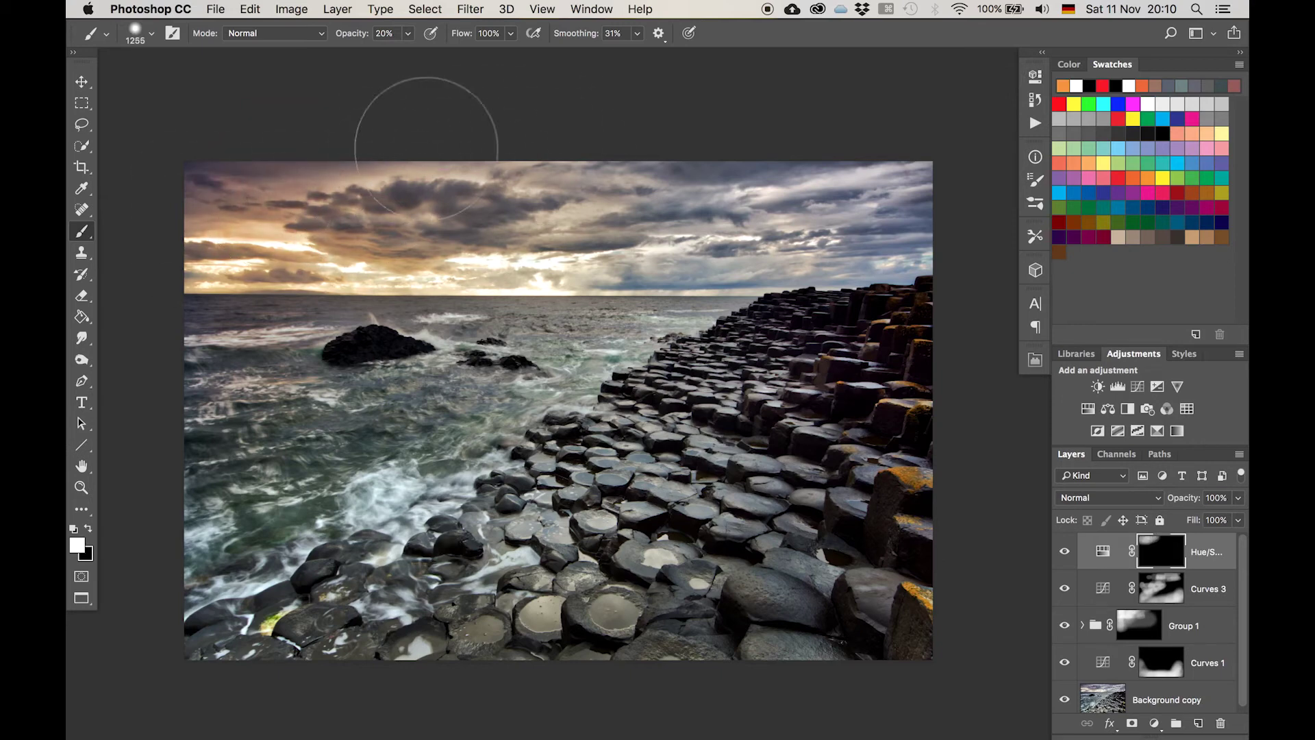
{"action": "left_click_drag", "start_coordinate": [417, 198], "coordinate": [274, 207]}
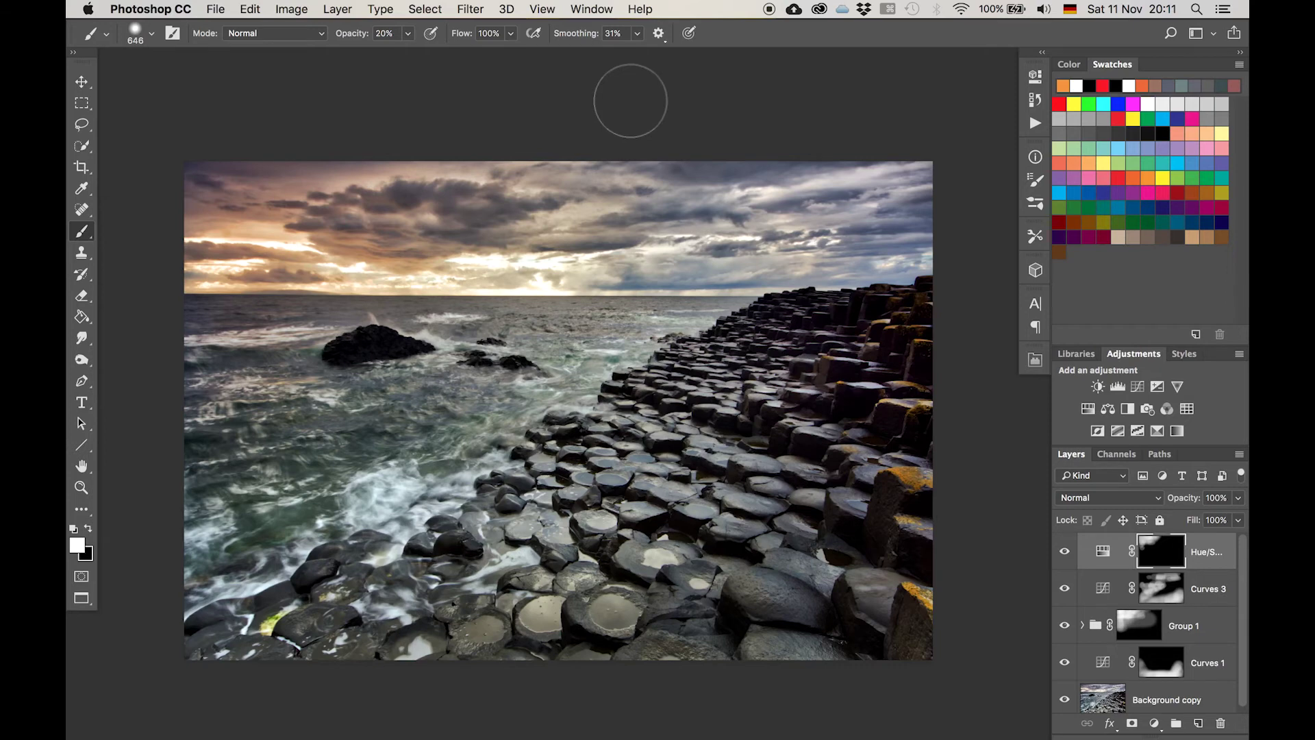
- Stamp all visible layers into a new top layer and set its blend mode to Soft Light
{"action": "scroll", "coordinate": [912, 380], "scroll_direction": "down", "scroll_amount": 1}
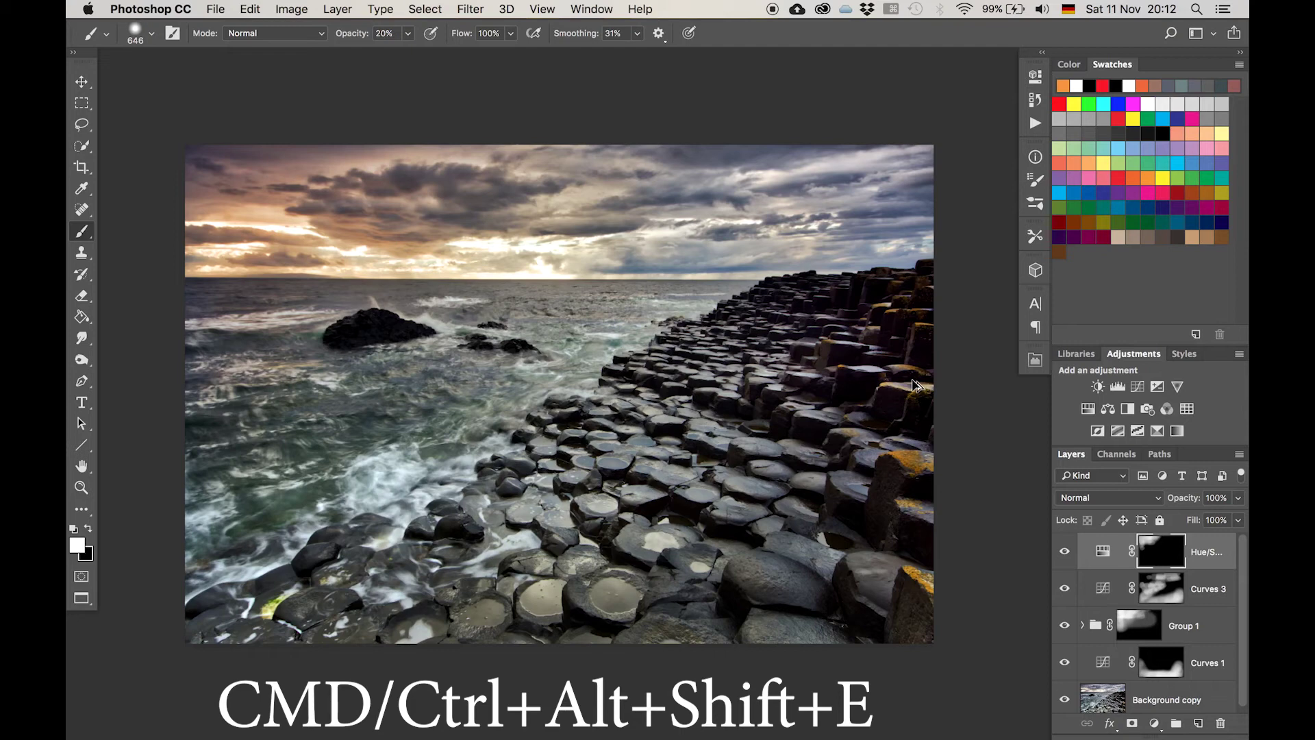
{"action": "key", "text": "super+alt+shift+e"}
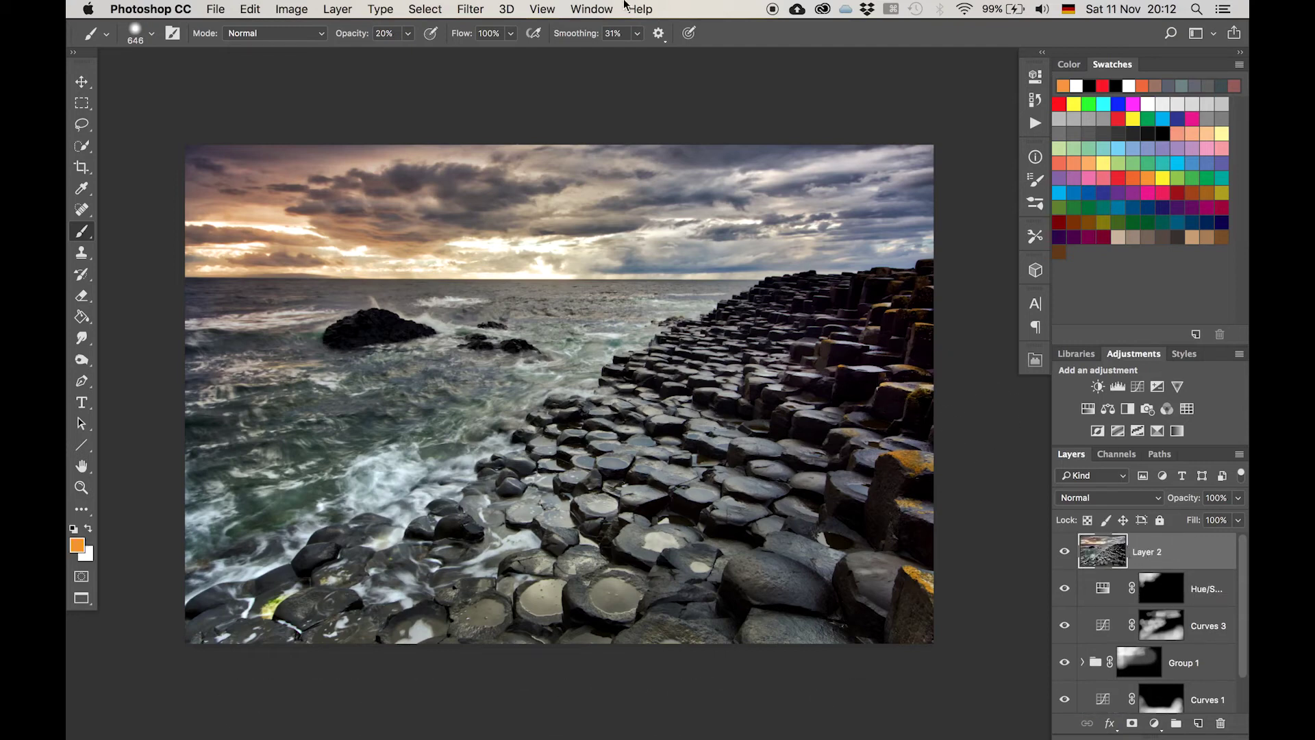
{"action": "left_click", "coordinate": [1083, 498]}
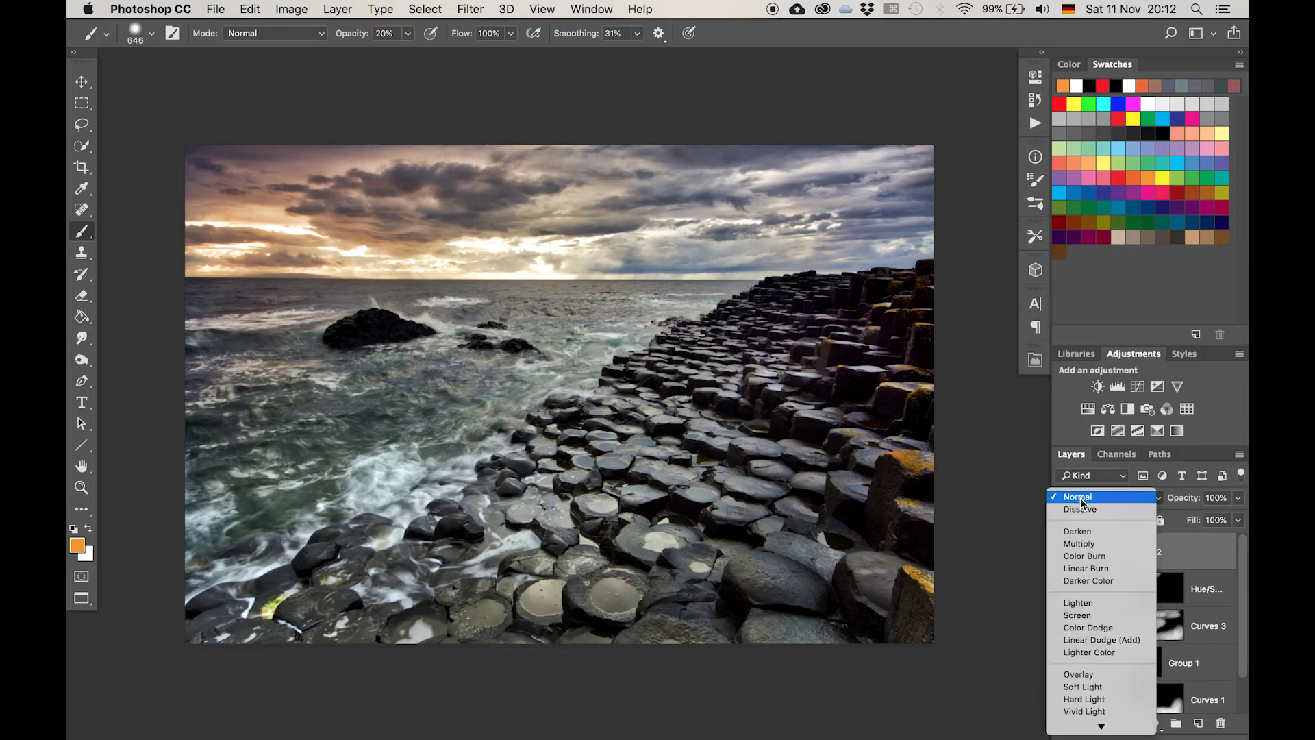
{"action": "left_click", "coordinate": [1084, 686]}
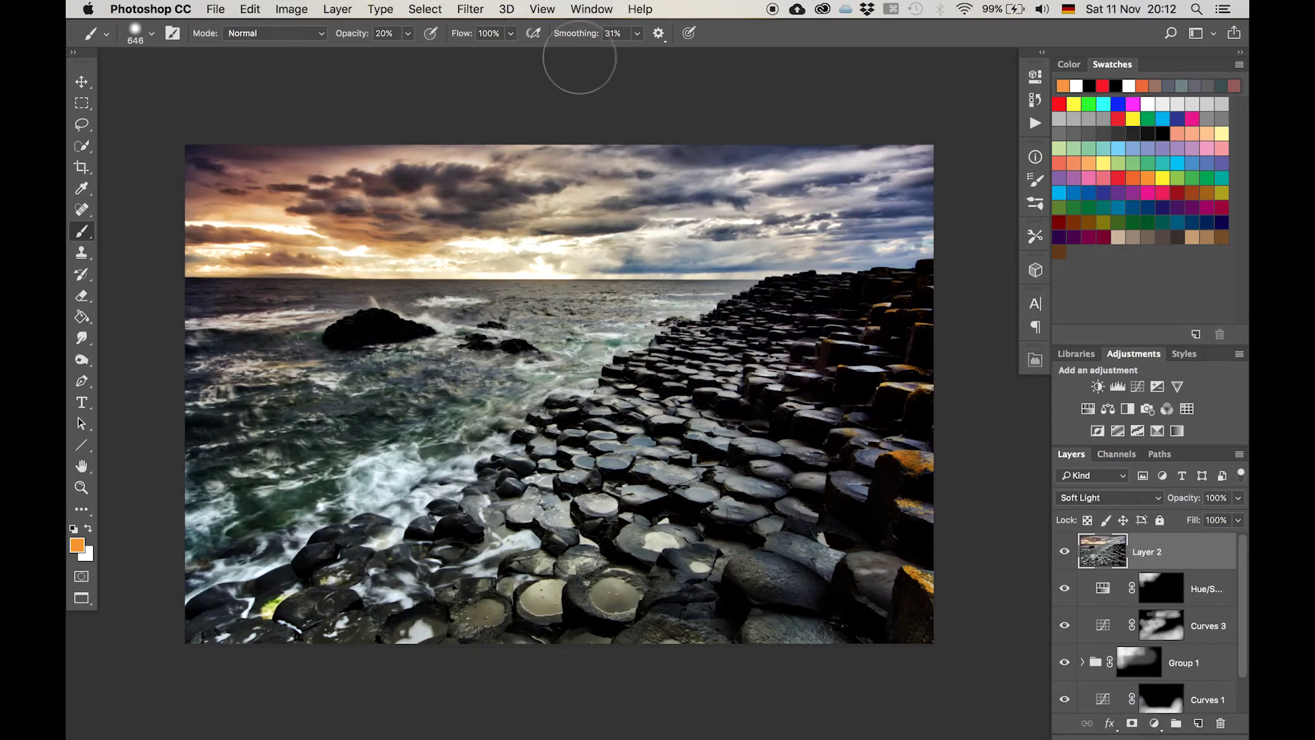
- Apply a Gaussian Blur with a 56-pixel radius to the merged Soft Light layer
{"action": "left_click", "coordinate": [469, 8]}
{"action": "mouse_move", "coordinate": [519, 207]}
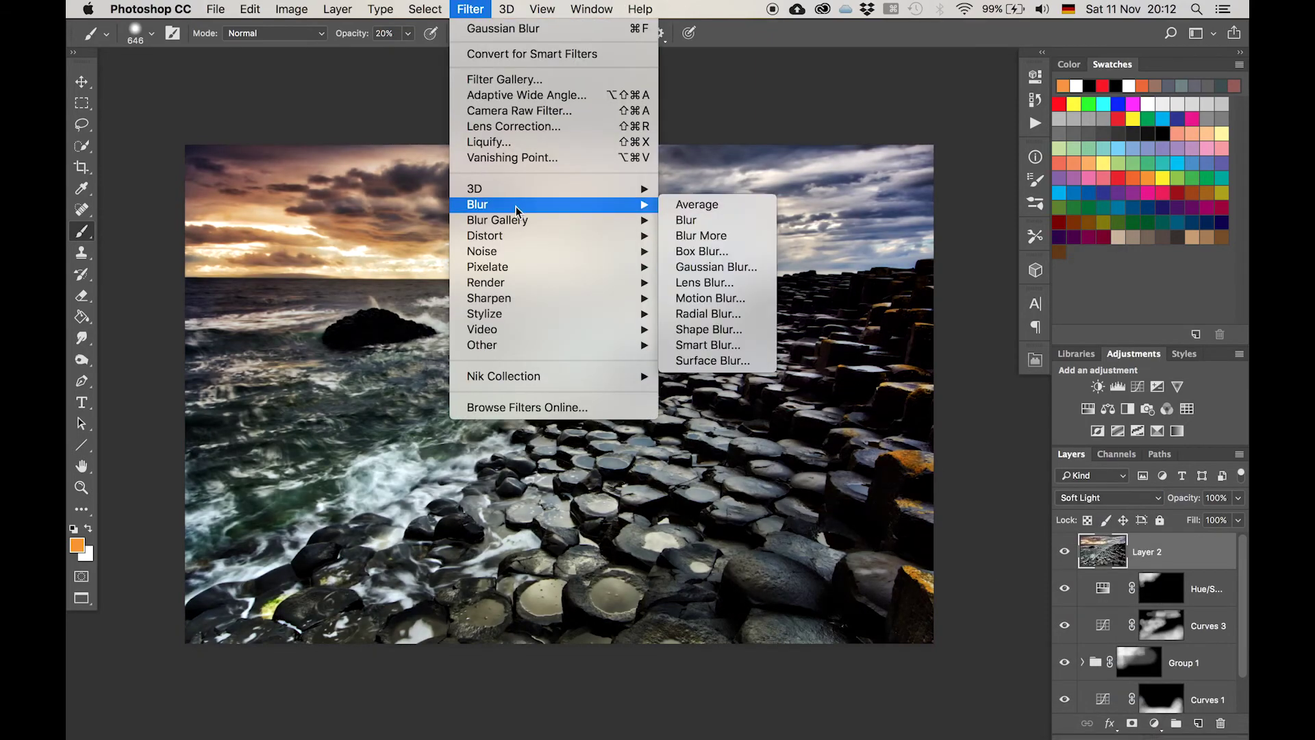
{"action": "left_click", "coordinate": [689, 267]}
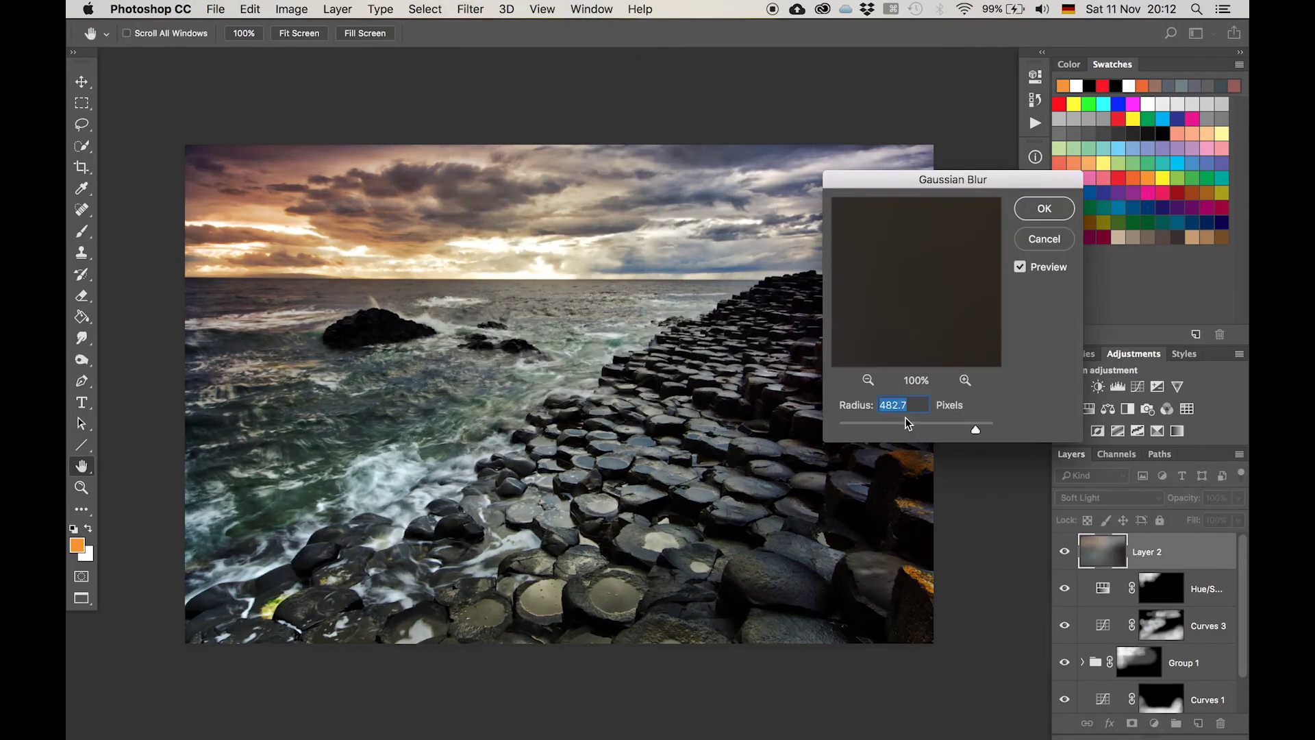
{"action": "left_click_drag", "start_coordinate": [910, 425], "coordinate": [950, 423]}
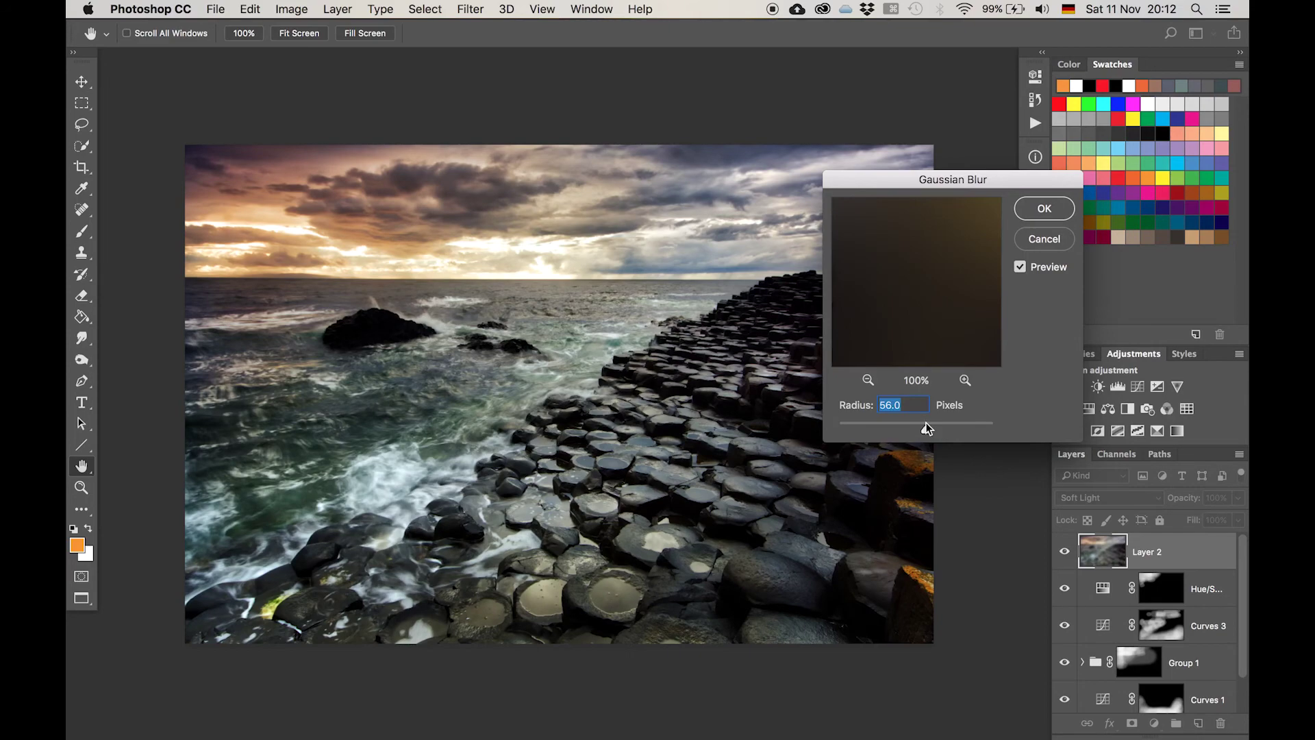
{"action": "left_click", "coordinate": [1044, 208]}
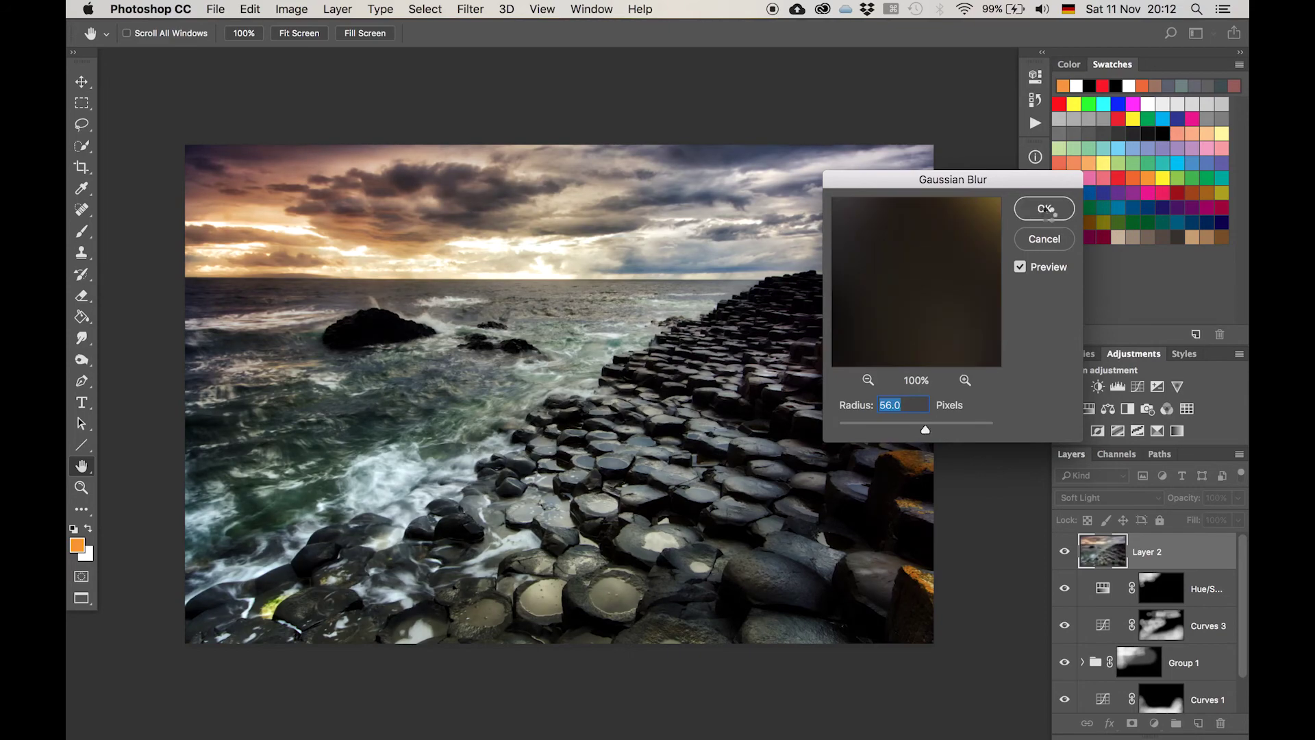
{"action": "key", "text": "b"}
- Compare the image with and without the blurred Soft Light layer
{"action": "left_click", "coordinate": [1067, 558]}
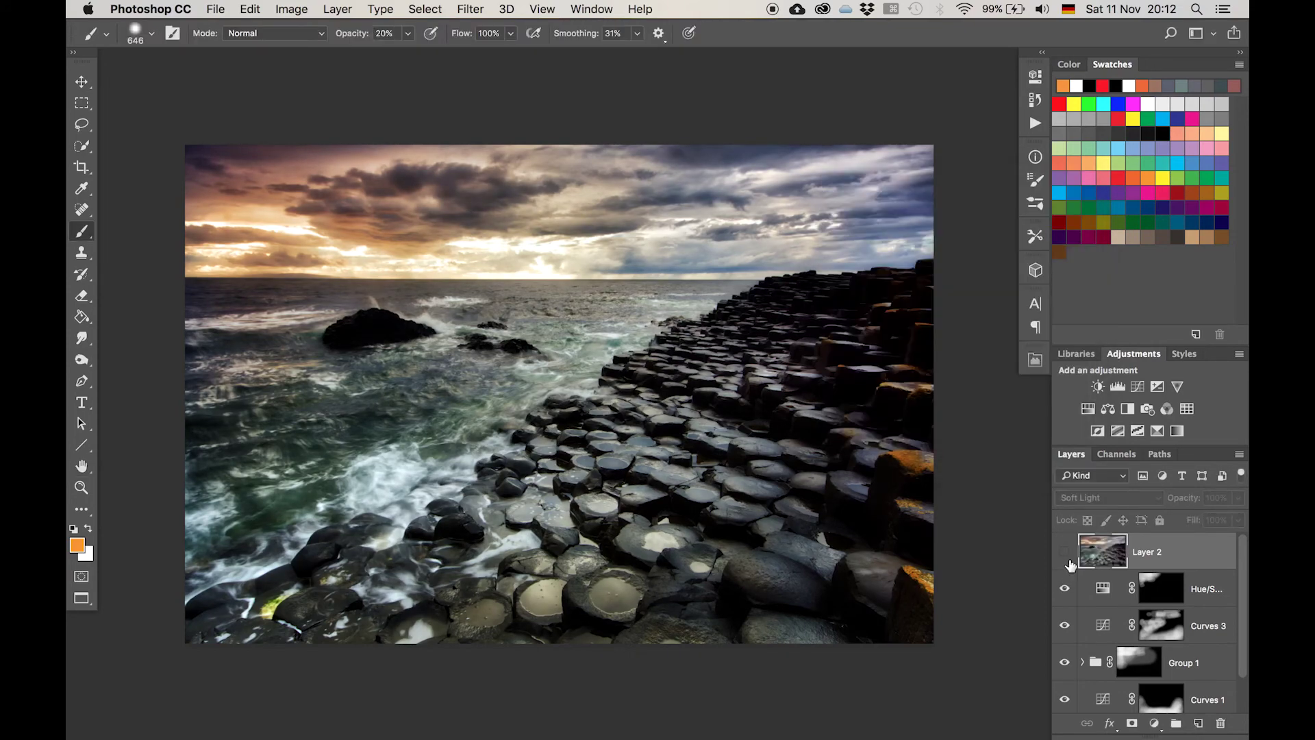
{"action": "left_click", "coordinate": [1067, 558]}
{"action": "left_click", "coordinate": [1067, 558]}
{"action": "left_click", "coordinate": [1067, 558]}
{"action": "left_click", "coordinate": [1067, 558]}
{"action": "left_click", "coordinate": [1067, 558]}
{"action": "left_click", "coordinate": [1067, 558]}
{"action": "left_click", "coordinate": [1067, 558]}
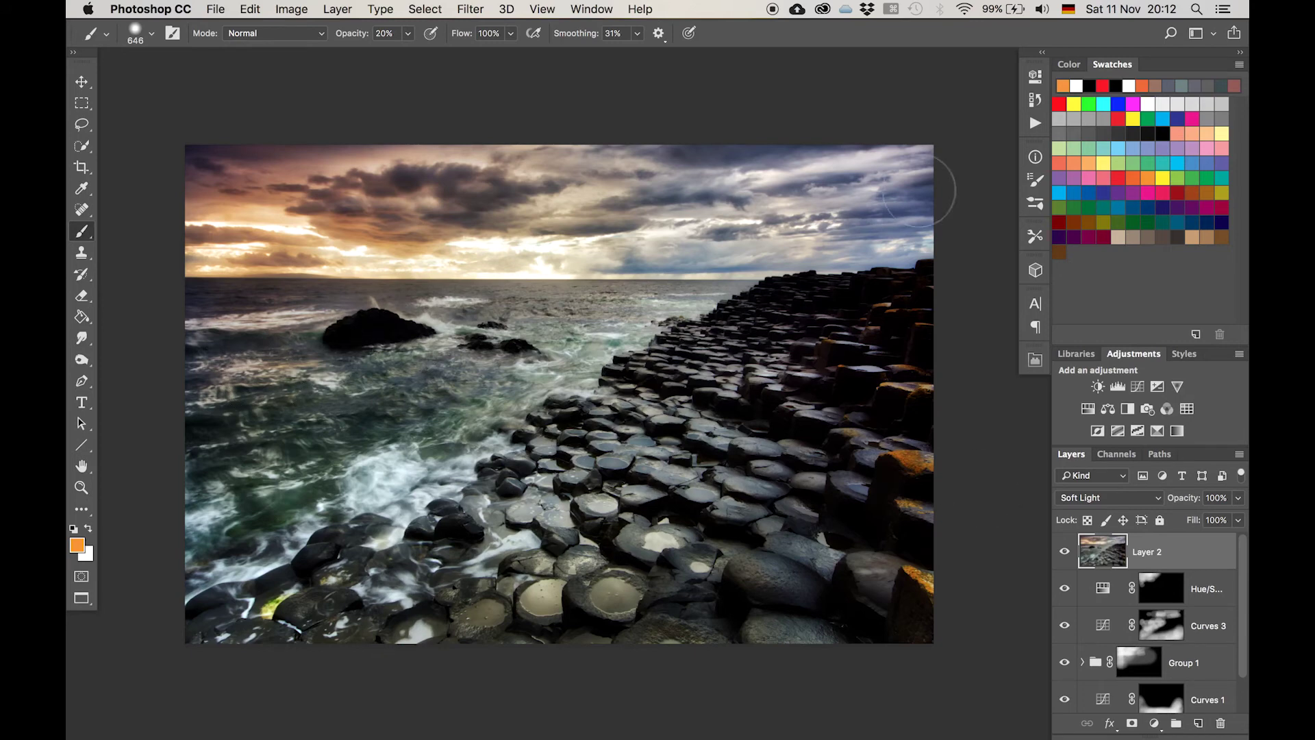
- Add a black mask to Layer 2 and paint white at 20% opacity over parts of the sky, sea and foreground rocks
{"action": "left_click", "coordinate": [1131, 724]}
{"action": "key", "text": "ctrl+i"}
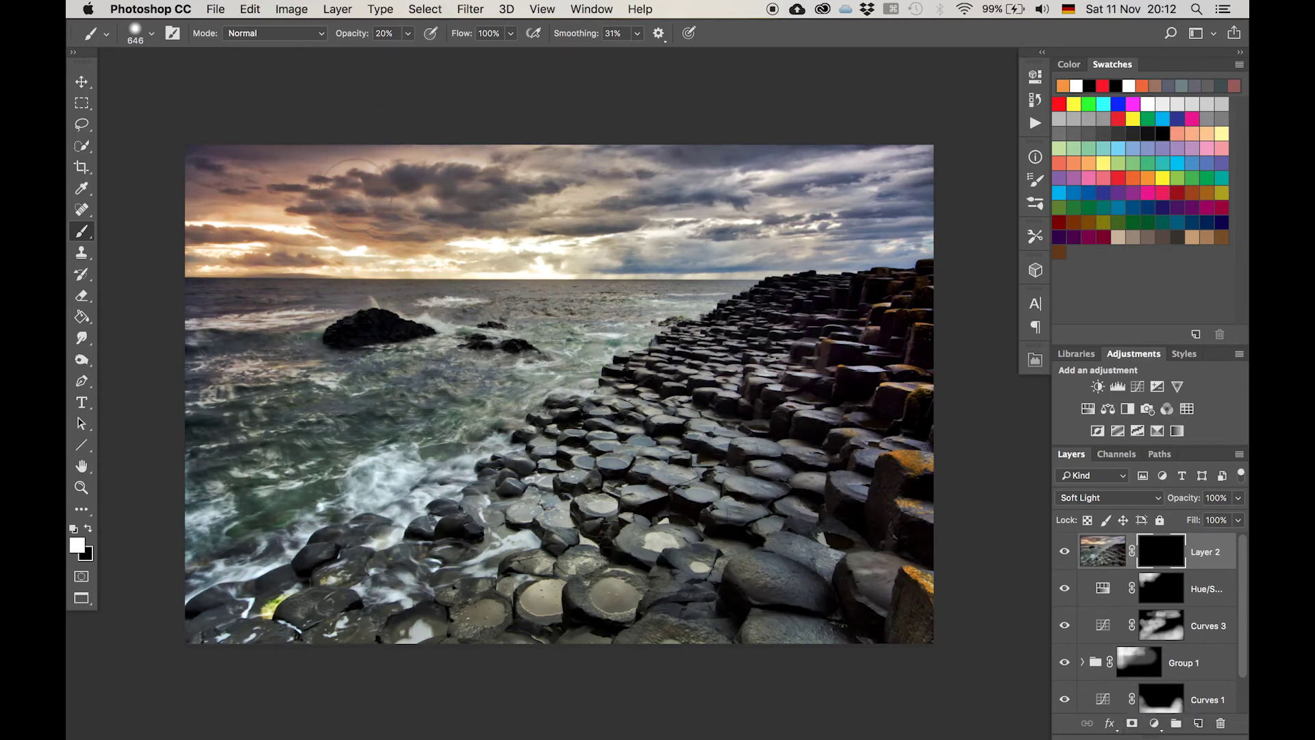
{"action": "left_click_drag", "start_coordinate": [335, 170], "coordinate": [424, 192]}
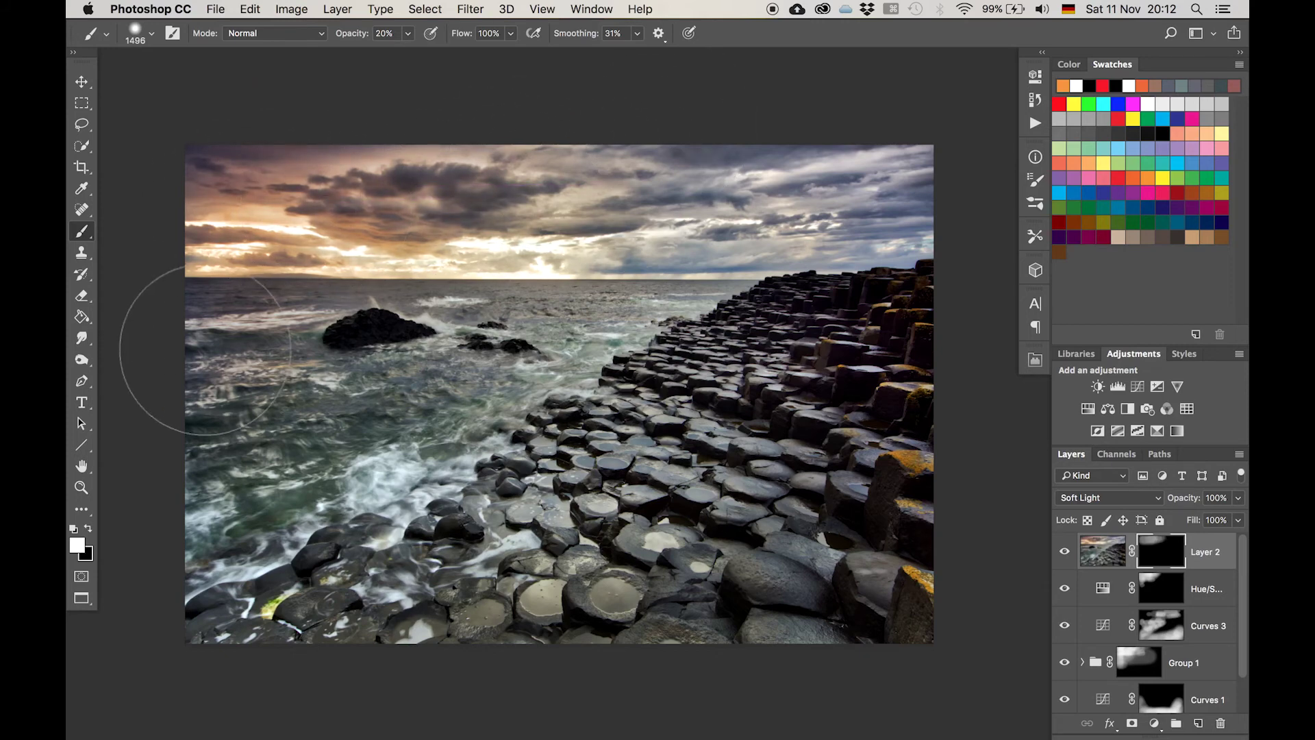
{"action": "mouse_move", "coordinate": [411, 342]}
{"action": "left_mouse_down"}
{"action": "mouse_move", "coordinate": [534, 294]}
{"action": "mouse_move", "coordinate": [466, 345]}
{"action": "mouse_move", "coordinate": [384, 344]}
{"action": "left_mouse_up"}
{"action": "mouse_move", "coordinate": [322, 631]}
{"action": "left_mouse_down"}
{"action": "mouse_move", "coordinate": [755, 612]}
{"action": "mouse_move", "coordinate": [762, 631]}
{"action": "left_mouse_up"}
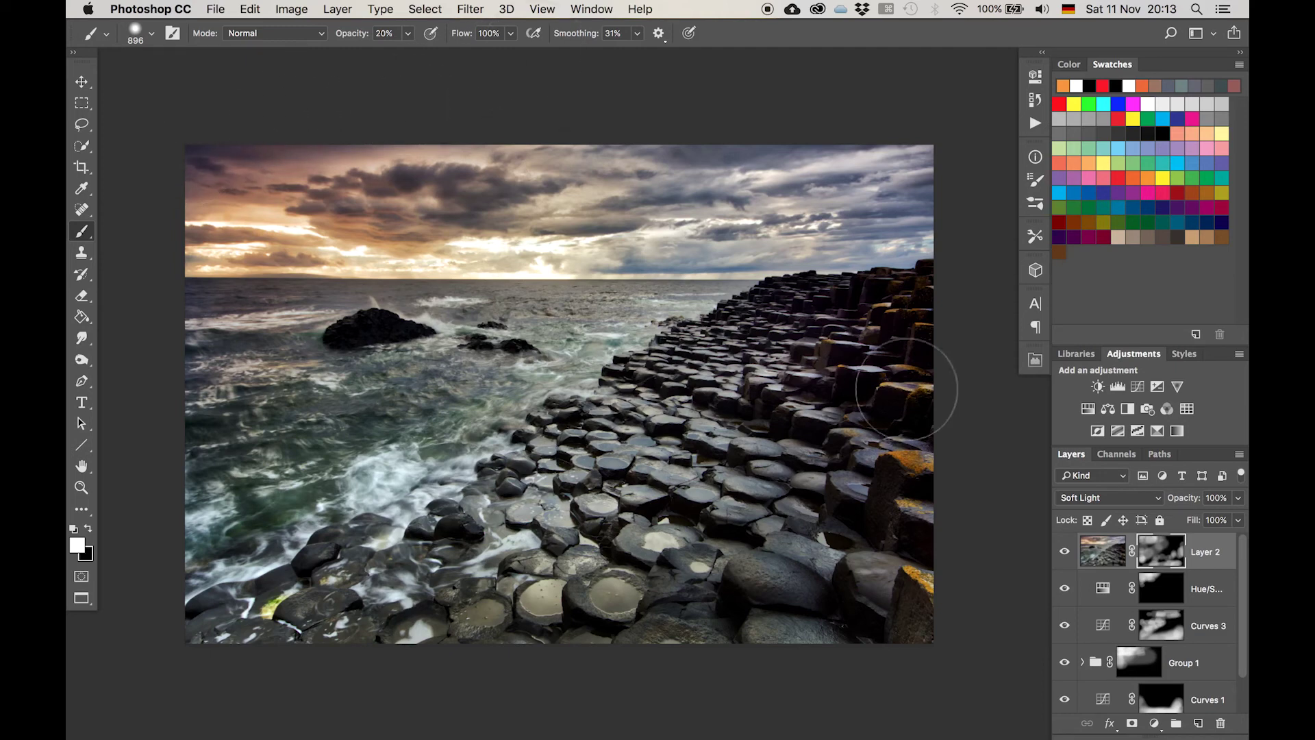
- Compare the full edit with the Background copy layer shown alone, then restore all layers
{"action": "scroll", "coordinate": [1119, 602], "scroll_direction": "down", "scroll_amount": 2}
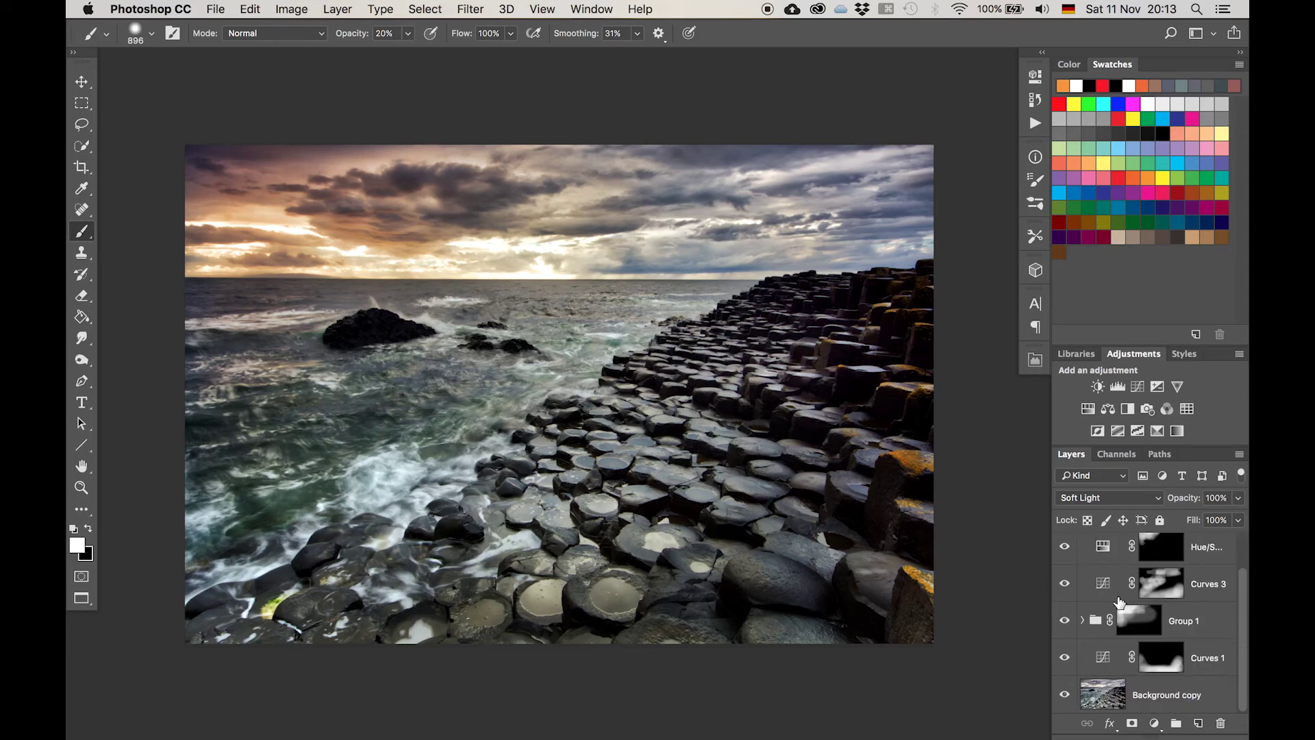
{"action": "left_click", "coordinate": [1064, 697], "text": "alt"}
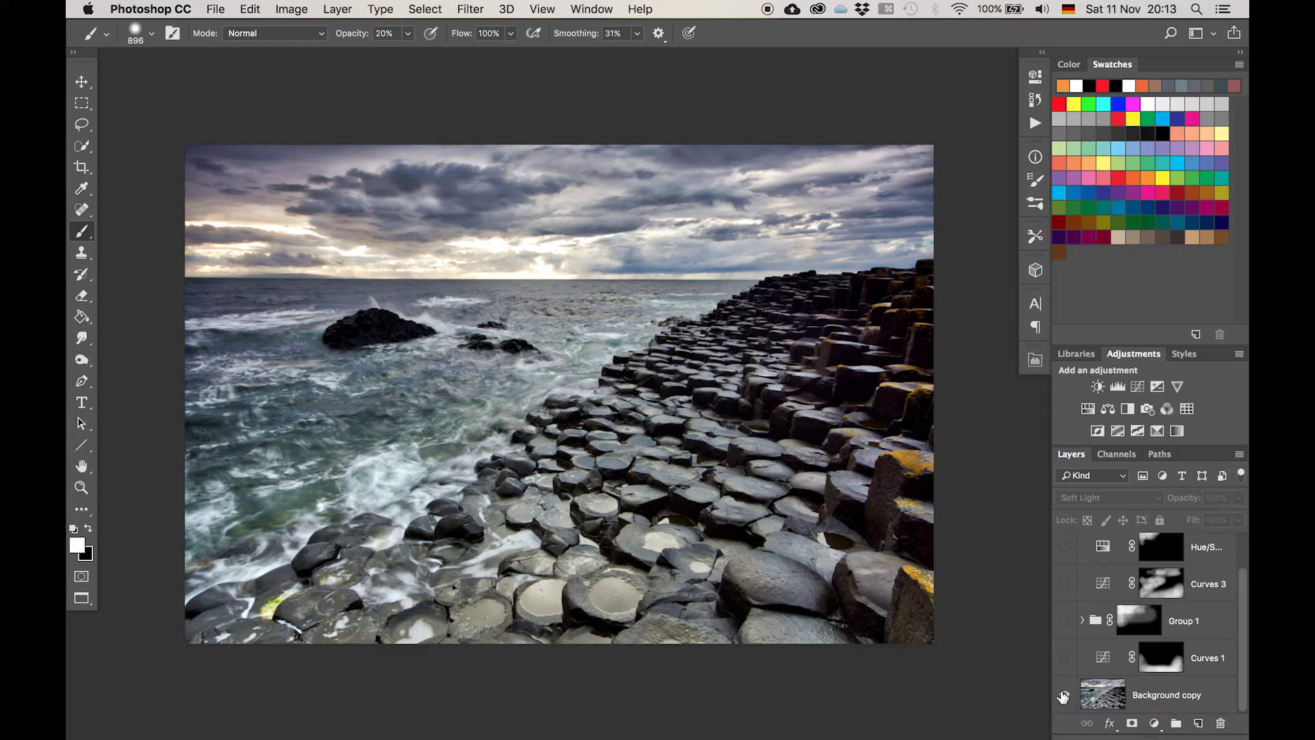
{"action": "left_click", "coordinate": [1064, 697], "text": "alt"}
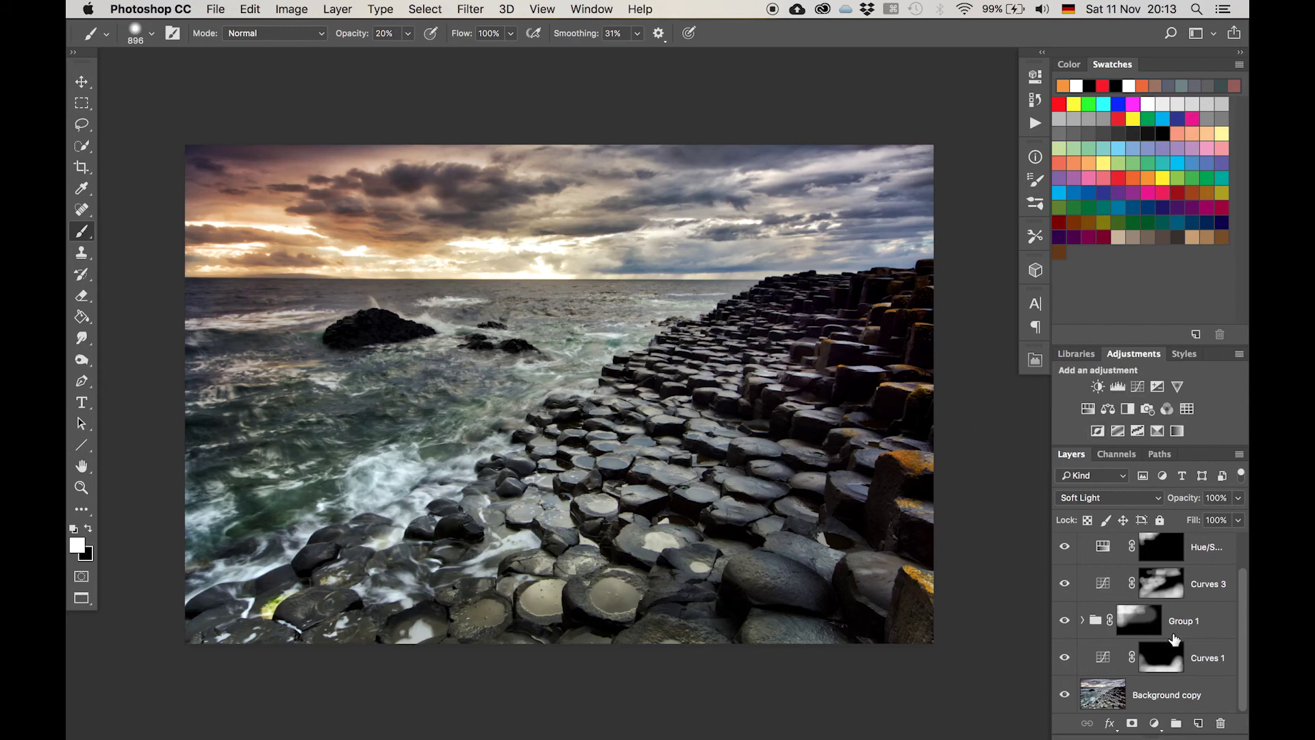
- Add a Curves adjustment layer lifting the RGB midtones from input 132 to output 138, and invert its mask to black
{"action": "left_click", "coordinate": [1137, 387]}
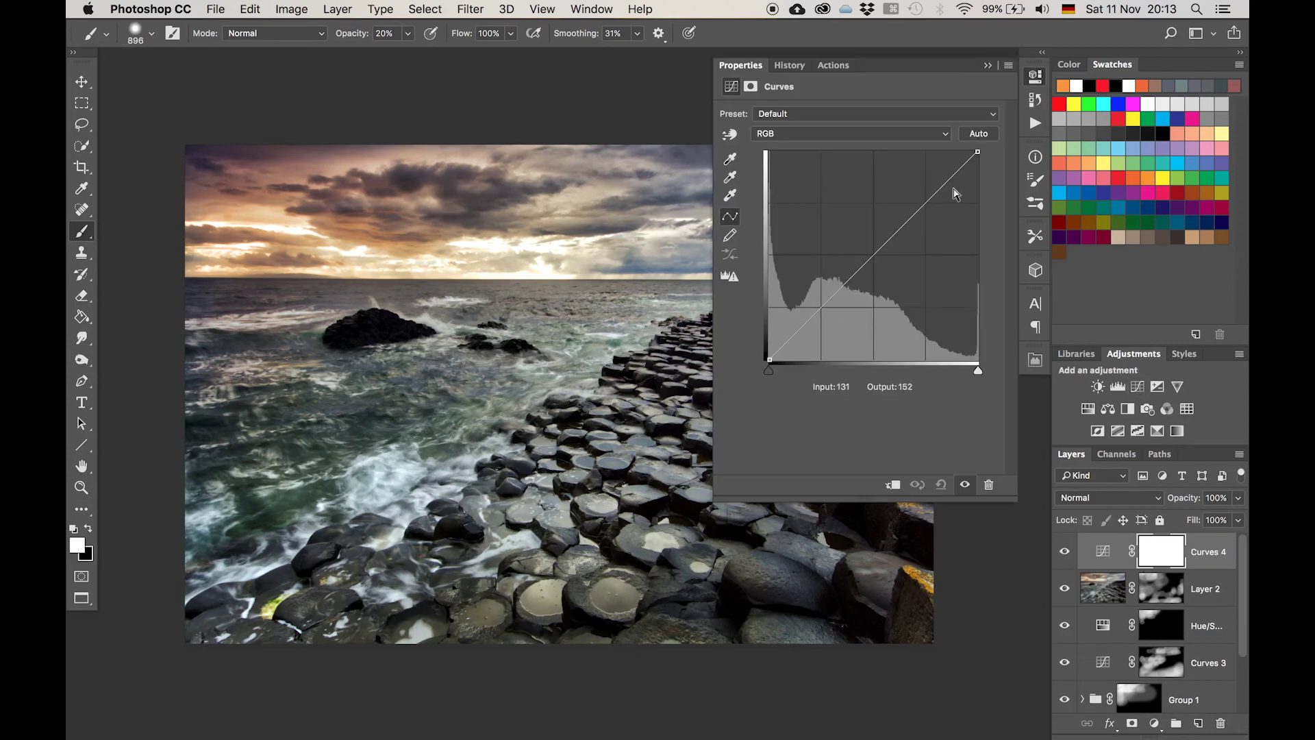
{"action": "left_click_drag", "start_coordinate": [977, 151], "coordinate": [1005, 155]}
{"action": "left_click_drag", "start_coordinate": [870, 242], "coordinate": [877, 244]}
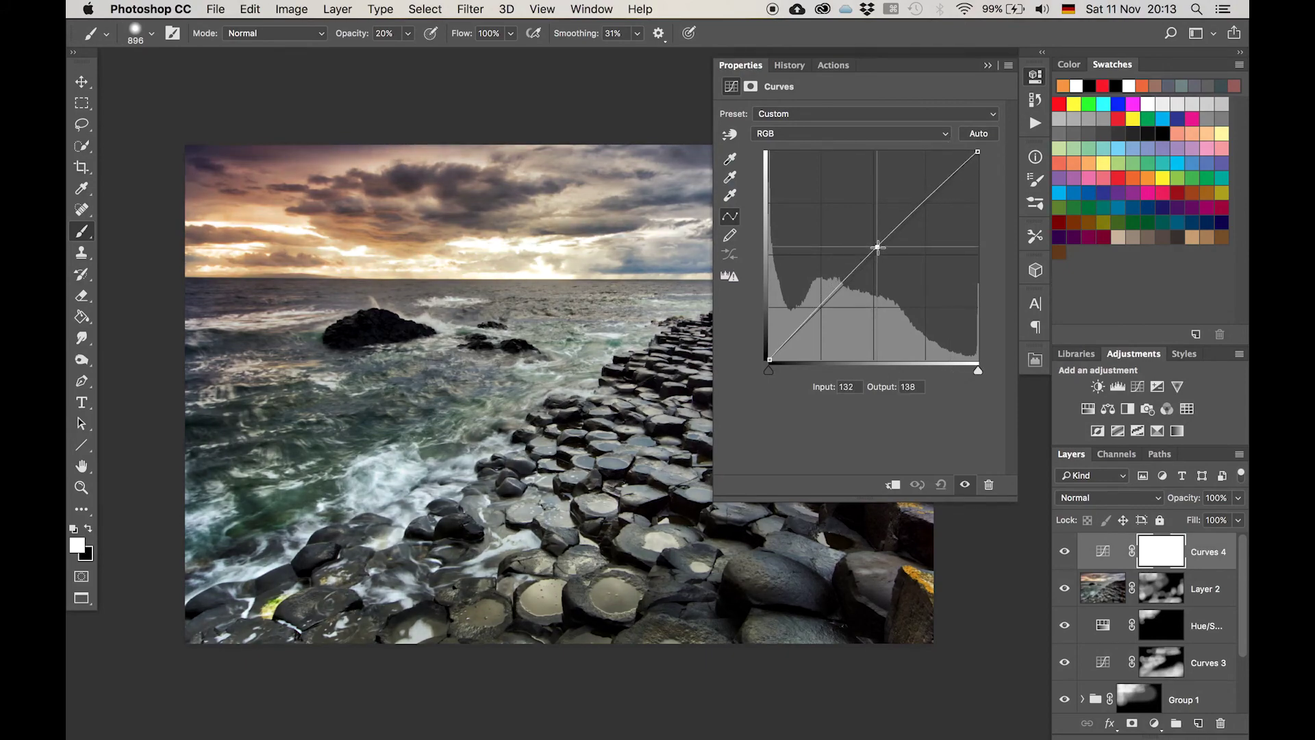
{"action": "left_click", "coordinate": [989, 63]}
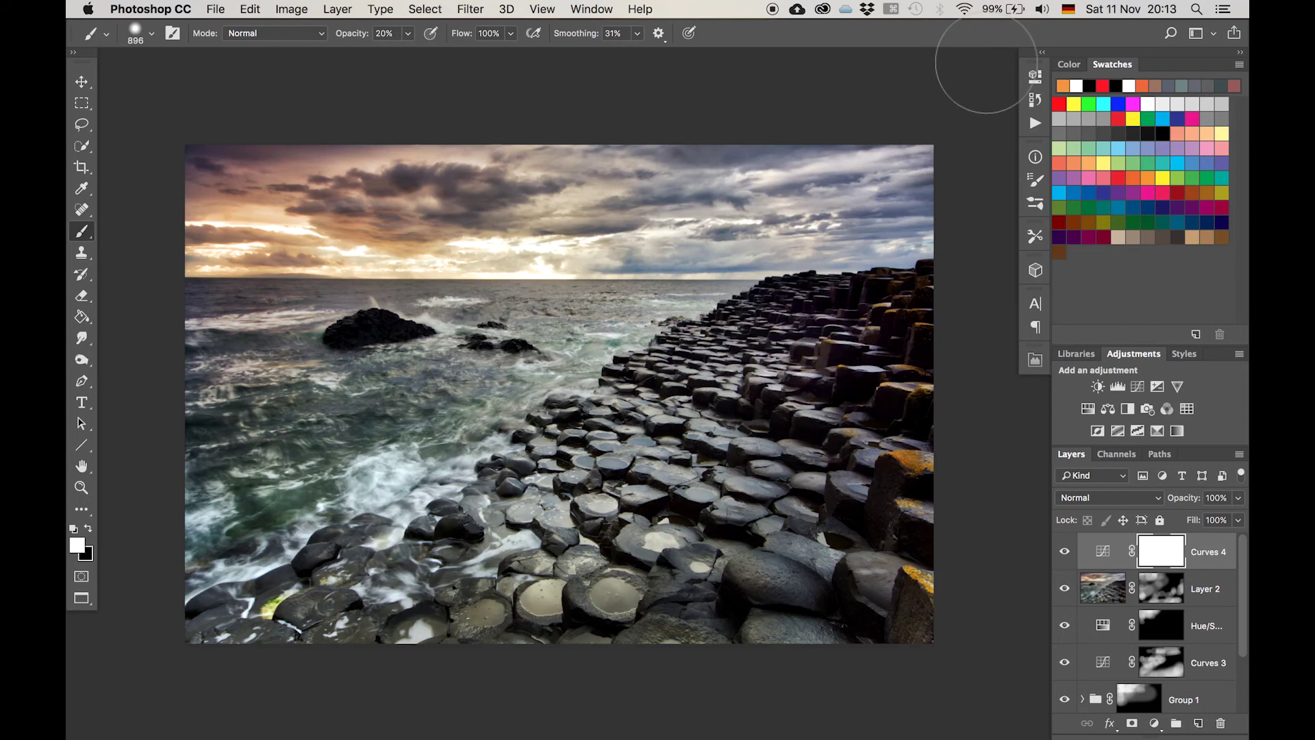
{"action": "key", "text": "super+i"}
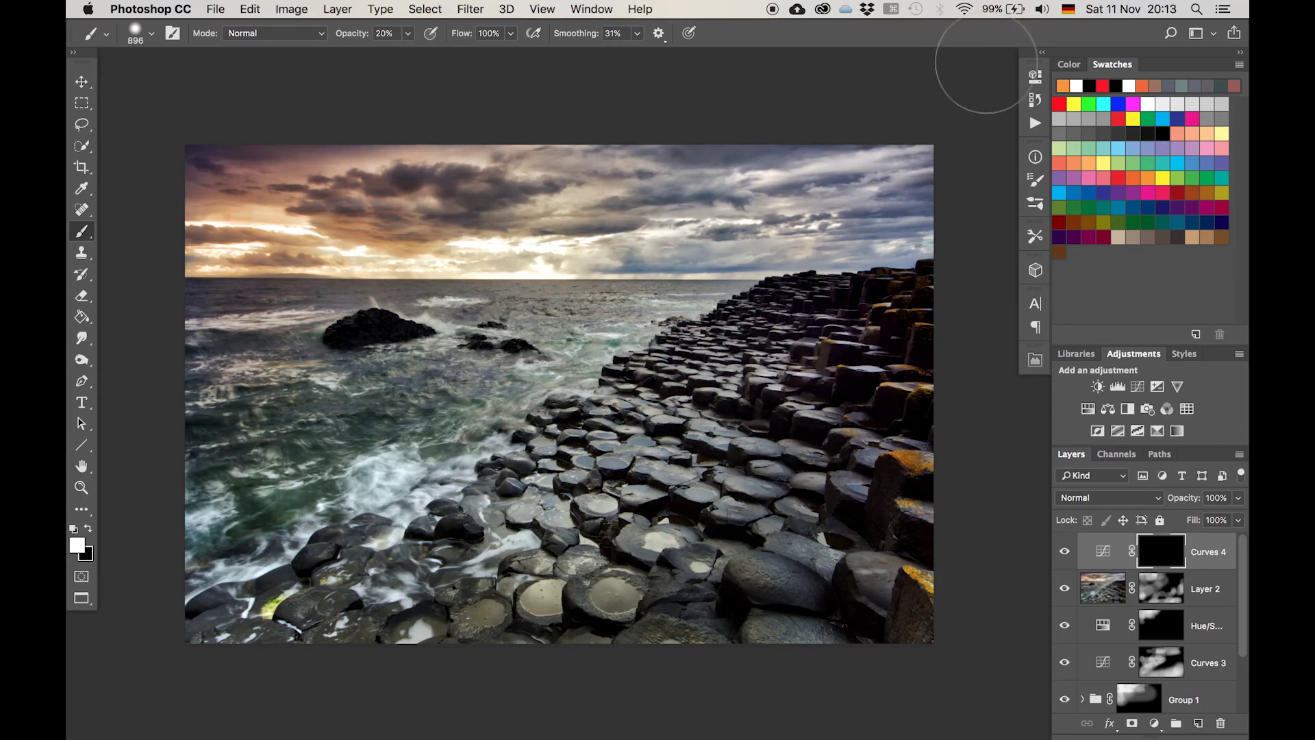
- Paint white at 20% opacity on the Curves 4 mask over the central and right-hand rocks to brighten them
{"action": "left_click", "coordinate": [606, 439]}
{"action": "mouse_move", "coordinate": [575, 445]}
{"action": "left_mouse_down"}
{"action": "mouse_move", "coordinate": [651, 387]}
{"action": "mouse_move", "coordinate": [606, 432]}
{"action": "mouse_move", "coordinate": [760, 465]}
{"action": "left_mouse_up"}
{"action": "mouse_move", "coordinate": [844, 472]}
{"action": "left_mouse_down"}
{"action": "mouse_move", "coordinate": [753, 432]}
{"action": "mouse_move", "coordinate": [585, 441]}
{"action": "mouse_move", "coordinate": [603, 524]}
{"action": "mouse_move", "coordinate": [822, 466]}
{"action": "mouse_move", "coordinate": [781, 377]}
{"action": "mouse_move", "coordinate": [754, 404]}
{"action": "mouse_move", "coordinate": [692, 339]}
{"action": "mouse_move", "coordinate": [644, 376]}
{"action": "mouse_move", "coordinate": [747, 377]}
{"action": "mouse_move", "coordinate": [693, 458]}
{"action": "mouse_move", "coordinate": [797, 479]}
{"action": "mouse_move", "coordinate": [783, 497]}
{"action": "mouse_move", "coordinate": [702, 490]}
{"action": "mouse_move", "coordinate": [821, 495]}
{"action": "mouse_move", "coordinate": [785, 456]}
{"action": "left_mouse_up"}
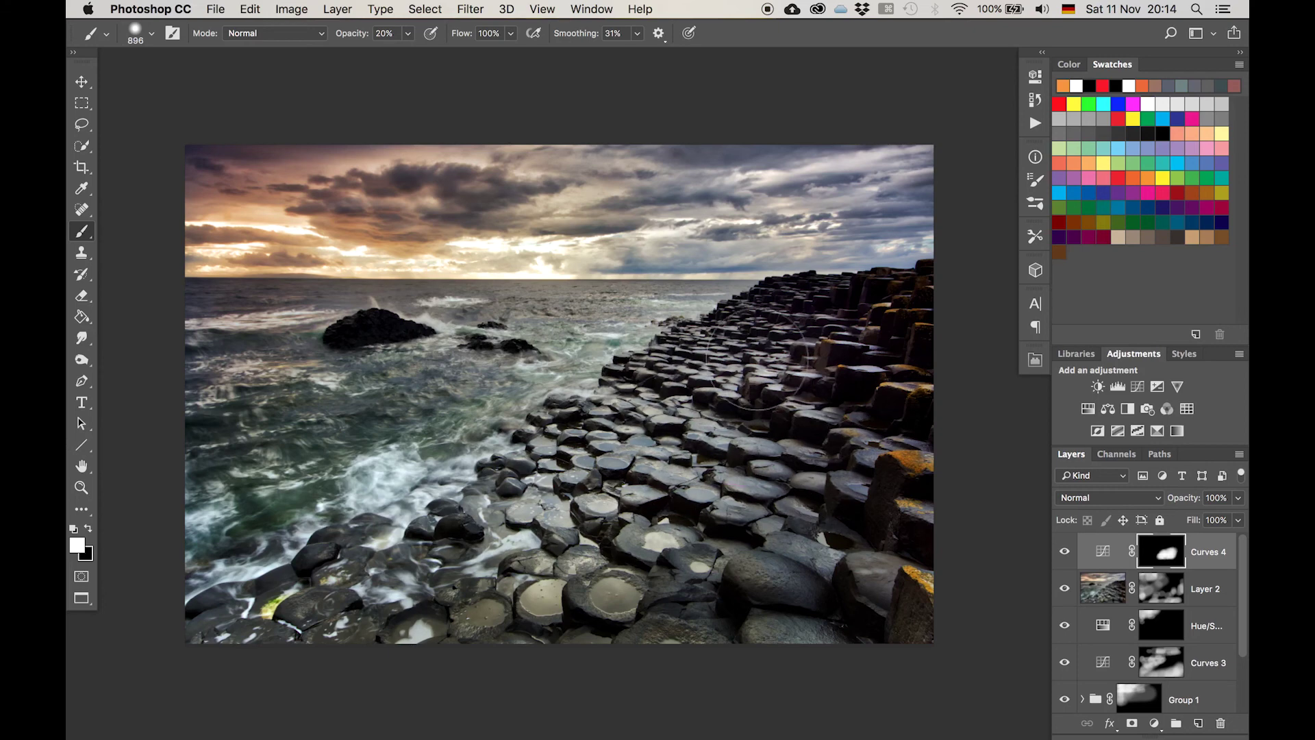
{"action": "mouse_move", "coordinate": [930, 432]}
{"action": "left_mouse_down"}
{"action": "mouse_move", "coordinate": [919, 499]}
{"action": "mouse_move", "coordinate": [924, 471]}
{"action": "left_mouse_up"}
- Desaturate the orange rocks along the photo's right edge with a Hue/Saturation layer at Saturation -46, painted in white on its inverted mask
{"action": "left_click", "coordinate": [1088, 409]}
{"action": "left_click_drag", "start_coordinate": [859, 205], "coordinate": [798, 204]}
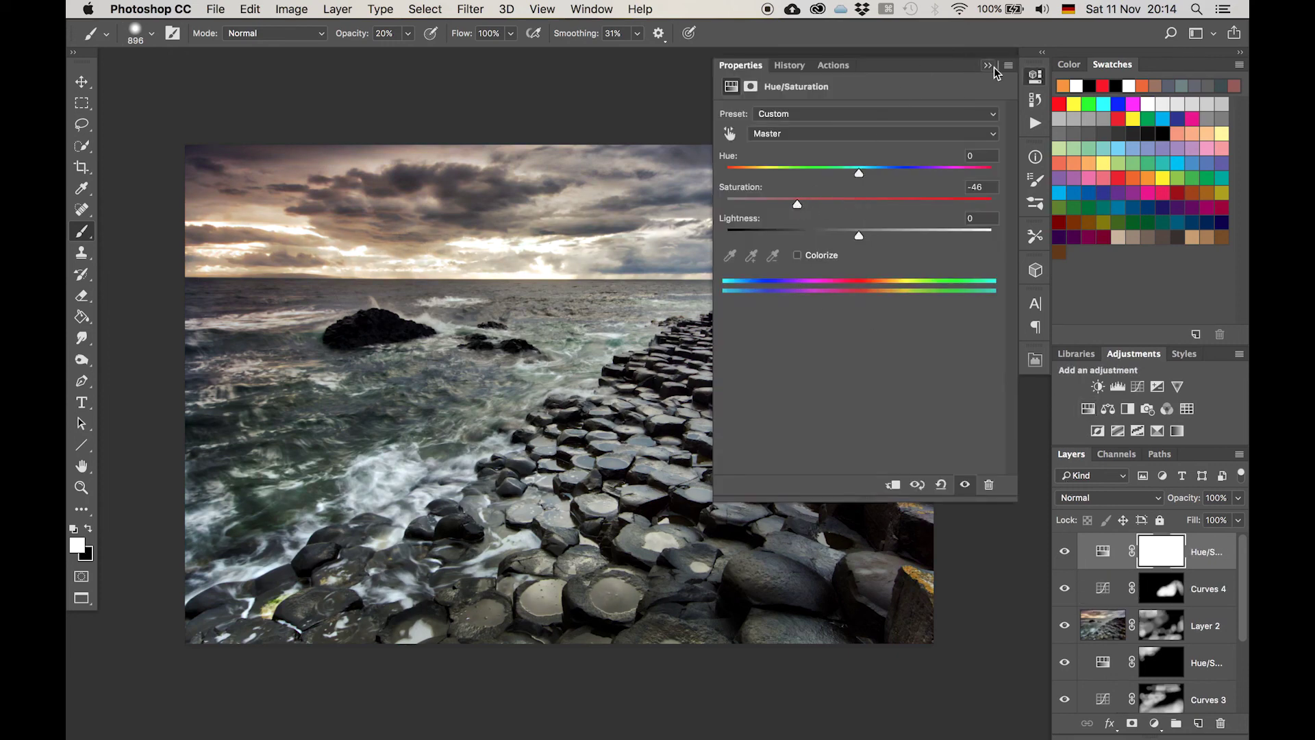
{"action": "left_click", "coordinate": [987, 65]}
{"action": "key", "text": "super+i"}
{"action": "mouse_move", "coordinate": [924, 464]}
{"action": "left_mouse_down"}
{"action": "mouse_move", "coordinate": [950, 552]}
{"action": "mouse_move", "coordinate": [918, 429]}
{"action": "mouse_move", "coordinate": [915, 497]}
{"action": "mouse_move", "coordinate": [940, 540]}
{"action": "mouse_move", "coordinate": [902, 372]}
{"action": "mouse_move", "coordinate": [959, 417]}
{"action": "mouse_move", "coordinate": [970, 384]}
{"action": "mouse_move", "coordinate": [899, 315]}
{"action": "mouse_move", "coordinate": [868, 334]}
{"action": "mouse_move", "coordinate": [939, 374]}
{"action": "mouse_move", "coordinate": [912, 327]}
{"action": "mouse_move", "coordinate": [956, 319]}
{"action": "mouse_move", "coordinate": [931, 434]}
{"action": "mouse_move", "coordinate": [939, 409]}
{"action": "mouse_move", "coordinate": [938, 484]}
{"action": "mouse_move", "coordinate": [957, 598]}
{"action": "mouse_move", "coordinate": [999, 604]}
{"action": "mouse_move", "coordinate": [922, 610]}
{"action": "mouse_move", "coordinate": [1001, 580]}
{"action": "mouse_move", "coordinate": [912, 549]}
{"action": "mouse_move", "coordinate": [897, 400]}
{"action": "mouse_move", "coordinate": [818, 403]}
{"action": "mouse_move", "coordinate": [844, 340]}
{"action": "left_mouse_up"}
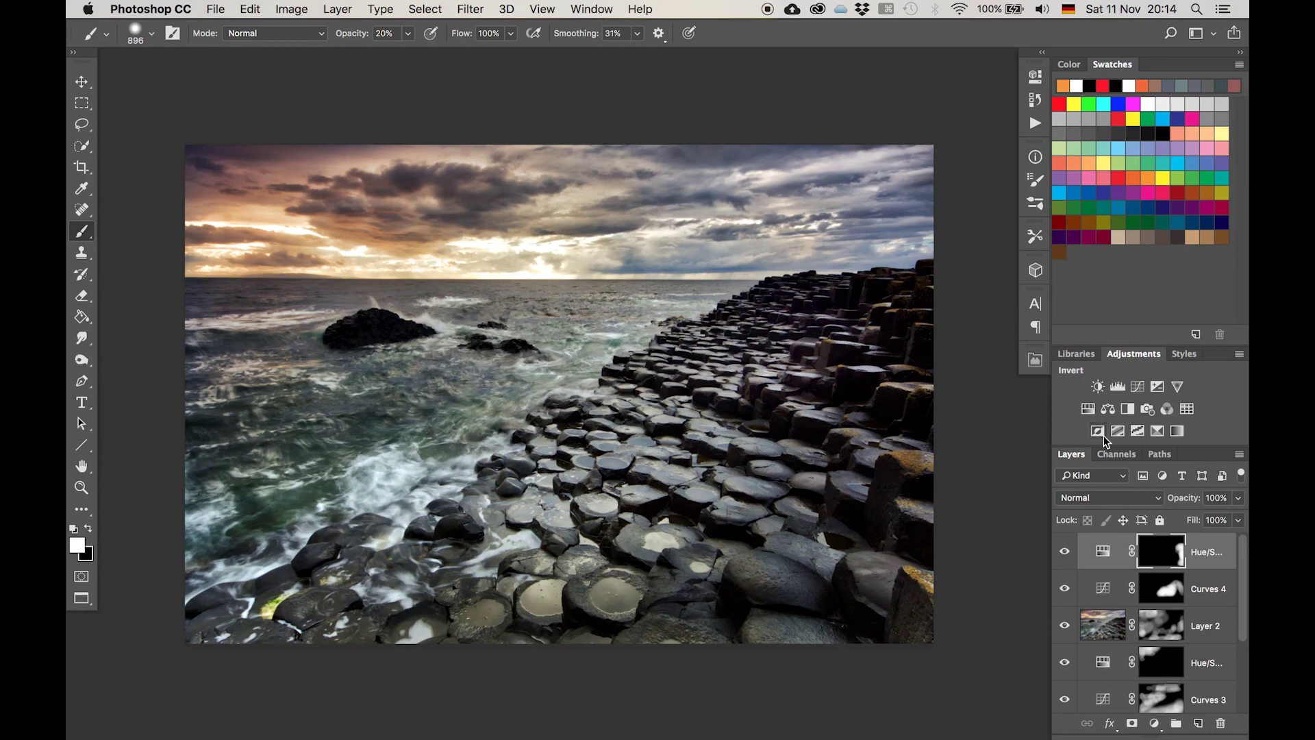
{"action": "left_click", "coordinate": [1135, 388]}
{"action": "left_click", "coordinate": [845, 134]}
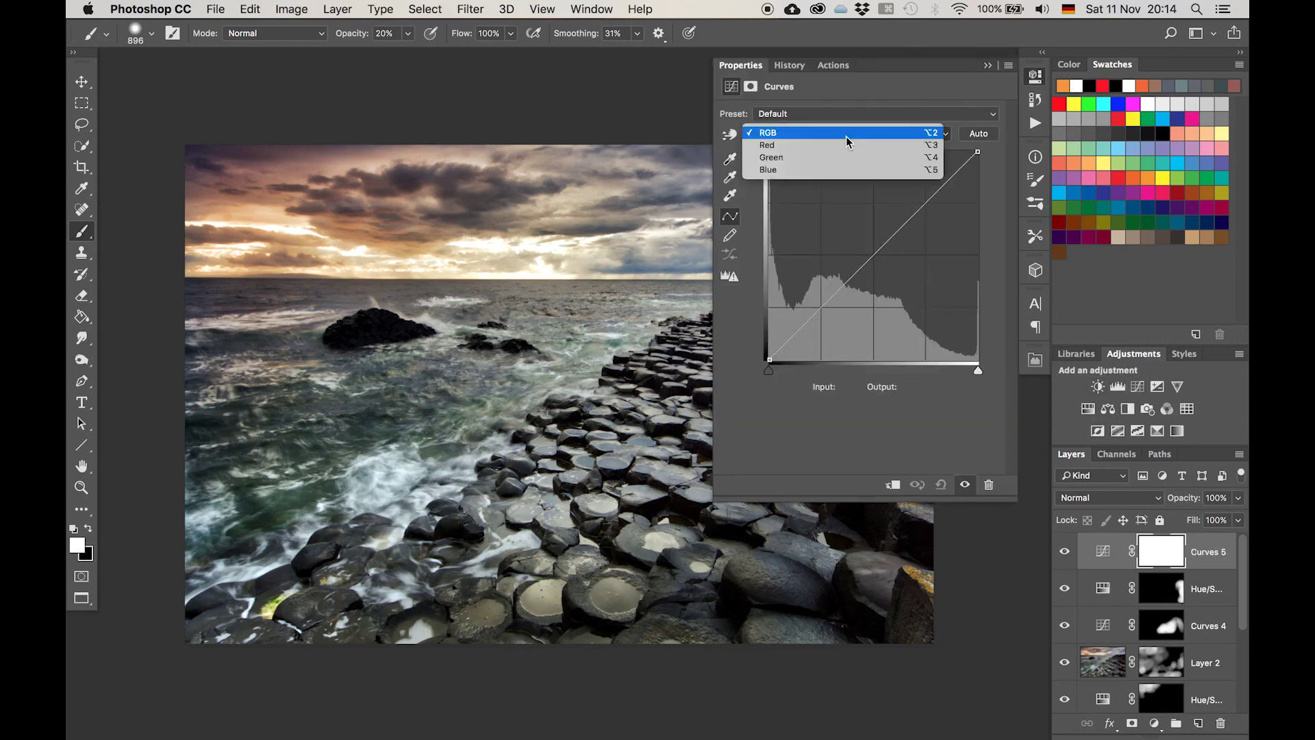
{"action": "left_click", "coordinate": [843, 169]}
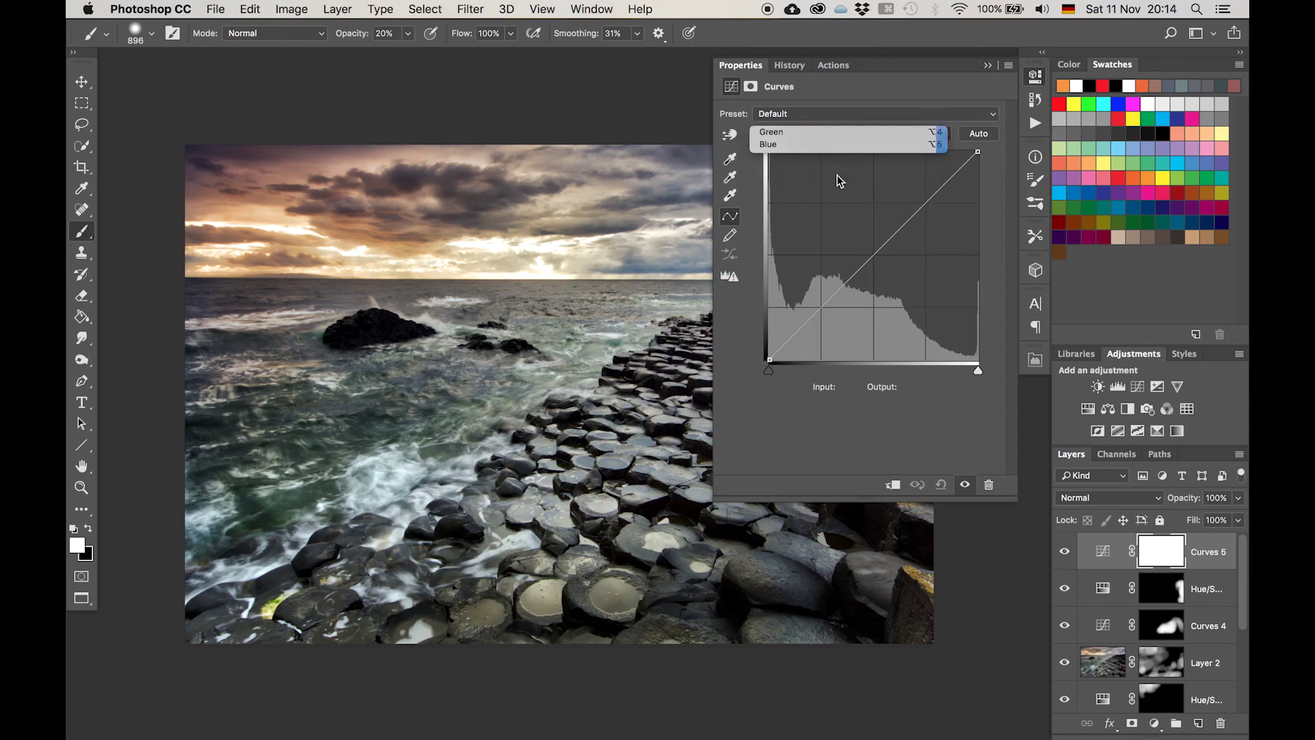
{"action": "left_click", "coordinate": [881, 248]}
{"action": "left_click_drag", "start_coordinate": [882, 248], "coordinate": [882, 245]}
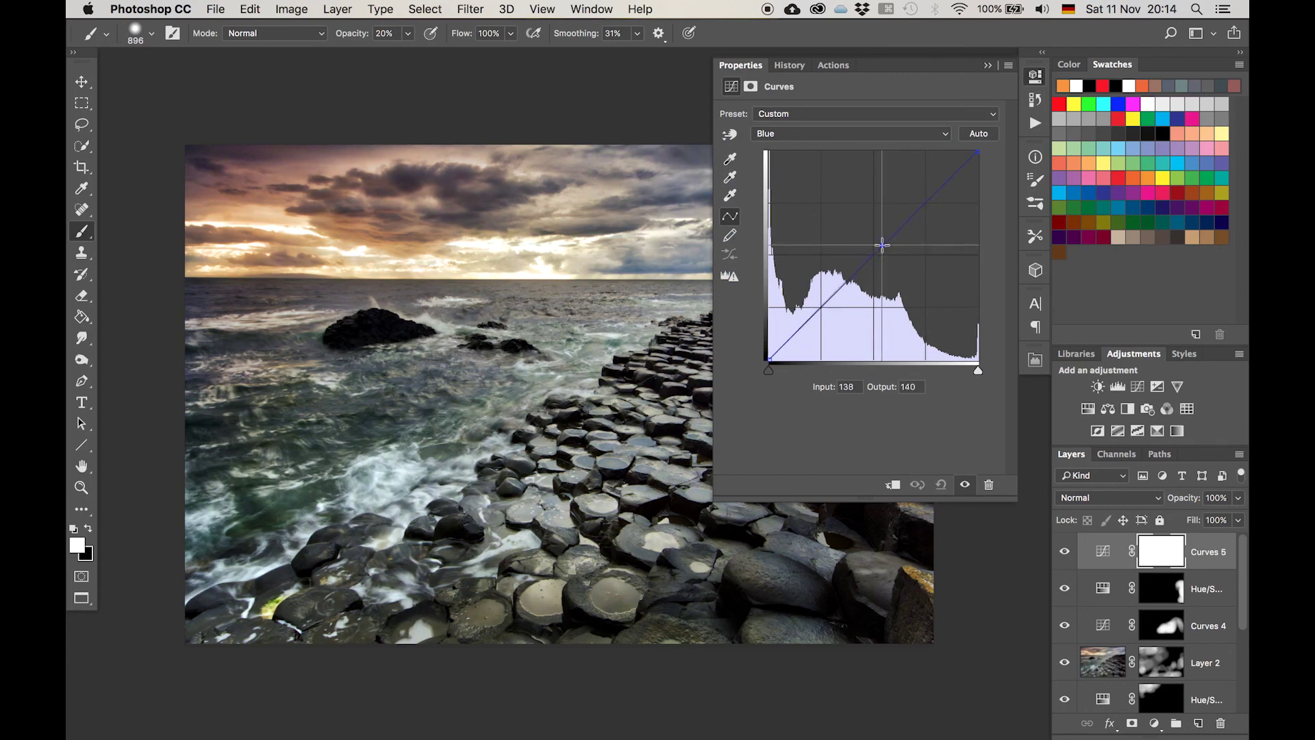
{"action": "left_click", "coordinate": [988, 67]}
{"action": "key", "text": "Delete"}
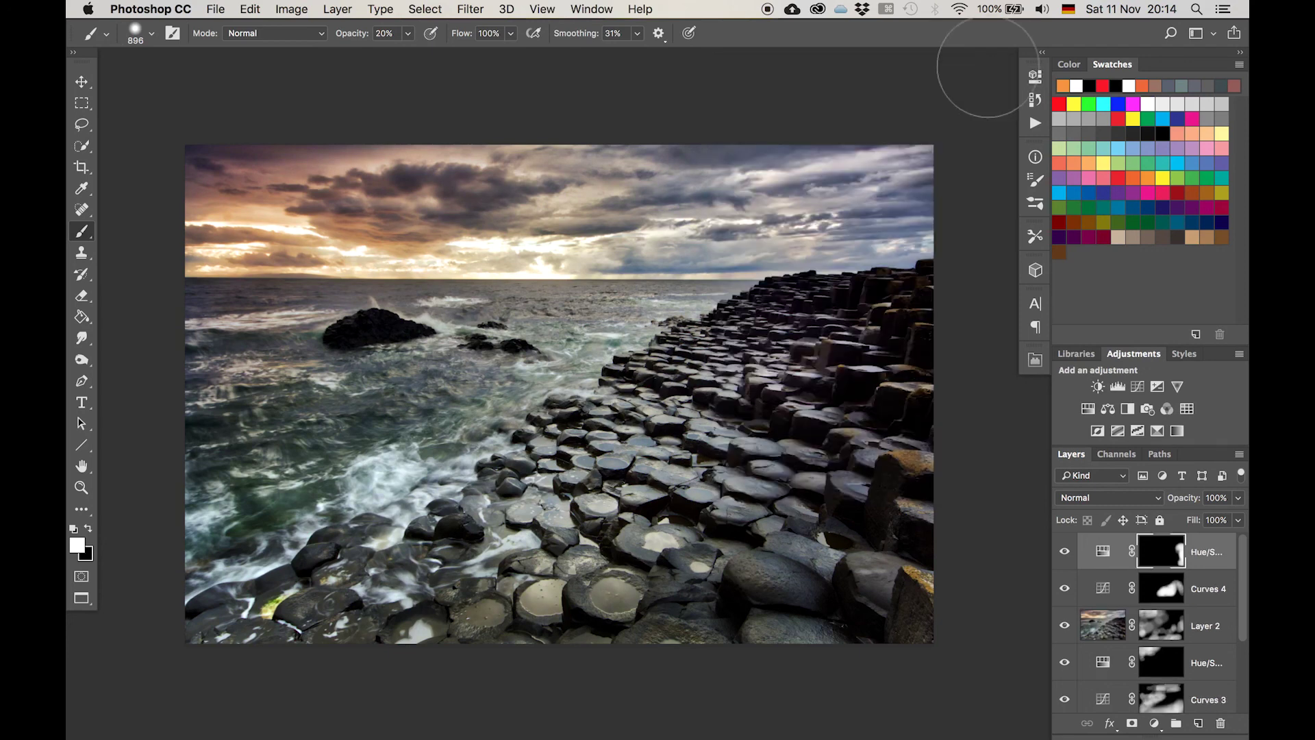